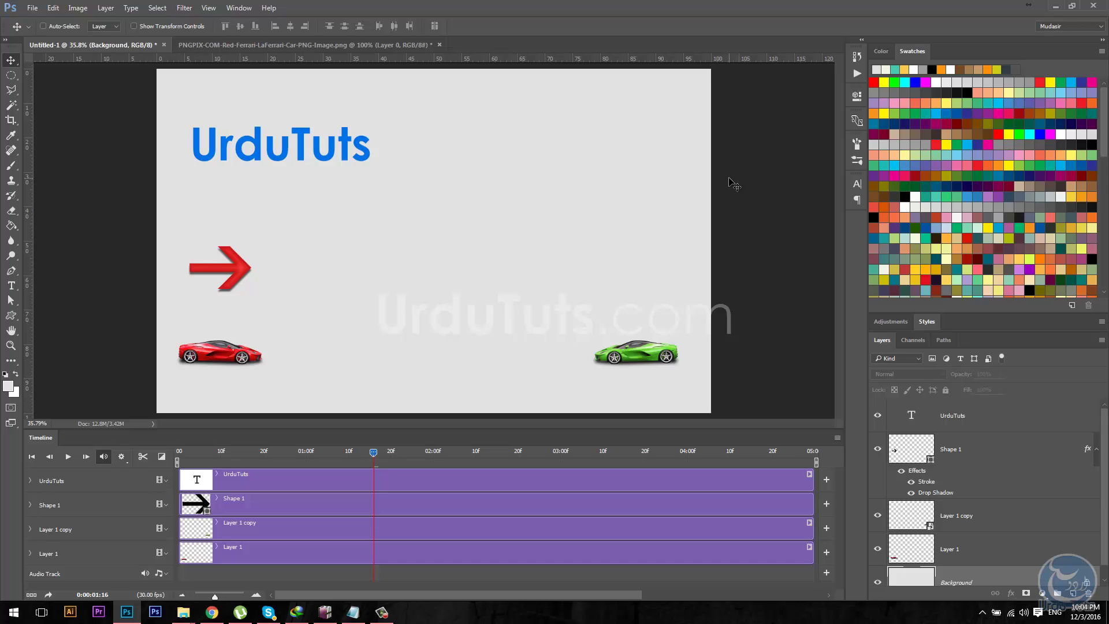
Minimize the Swatches and Styles panel groups to give the layer list more room and select the UrduTuts text layer.
{"action": "right_click", "coordinate": [938, 53]}
{"action": "left_click", "coordinate": [972, 84]}
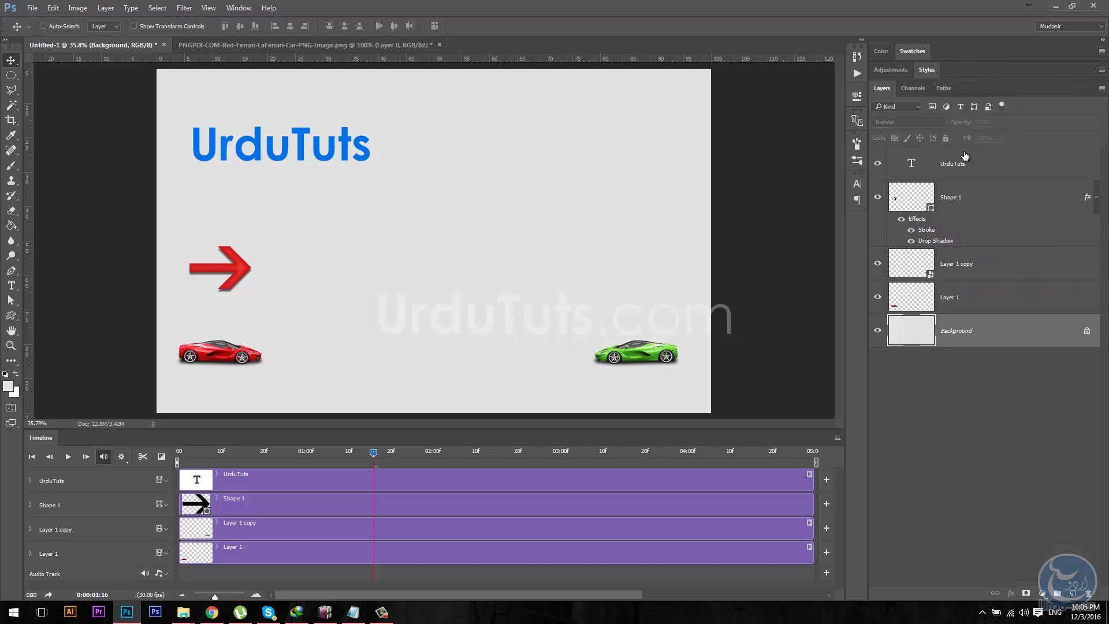
{"action": "left_click", "coordinate": [960, 168]}
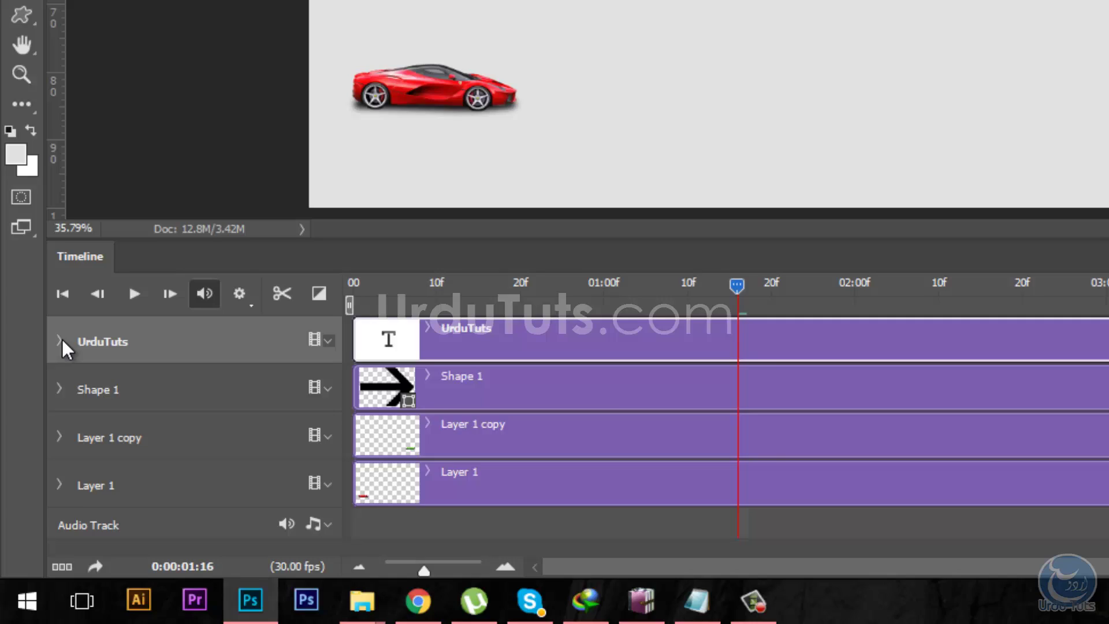
Expand the animation properties of the UrduTuts and Shape 1 tracks in the timeline.
{"action": "left_click", "coordinate": [52, 375]}
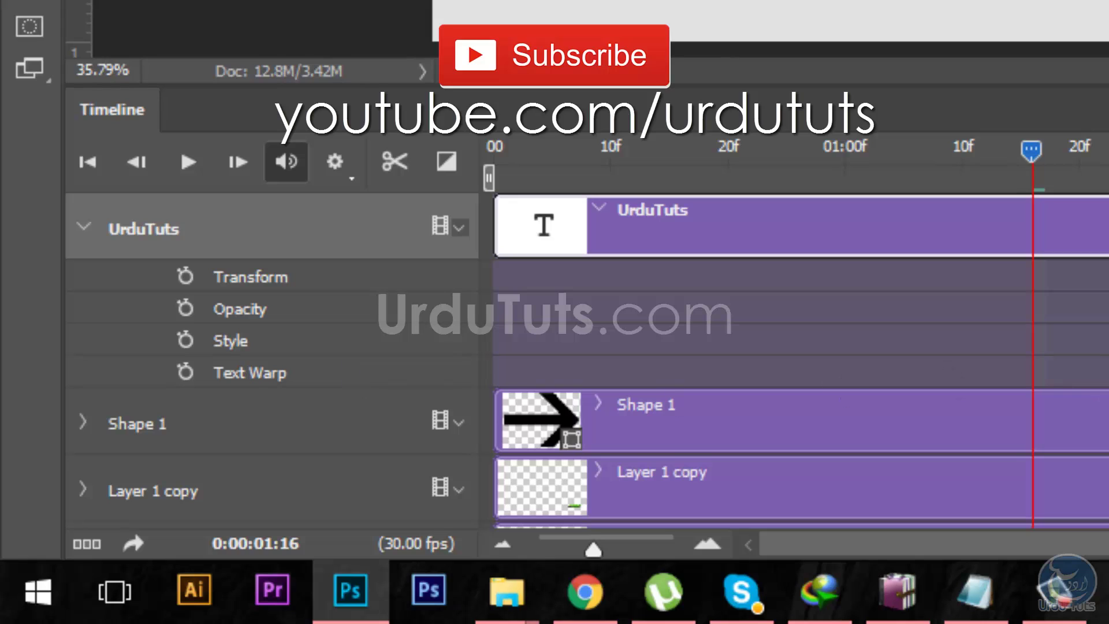
{"action": "scroll", "coordinate": [141, 321], "scroll_direction": "down", "scroll_amount": 3}
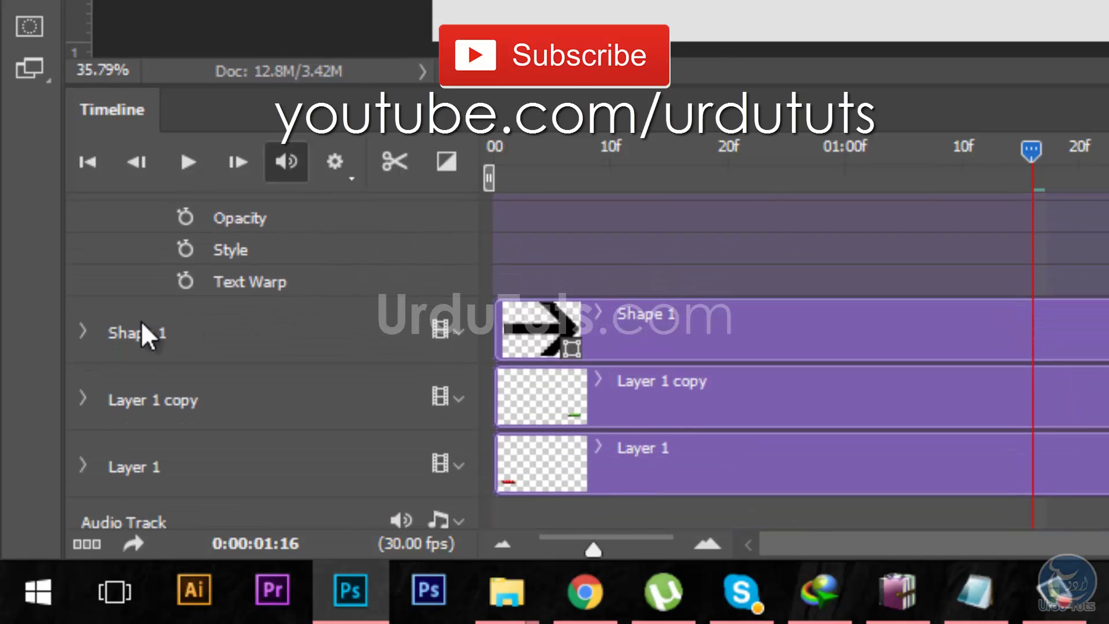
{"action": "left_click", "coordinate": [77, 324]}
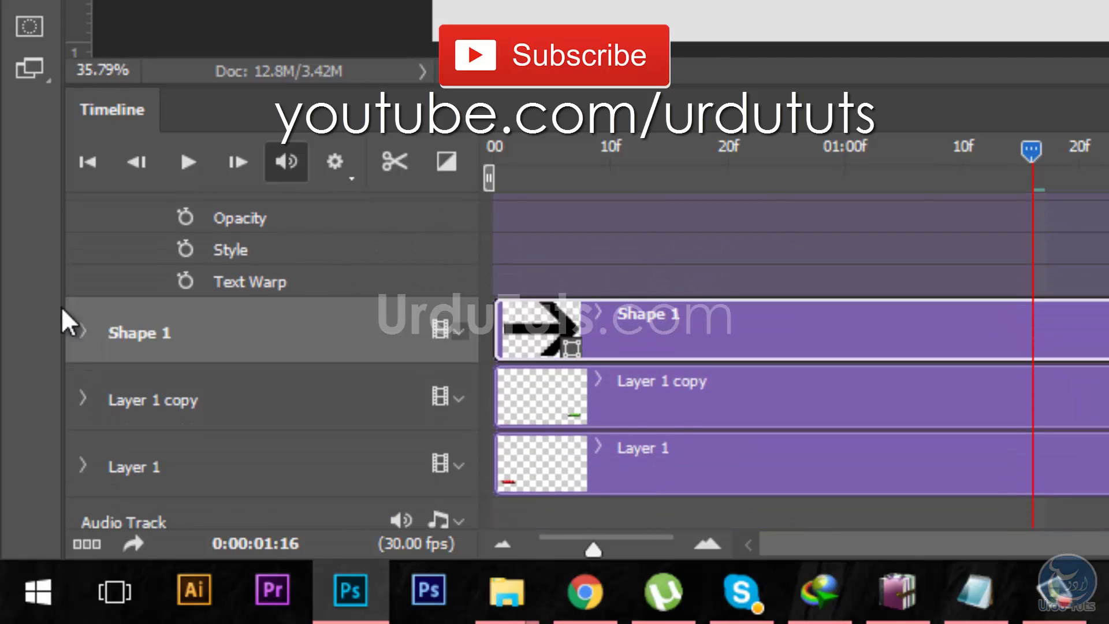
{"action": "left_click", "coordinate": [83, 329]}
{"action": "scroll", "coordinate": [636, 423], "scroll_direction": "down", "scroll_amount": 1}
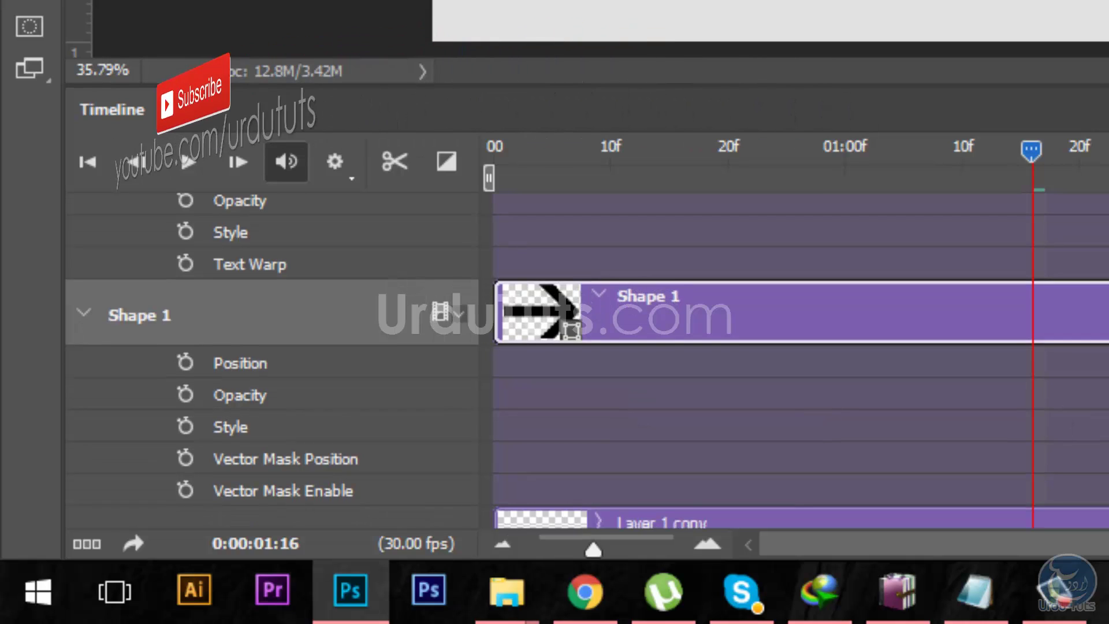
{"action": "scroll", "coordinate": [586, 358], "scroll_direction": "down", "scroll_amount": 3}
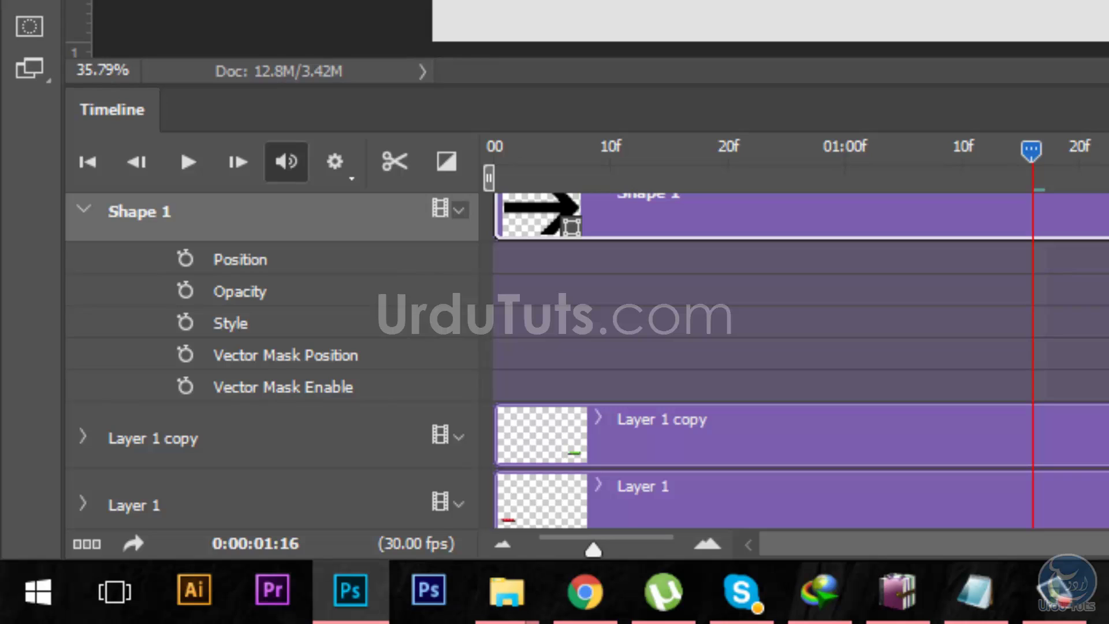
{"action": "scroll", "coordinate": [397, 396], "scroll_direction": "down", "scroll_amount": 1}
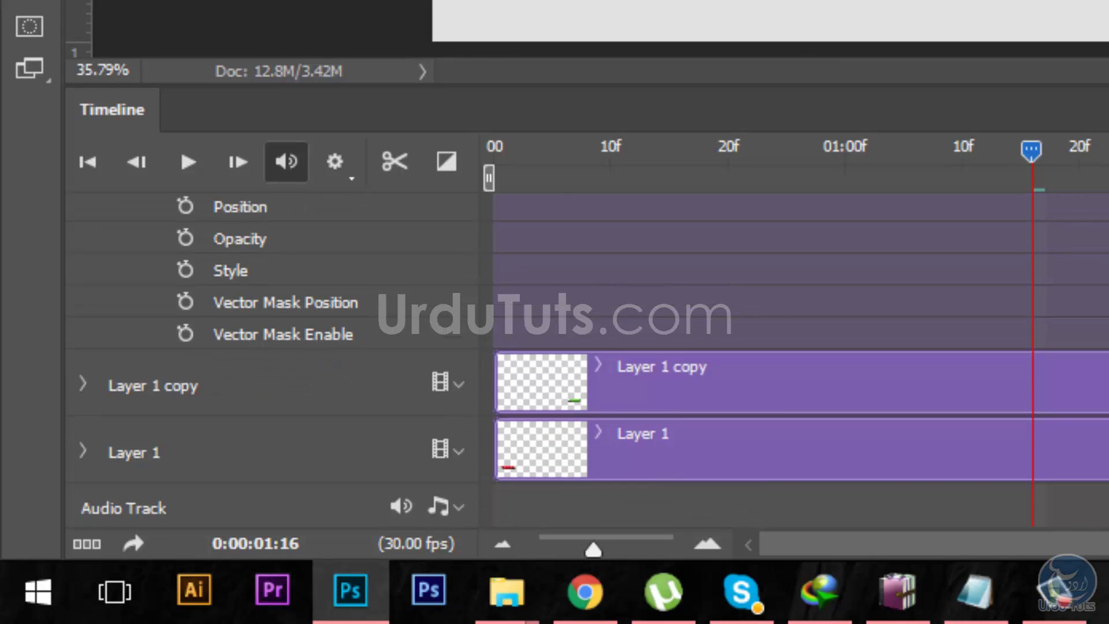
Expand the animation properties of the Layer 1 copy and Layer 1 tracks and make the timeline area taller.
{"action": "left_click", "coordinate": [83, 385]}
{"action": "left_click", "coordinate": [673, 401]}
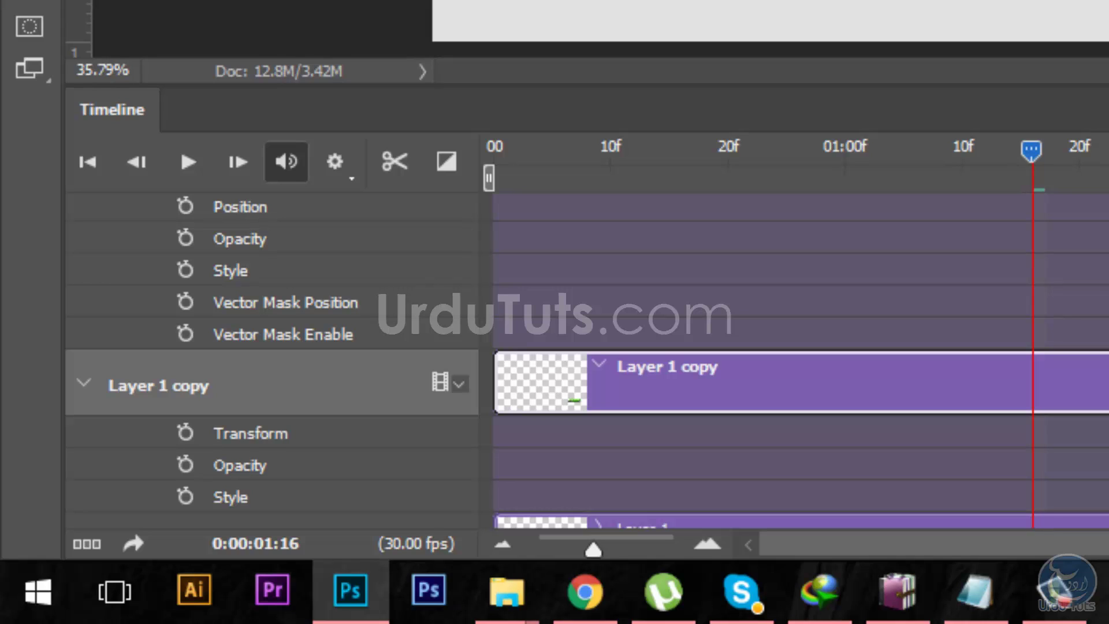
{"action": "scroll", "coordinate": [586, 362], "scroll_direction": "down", "scroll_amount": 3}
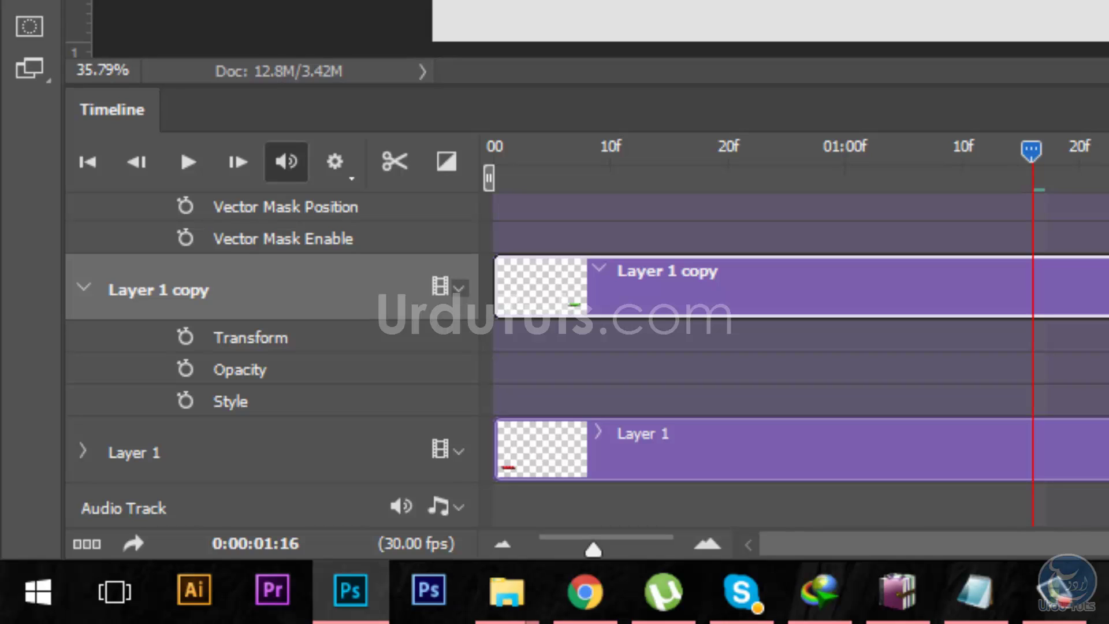
{"action": "scroll", "coordinate": [586, 362], "scroll_direction": "up", "scroll_amount": 2}
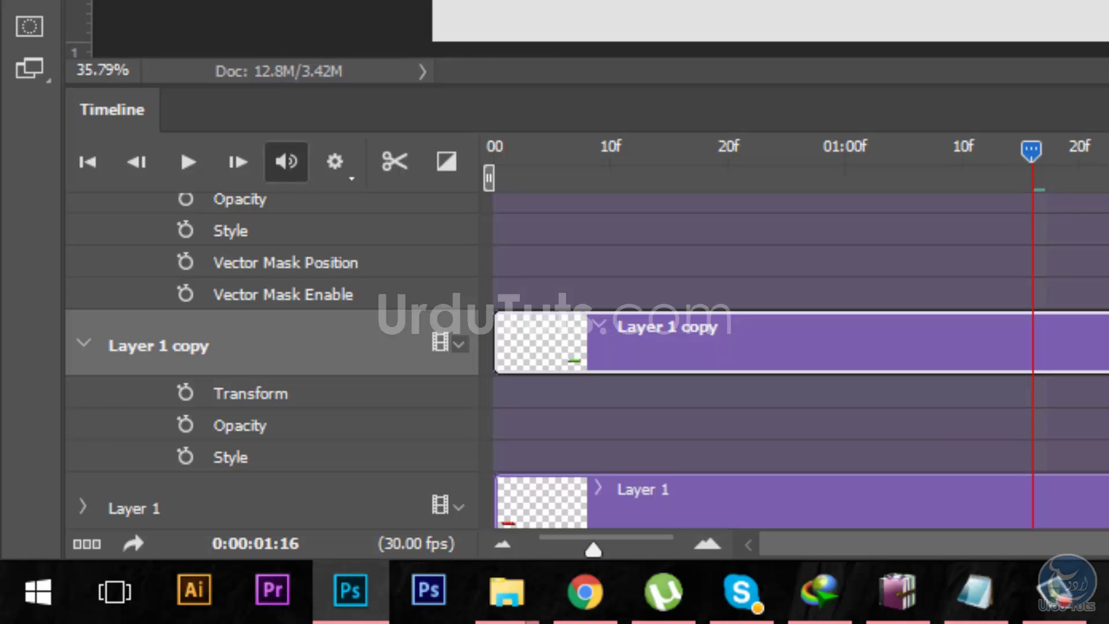
{"action": "scroll", "coordinate": [179, 464], "scroll_direction": "down", "scroll_amount": 2}
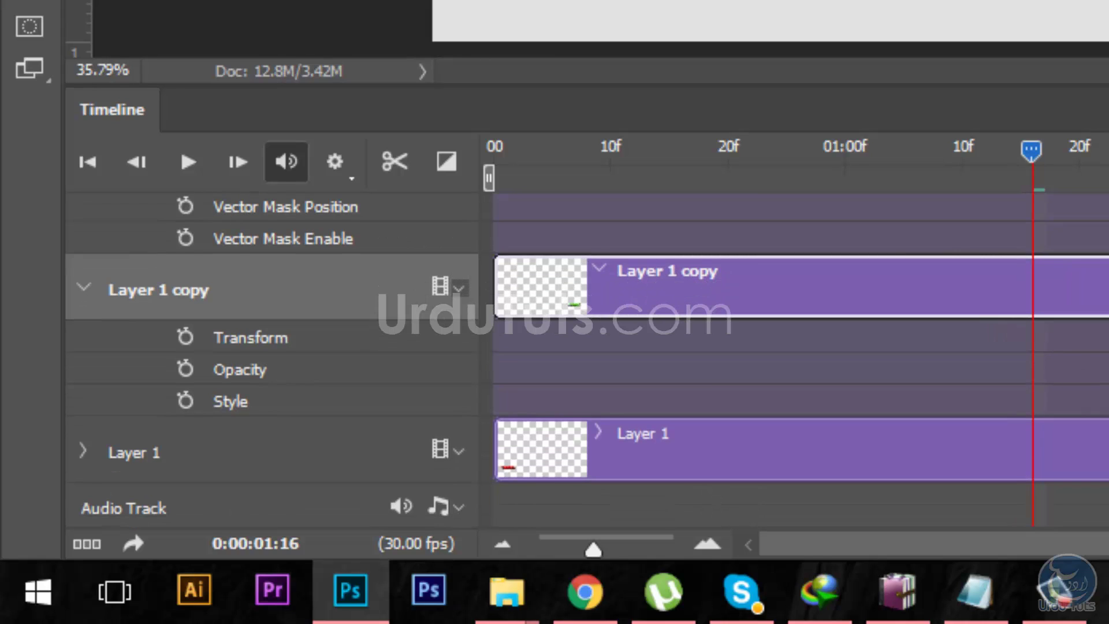
{"action": "left_click", "coordinate": [75, 442]}
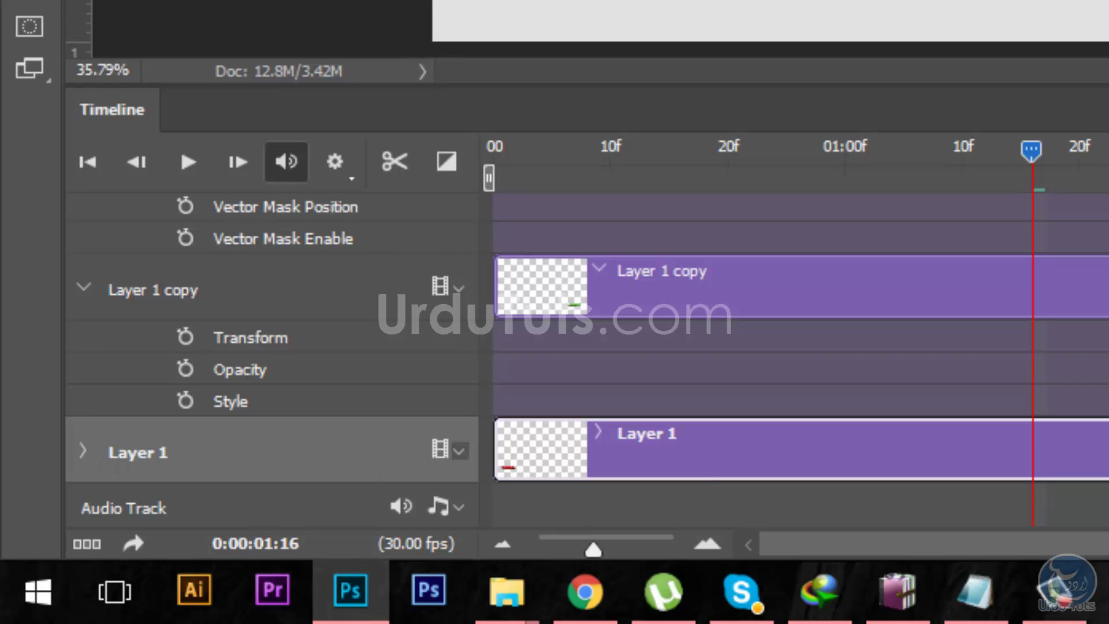
{"action": "left_click", "coordinate": [84, 451]}
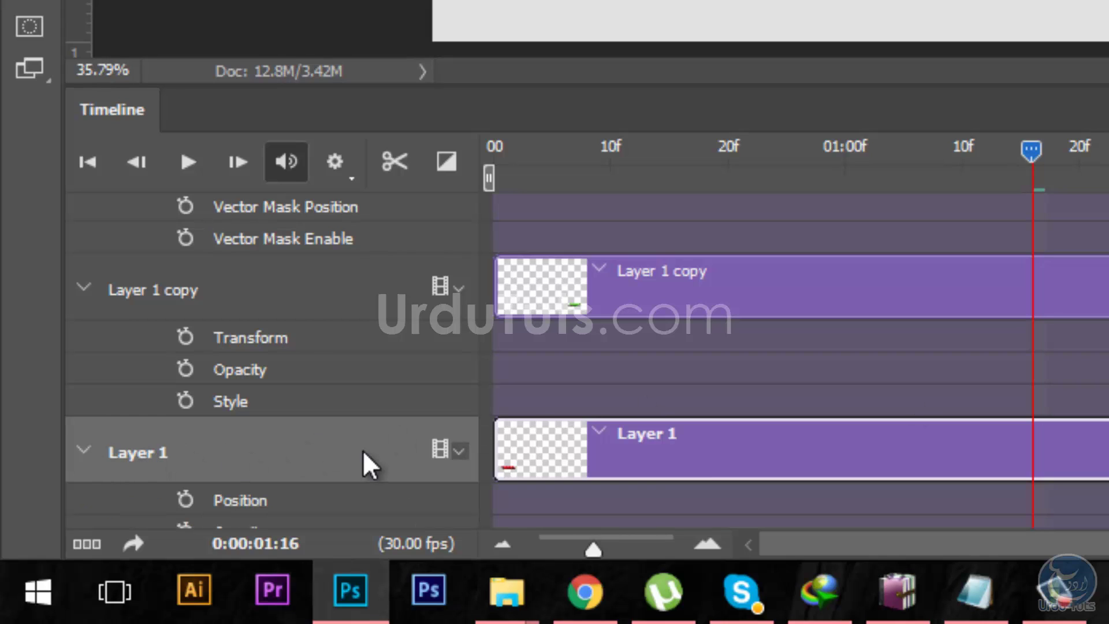
{"action": "scroll", "coordinate": [272, 358], "scroll_direction": "down", "scroll_amount": 3}
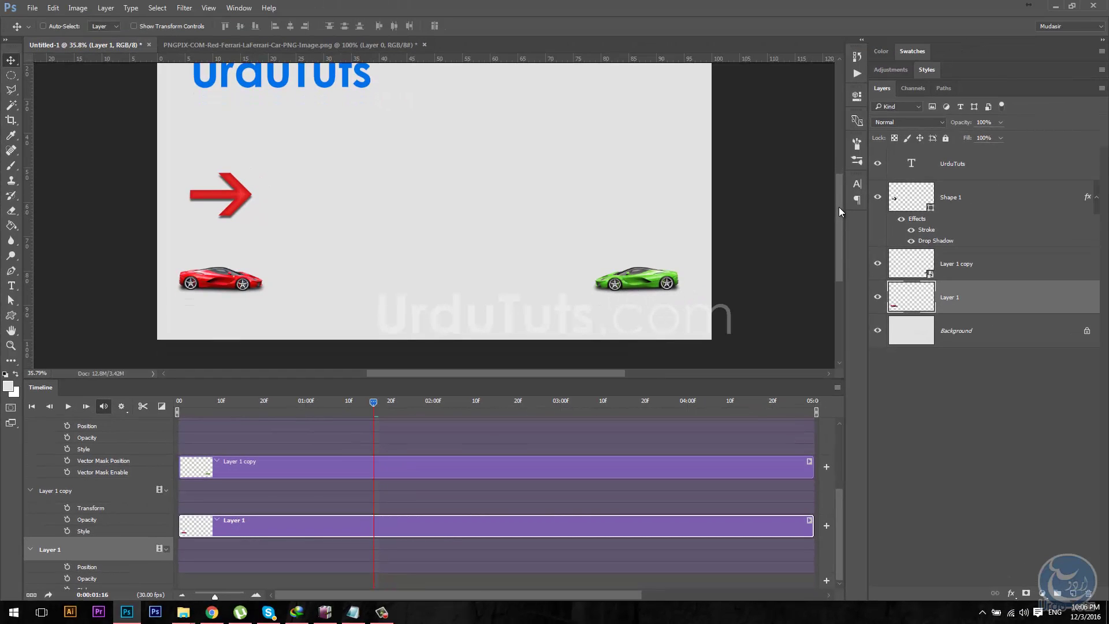
{"action": "left_click_drag", "start_coordinate": [616, 381], "coordinate": [616, 341]}
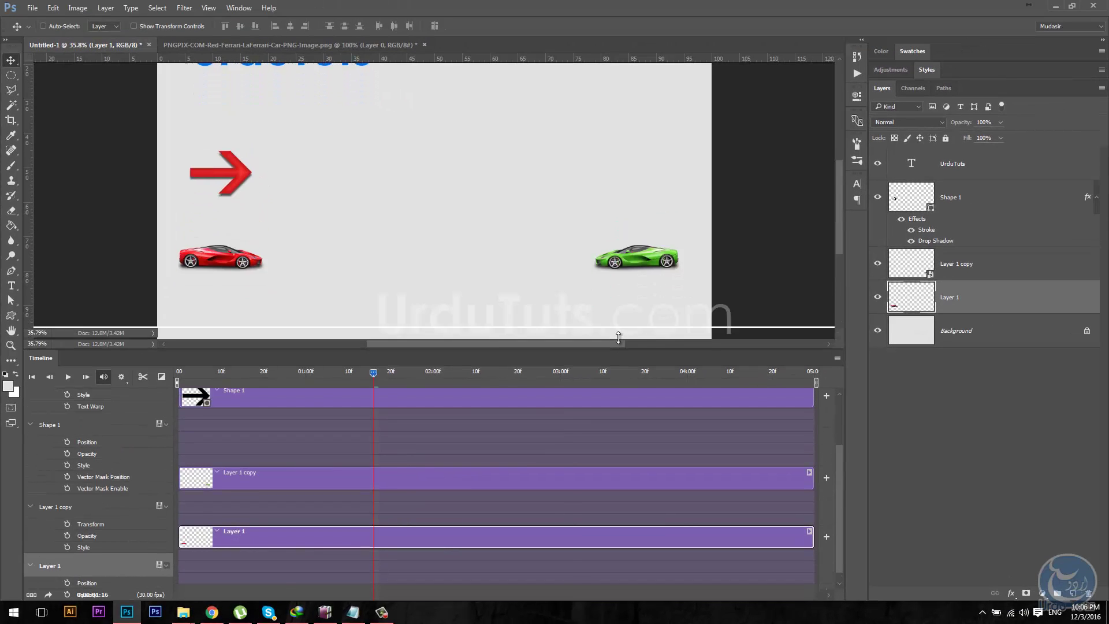
{"action": "left_click_drag", "start_coordinate": [838, 227], "coordinate": [839, 232]}
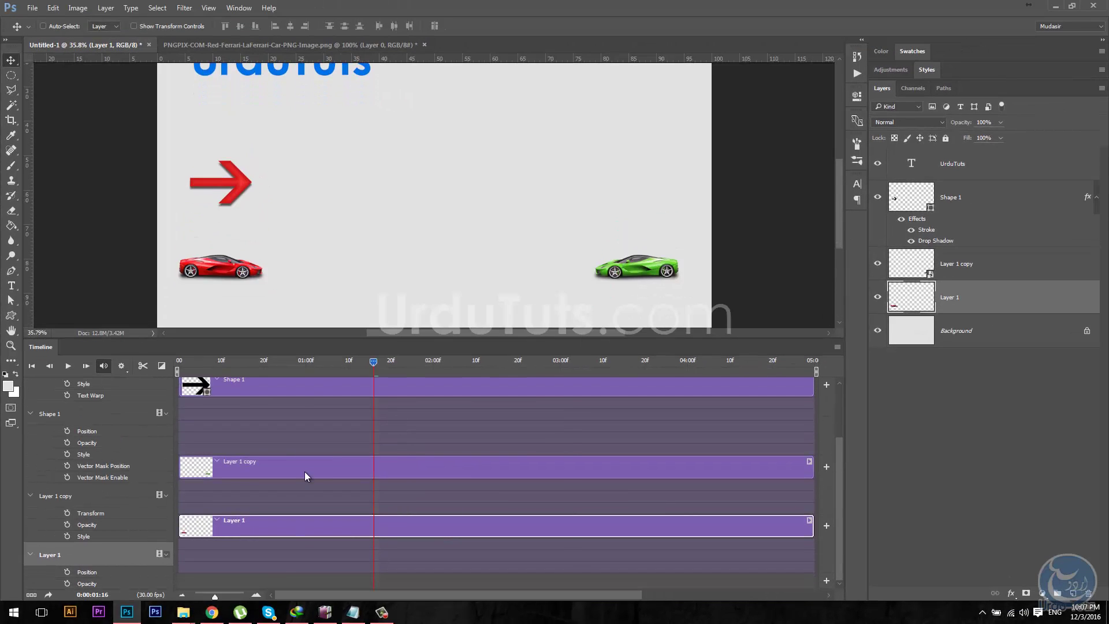
Enable Position animation for Layer 1, the red car, with a first keyframe at 0:00:00:00.
{"action": "left_click", "coordinate": [113, 495]}
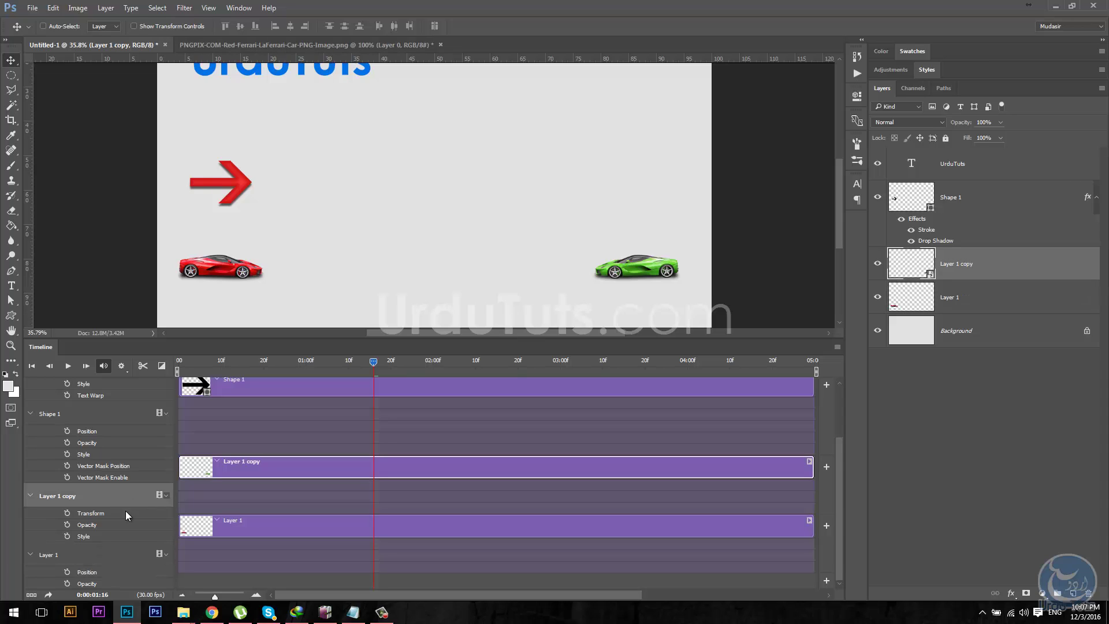
{"action": "left_click", "coordinate": [76, 554]}
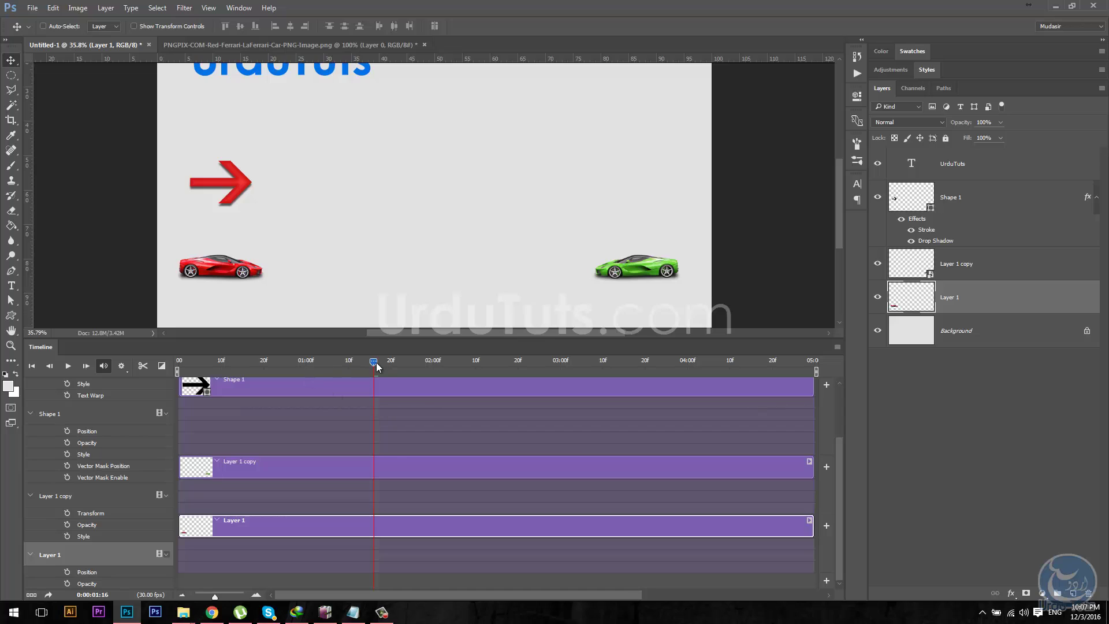
{"action": "left_click_drag", "start_coordinate": [363, 363], "coordinate": [176, 373]}
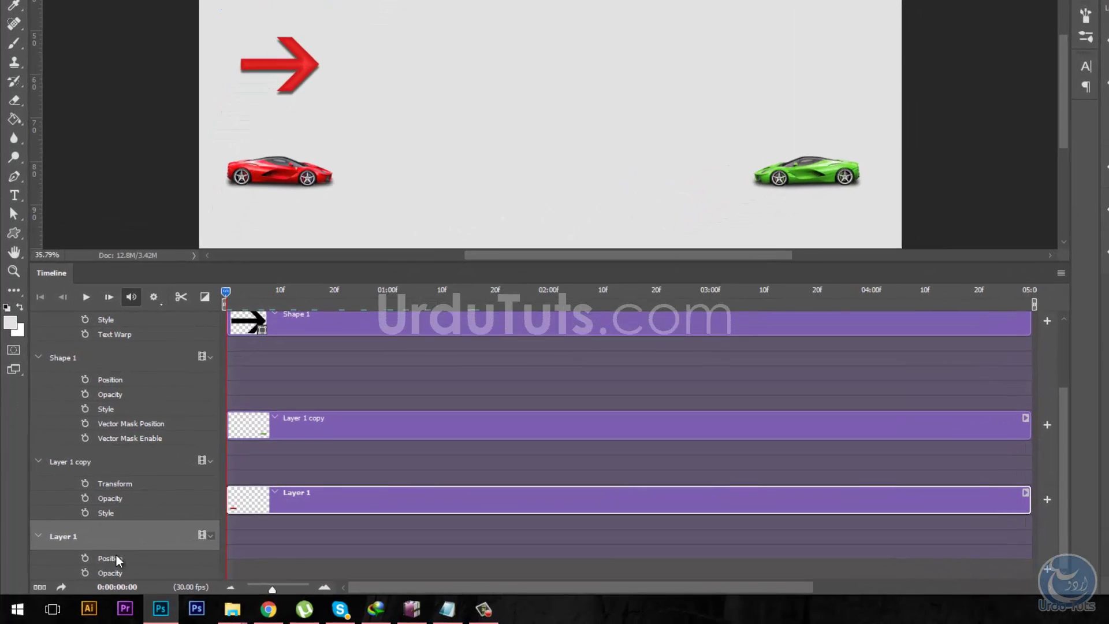
{"action": "left_click", "coordinate": [85, 557]}
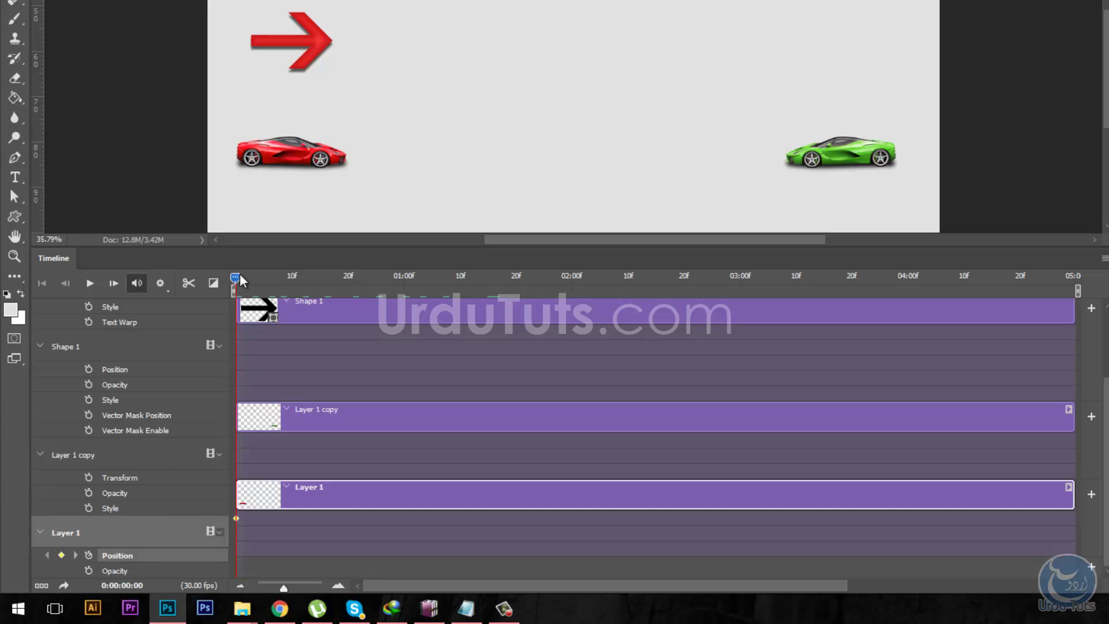
Add a Position keyframe for Layer 1 at 0:00:02:10 and move the red car horizontally to just short of the canvas centre.
{"action": "left_click_drag", "start_coordinate": [238, 275], "coordinate": [396, 280]}
{"action": "left_click", "coordinate": [62, 554]}
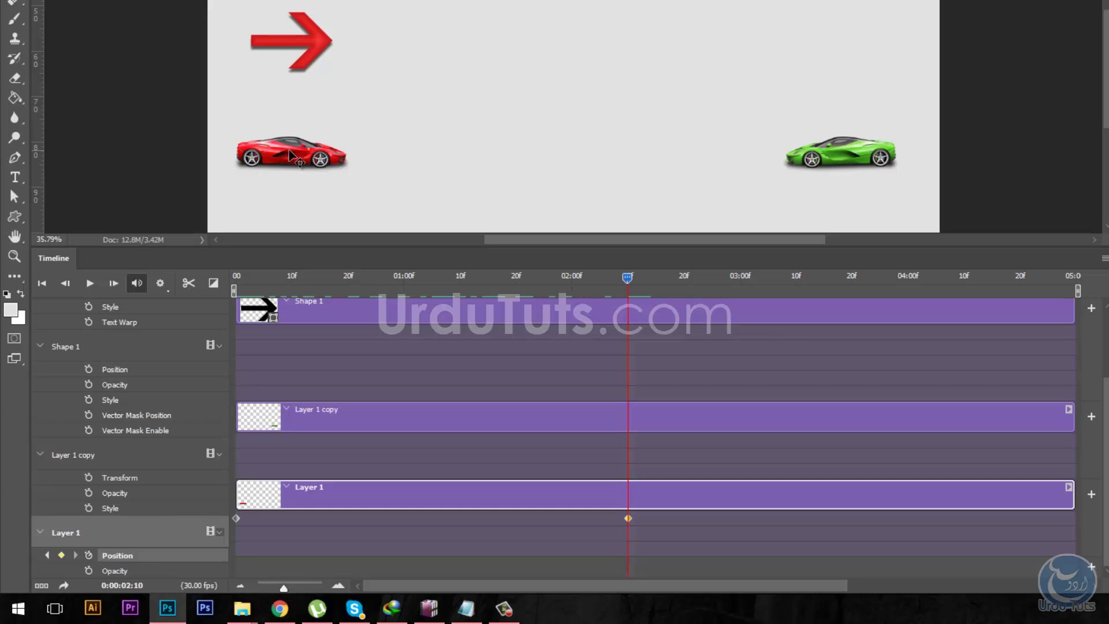
{"action": "left_click_drag", "start_coordinate": [290, 155], "coordinate": [473, 155]}
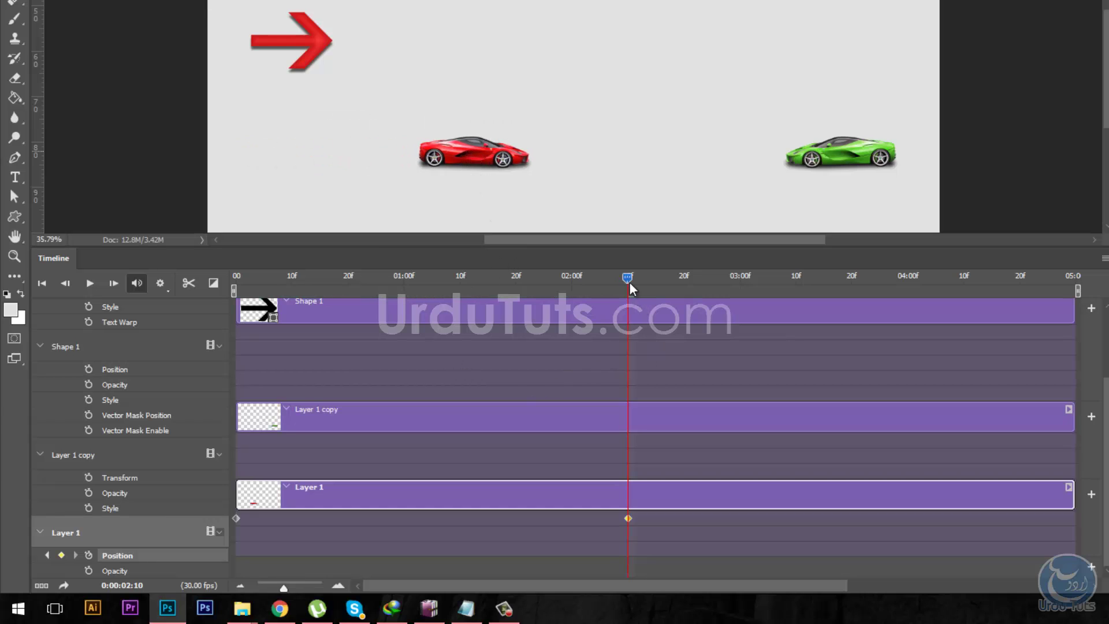
Add a Position keyframe for Layer 1 at 0:00:04:20 and move the red car across onto the green car.
{"action": "left_click_drag", "start_coordinate": [630, 283], "coordinate": [909, 277]}
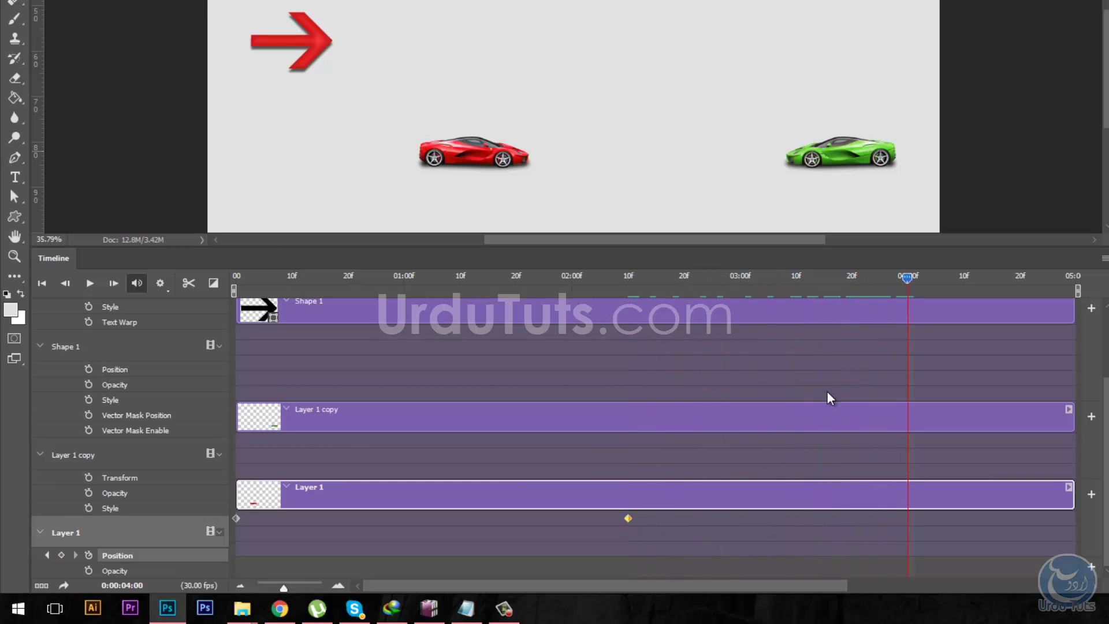
{"action": "left_click_drag", "start_coordinate": [682, 585], "coordinate": [737, 585]}
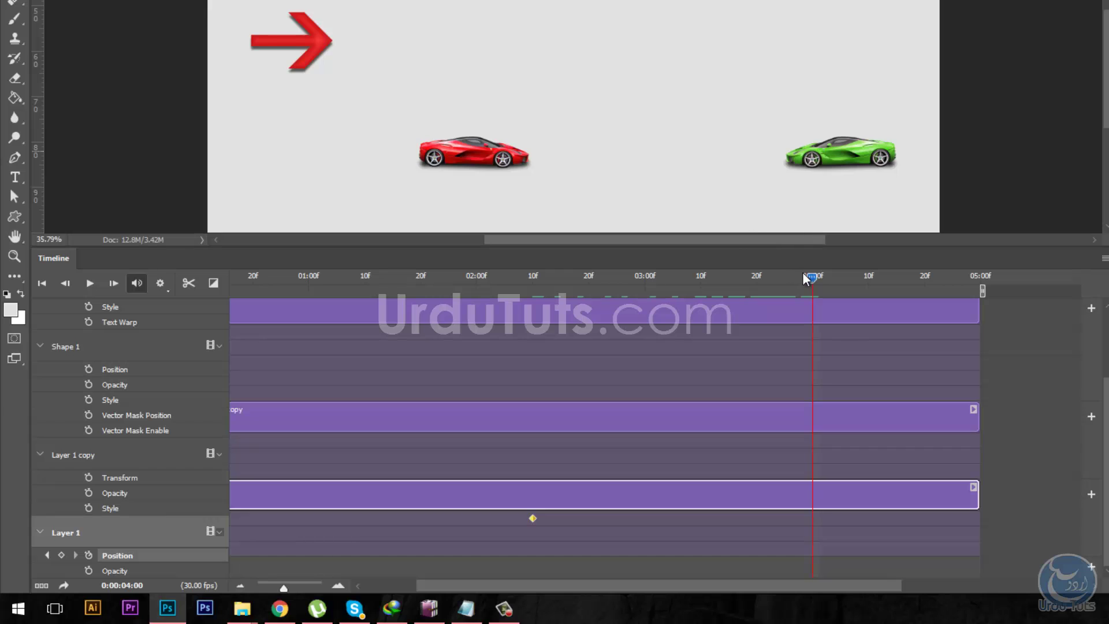
{"action": "left_click_drag", "start_coordinate": [813, 279], "coordinate": [923, 283]}
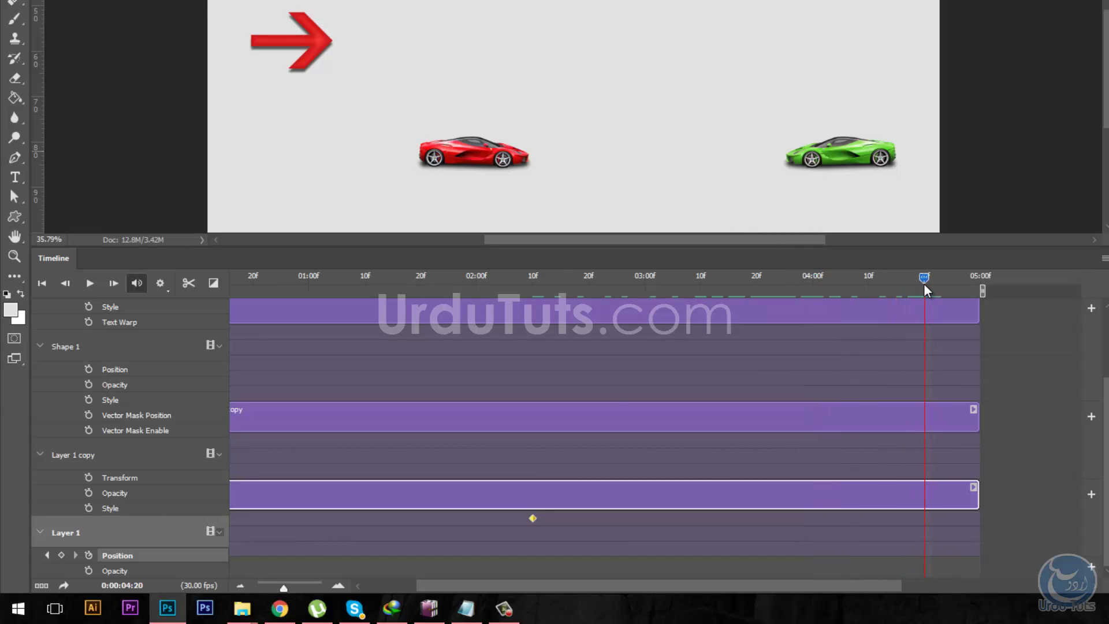
{"action": "left_click", "coordinate": [61, 555]}
{"action": "left_click_drag", "start_coordinate": [469, 146], "coordinate": [818, 154]}
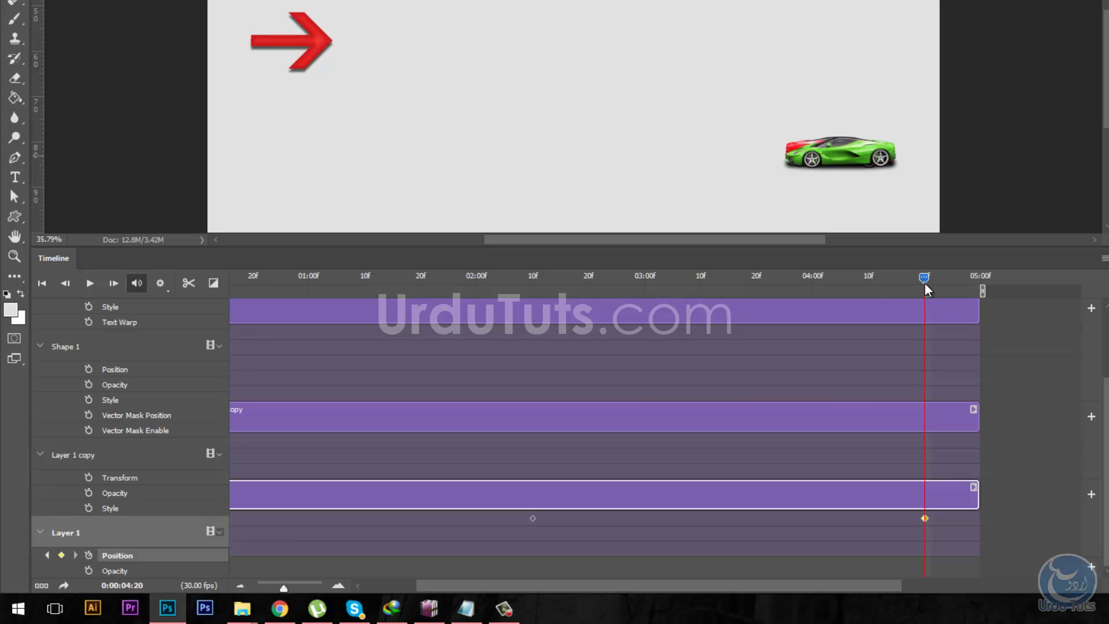
Enable Transform animation for Layer 1 copy, the green car, with a first keyframe at 0:00:00:00.
{"action": "left_click_drag", "start_coordinate": [924, 283], "coordinate": [97, 345]}
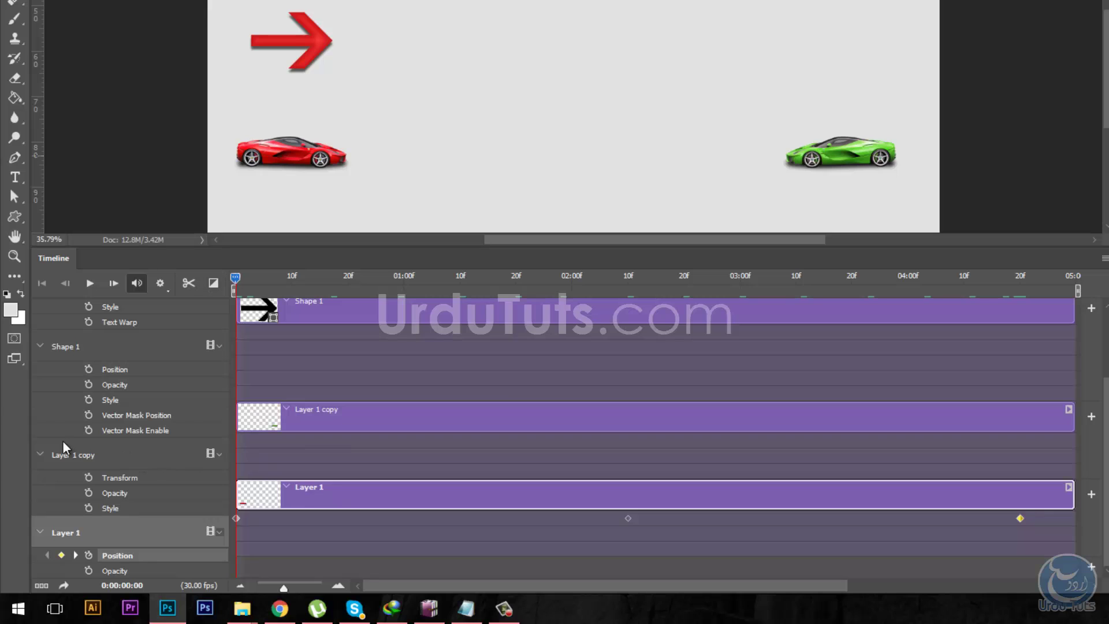
{"action": "left_click", "coordinate": [91, 456]}
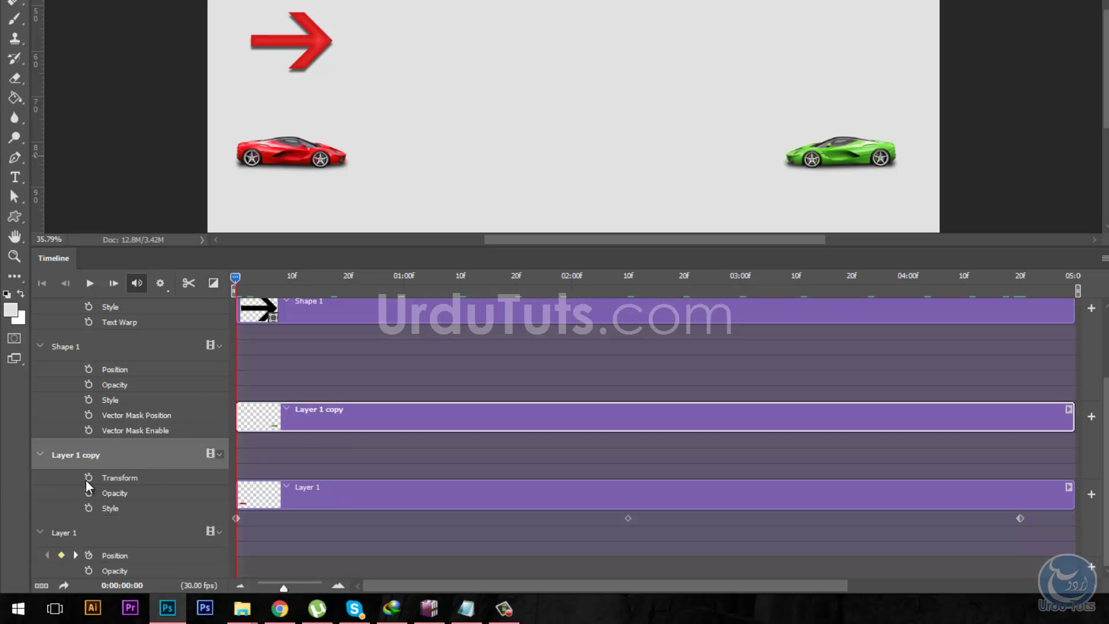
{"action": "left_click", "coordinate": [88, 477]}
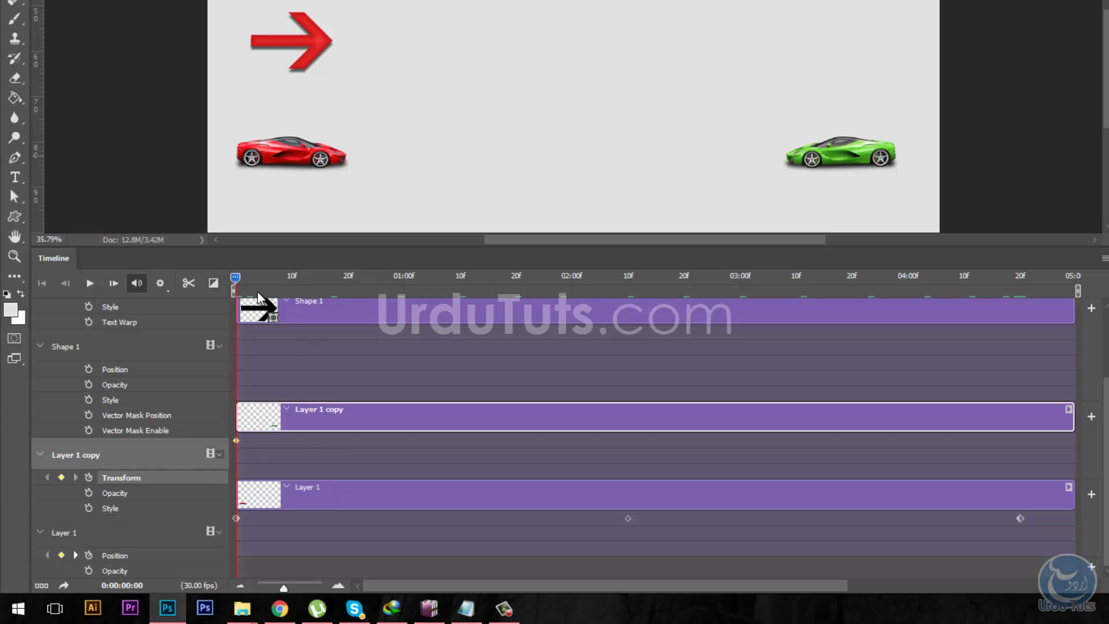
Add a Transform keyframe for Layer 1 copy at 0:00:02:07 and move the green car horizontally toward the red car.
{"action": "left_click_drag", "start_coordinate": [238, 277], "coordinate": [611, 276]}
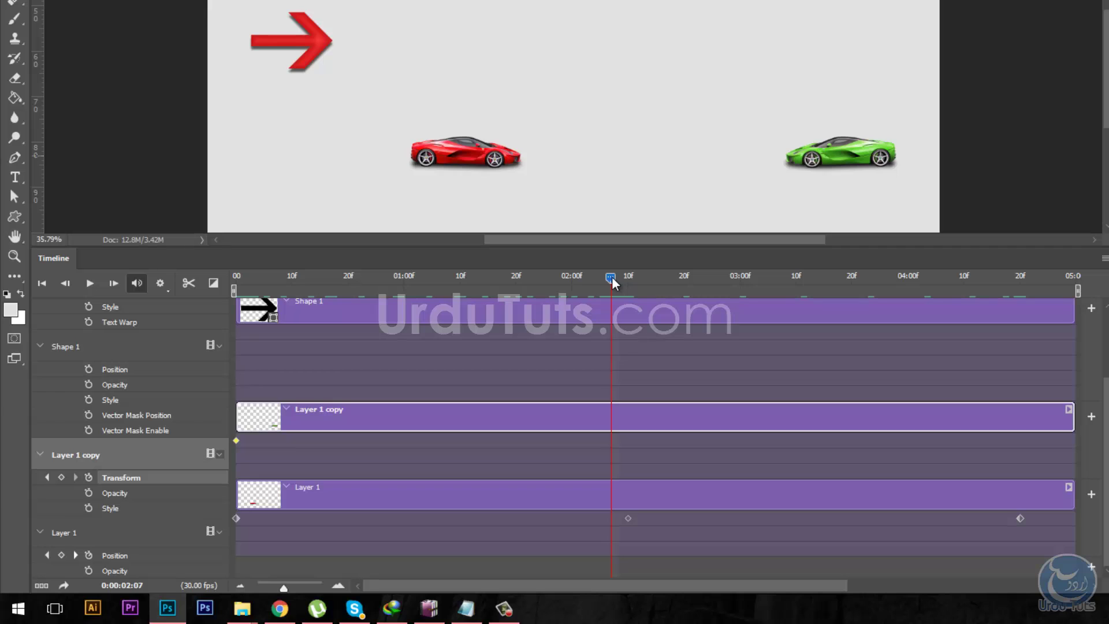
{"action": "left_click", "coordinate": [61, 477]}
{"action": "left_click_drag", "start_coordinate": [850, 153], "coordinate": [685, 155]}
{"action": "key", "text": "ctrl+t"}
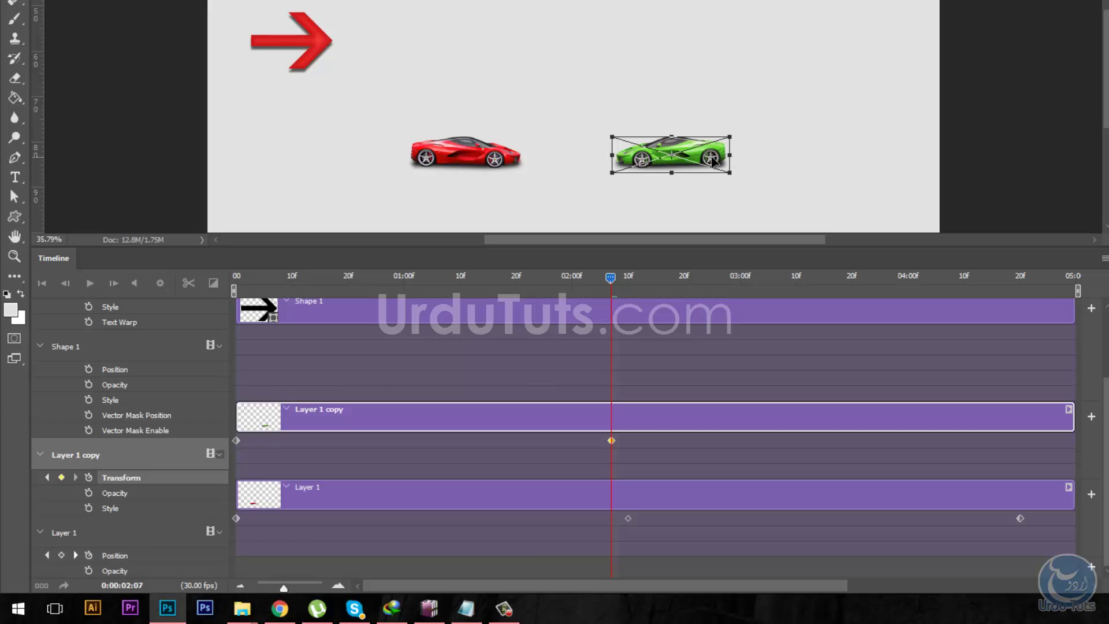
{"action": "key", "text": "Return"}
Add a Transform keyframe for Layer 1 copy at 0:00:02:18 and flip the green car upside down, tilted above the red car.
{"action": "left_click_drag", "start_coordinate": [613, 278], "coordinate": [674, 282]}
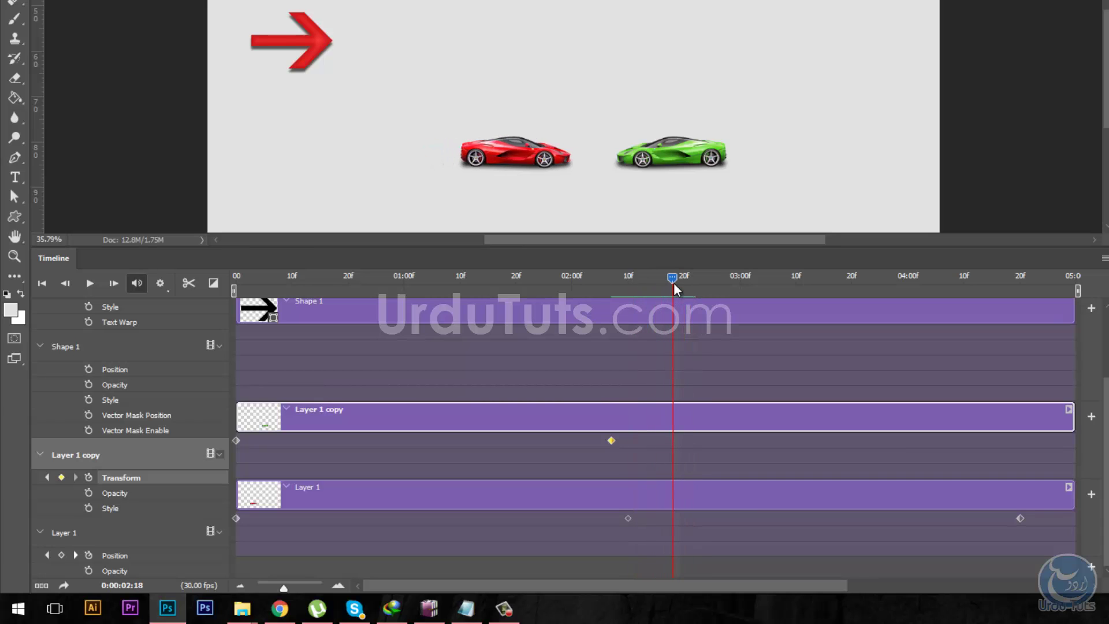
{"action": "left_click", "coordinate": [62, 477]}
{"action": "key", "text": "ctrl+t"}
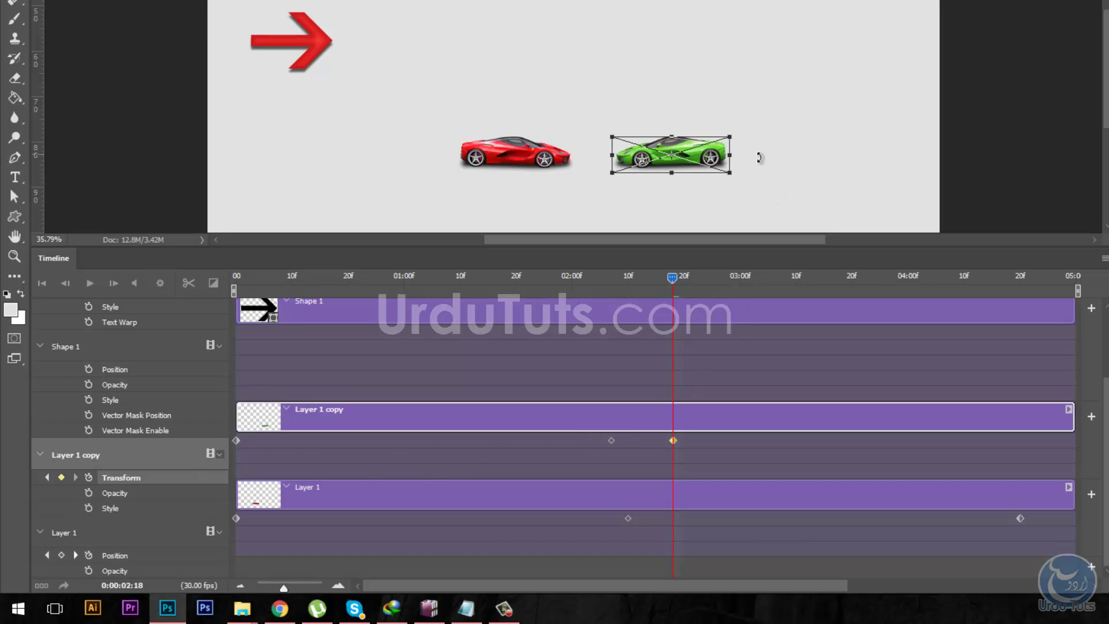
{"action": "left_click_drag", "start_coordinate": [759, 155], "coordinate": [599, 90]}
{"action": "left_click_drag", "start_coordinate": [661, 173], "coordinate": [598, 117]}
{"action": "left_click_drag", "start_coordinate": [679, 166], "coordinate": [675, 144]}
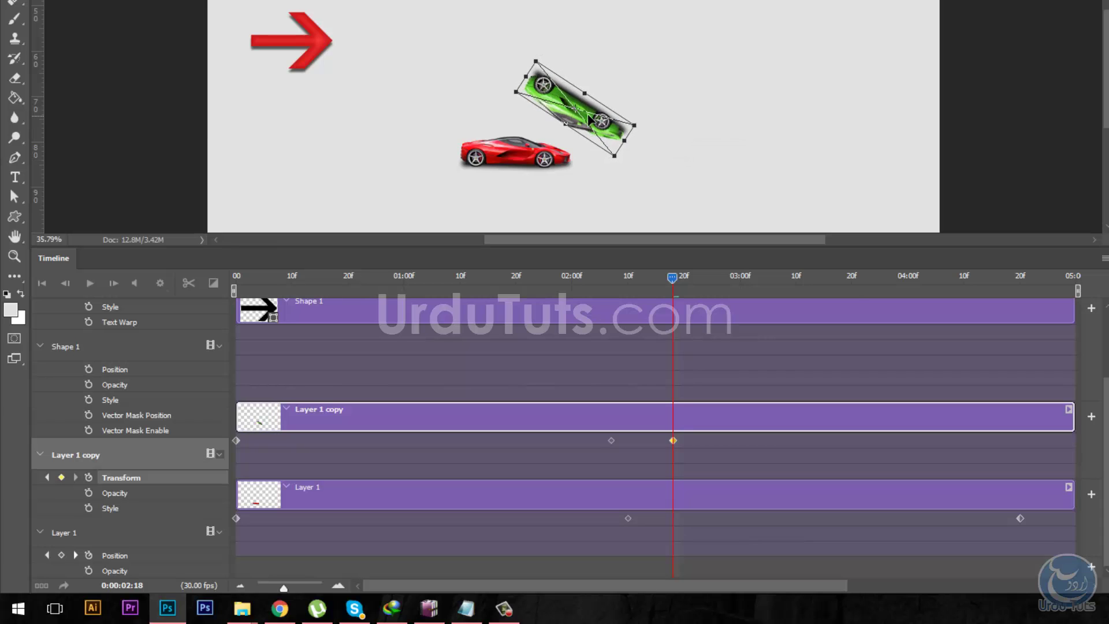
{"action": "key", "text": "Return"}
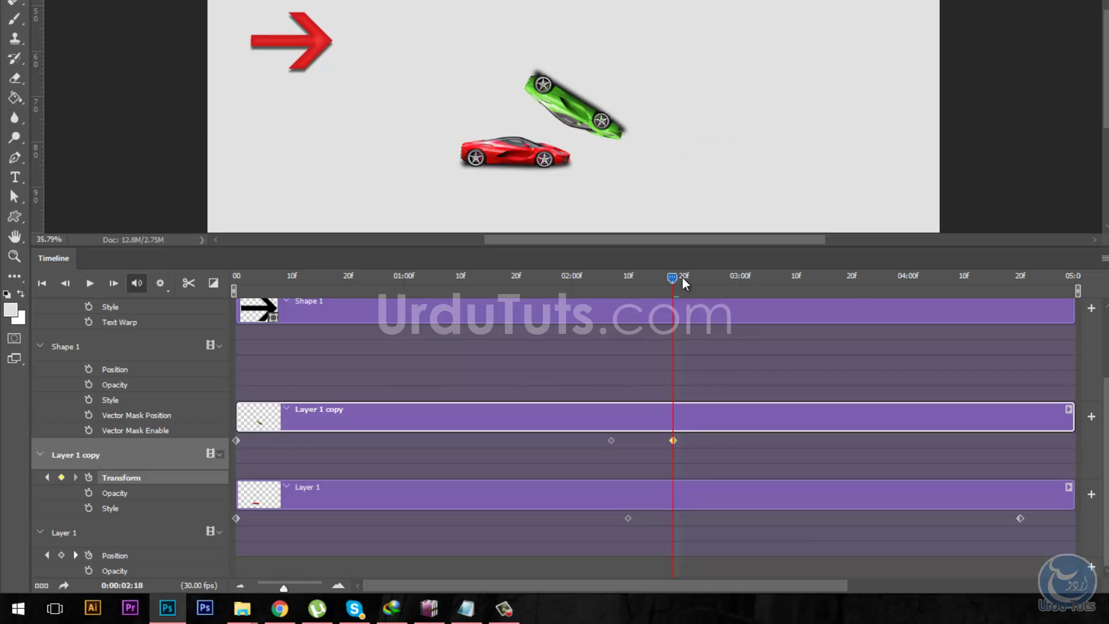
Add a Transform keyframe for Layer 1 copy at 0:00:03:02 with the green car turned upright and set down behind the red car.
{"action": "left_click_drag", "start_coordinate": [682, 277], "coordinate": [751, 288]}
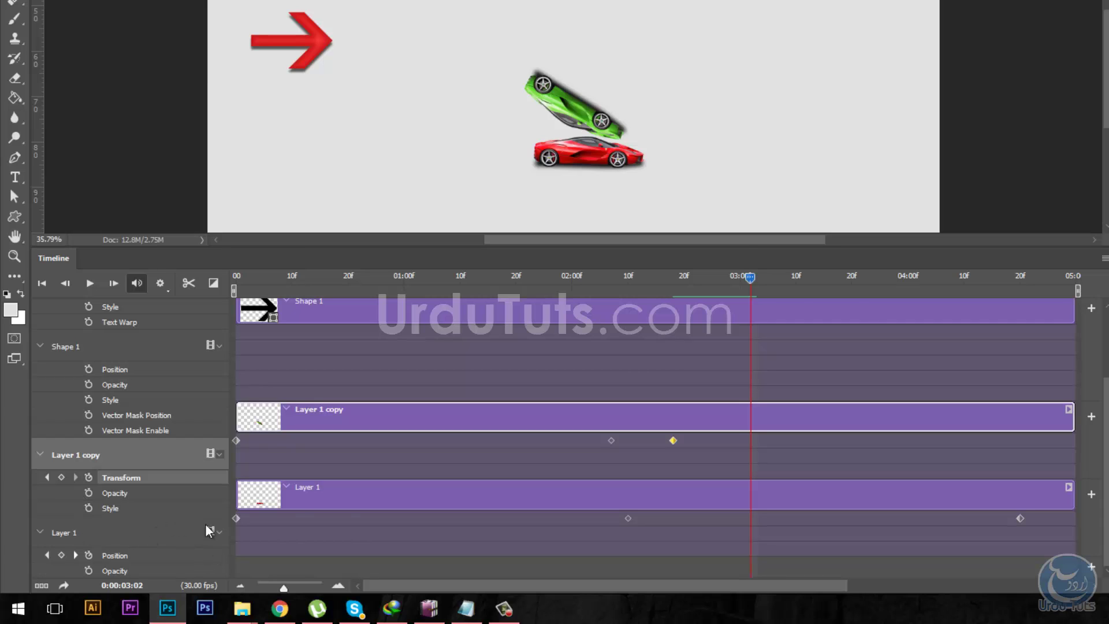
{"action": "left_click", "coordinate": [61, 477]}
{"action": "key", "text": "ctrl+t"}
{"action": "left_click_drag", "start_coordinate": [661, 104], "coordinate": [484, 148]}
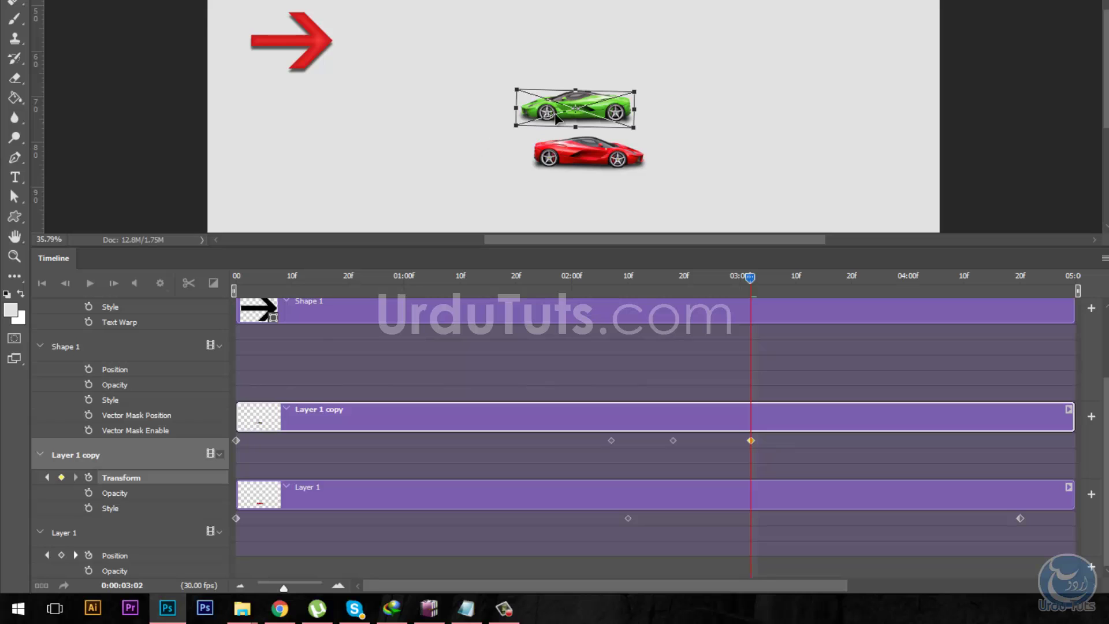
{"action": "left_click_drag", "start_coordinate": [600, 106], "coordinate": [474, 154]}
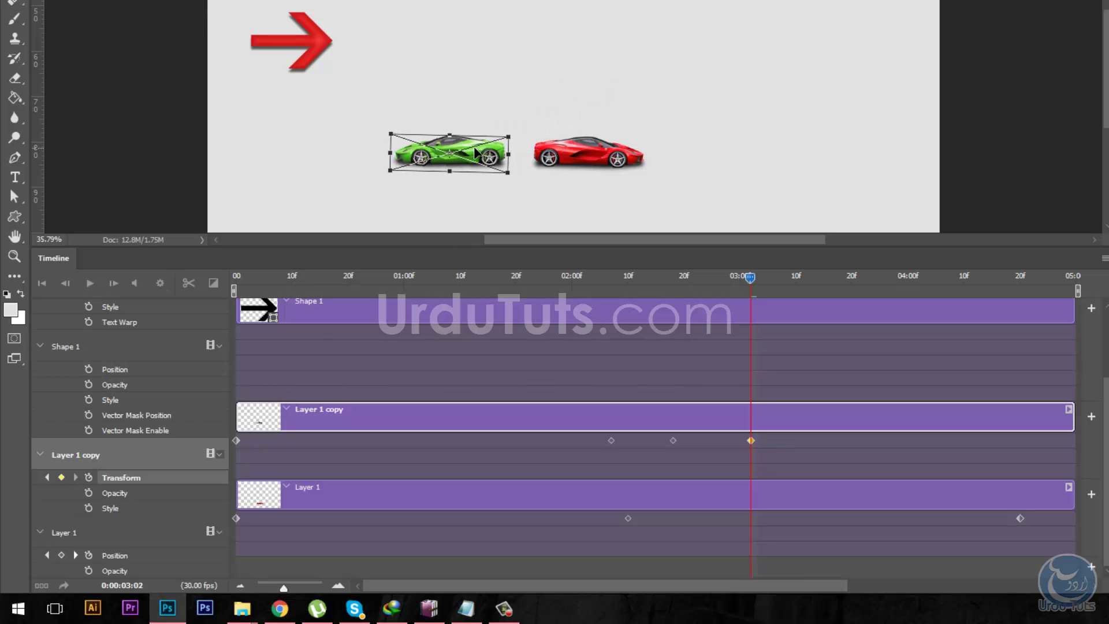
{"action": "key", "text": "Return"}
Add a Transform keyframe for Layer 1 copy at 0:00:04:20 and move the green car horizontally to the canvas's left edge.
{"action": "left_click_drag", "start_coordinate": [750, 279], "coordinate": [1017, 313]}
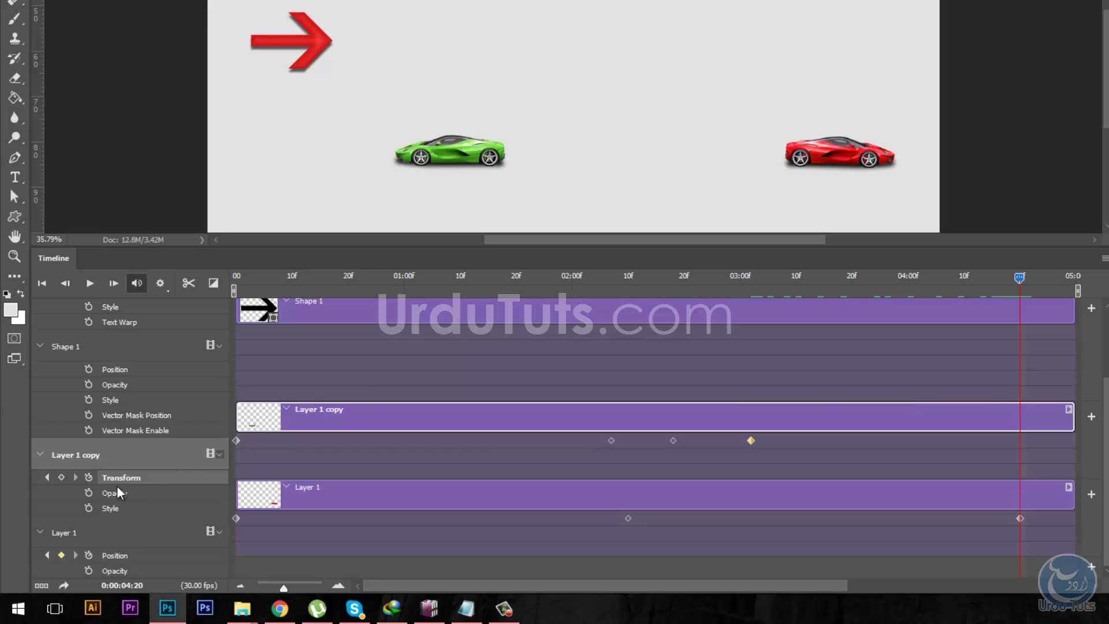
{"action": "left_click", "coordinate": [61, 477]}
{"action": "left_click_drag", "start_coordinate": [458, 152], "coordinate": [291, 152]}
Play the car animation from 0:00:00:00 to check the collision and flip.
{"action": "left_click_drag", "start_coordinate": [1020, 279], "coordinate": [174, 339]}
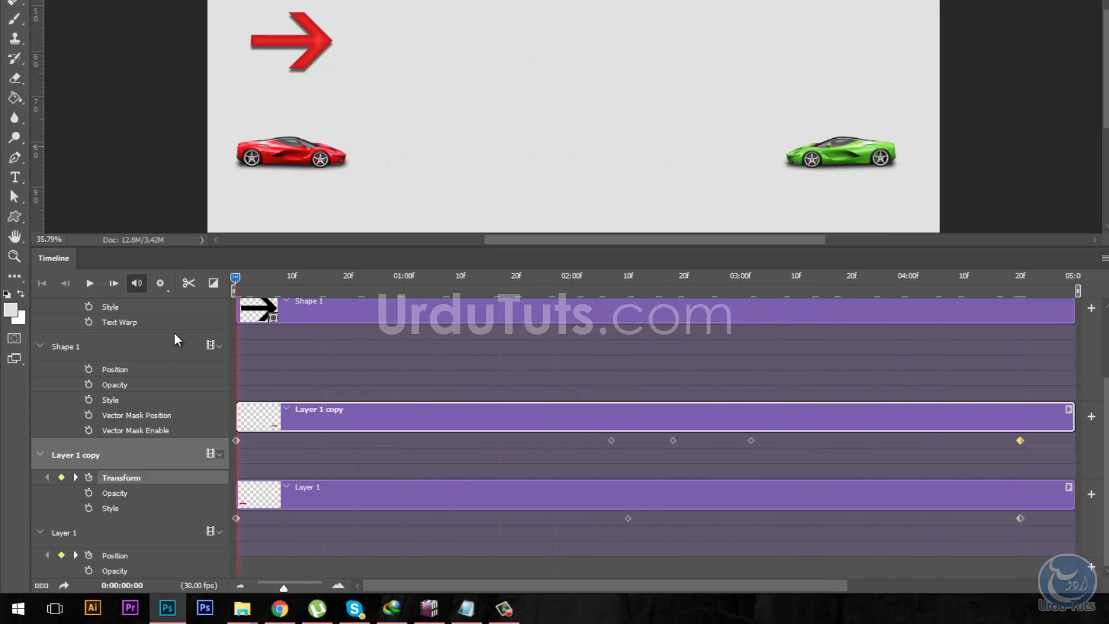
{"action": "left_click", "coordinate": [88, 283]}
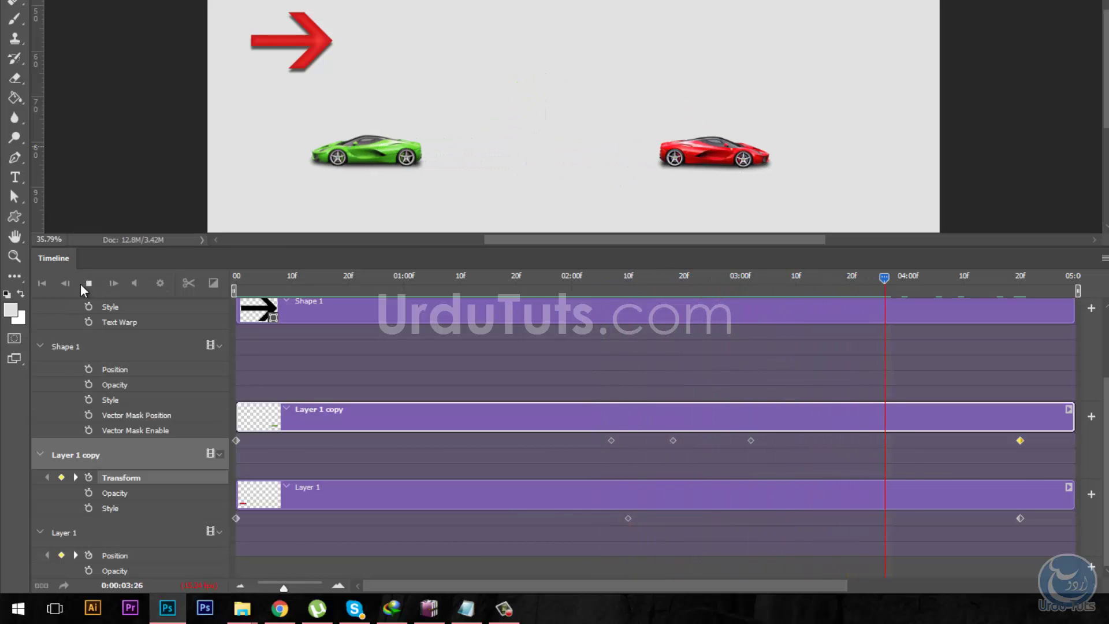
{"action": "left_click", "coordinate": [86, 282]}
Shift the green car's 0:00:02:18 Transform keyframe to just before 0:00:02:26.
{"action": "left_click_drag", "start_coordinate": [910, 279], "coordinate": [682, 318]}
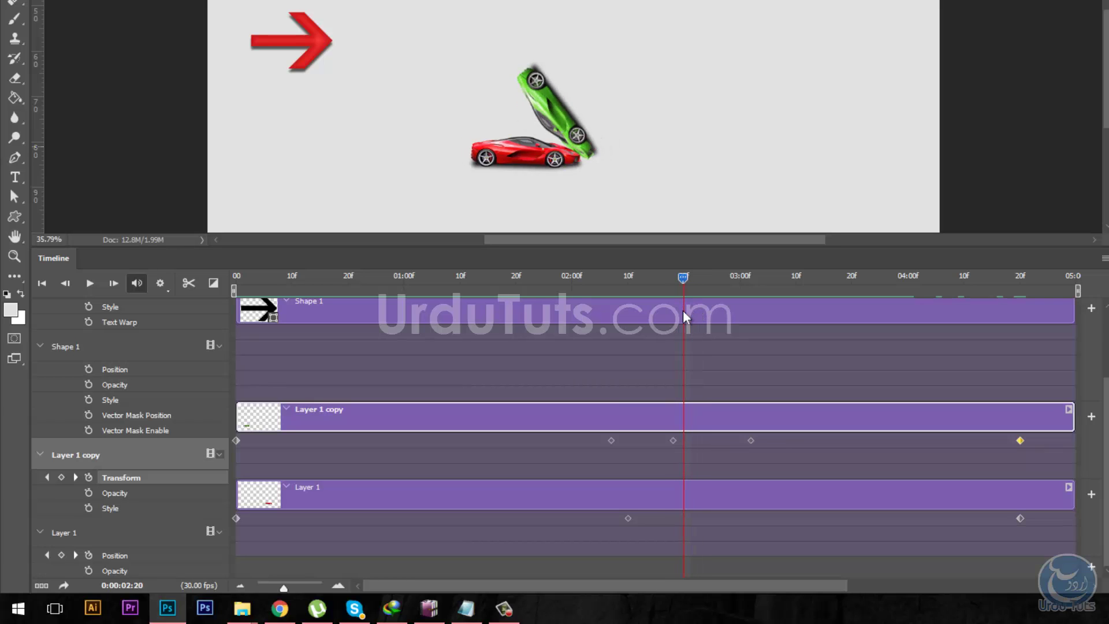
{"action": "left_click", "coordinate": [673, 440]}
{"action": "left_click_drag", "start_coordinate": [691, 444], "coordinate": [716, 441]}
{"action": "left_click_drag", "start_coordinate": [683, 278], "coordinate": [717, 282]}
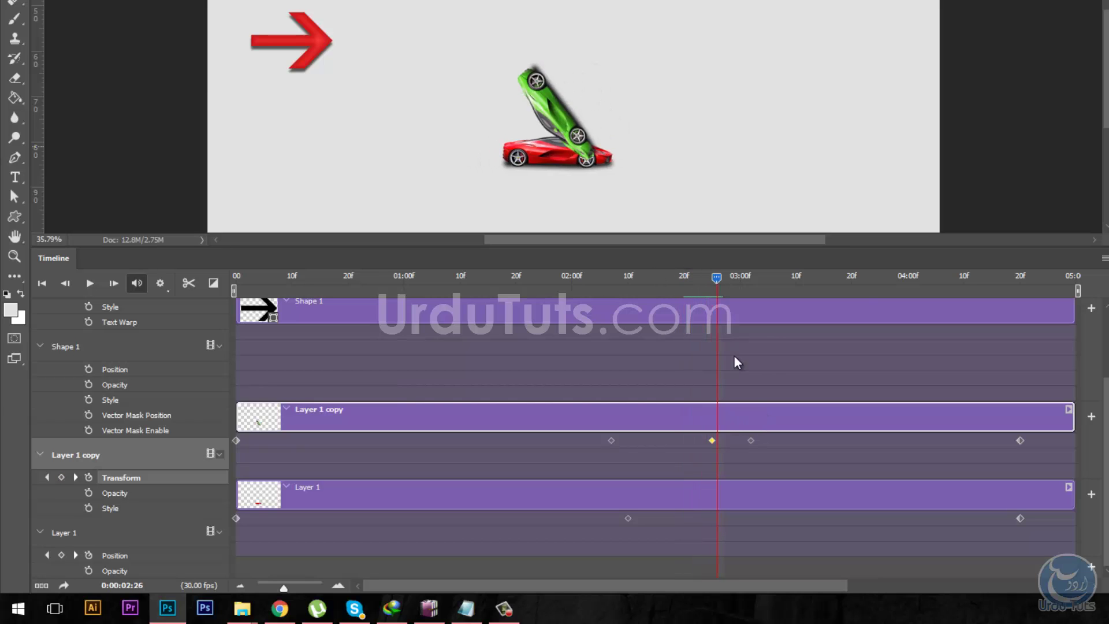
Delete the green car's upright-landing Transform keyframe originally placed at 0:00:03:02.
{"action": "left_click_drag", "start_coordinate": [750, 440], "coordinate": [842, 440]}
{"action": "mouse_move", "coordinate": [715, 278]}
{"action": "left_mouse_down"}
{"action": "mouse_move", "coordinate": [738, 279]}
{"action": "mouse_move", "coordinate": [709, 281]}
{"action": "mouse_move", "coordinate": [717, 284]}
{"action": "left_mouse_up"}
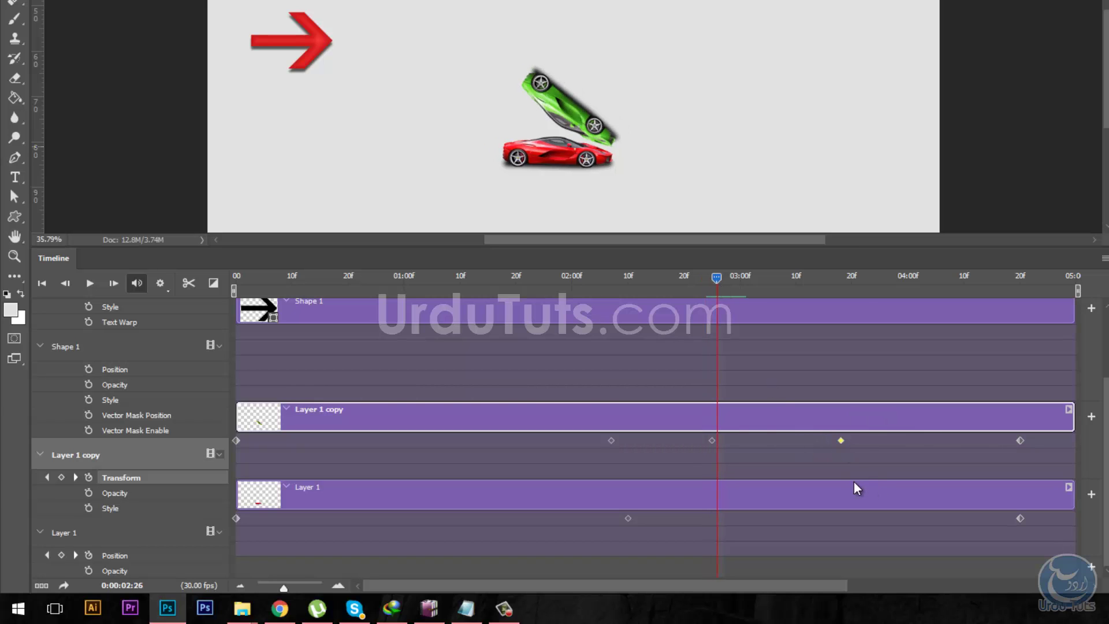
{"action": "key", "text": "Delete"}
Try shifting the green car's flip keyframe to 0:00:02:26 with the car levelled and moved backwards, and undo the attempt.
{"action": "left_click_drag", "start_coordinate": [709, 440], "coordinate": [719, 437]}
{"action": "key", "text": "ctrl+t"}
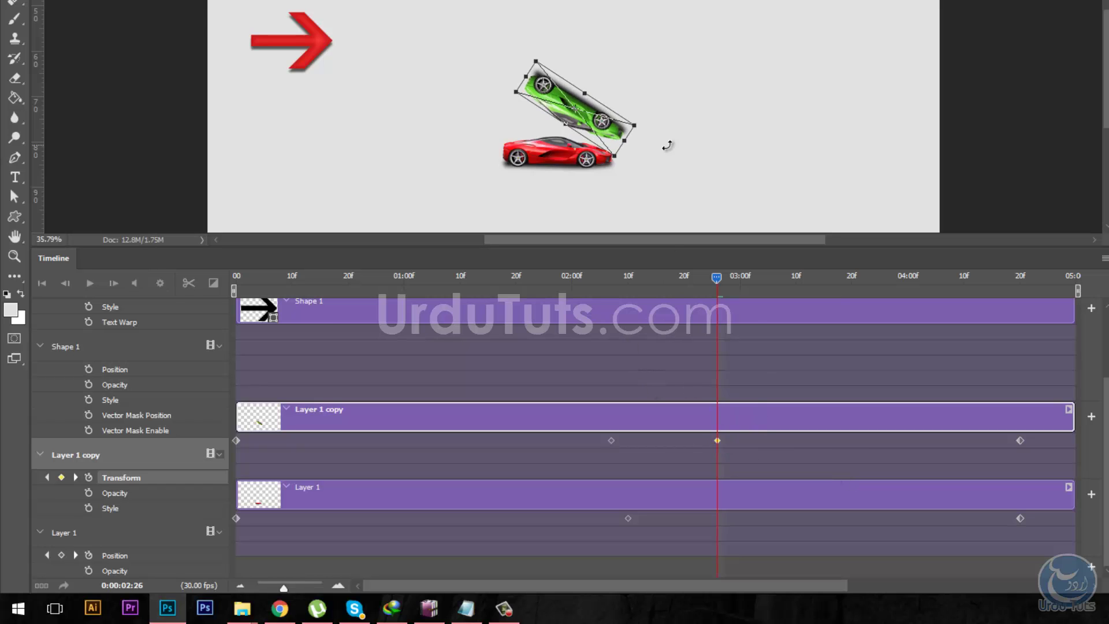
{"action": "left_click_drag", "start_coordinate": [664, 136], "coordinate": [497, 121]}
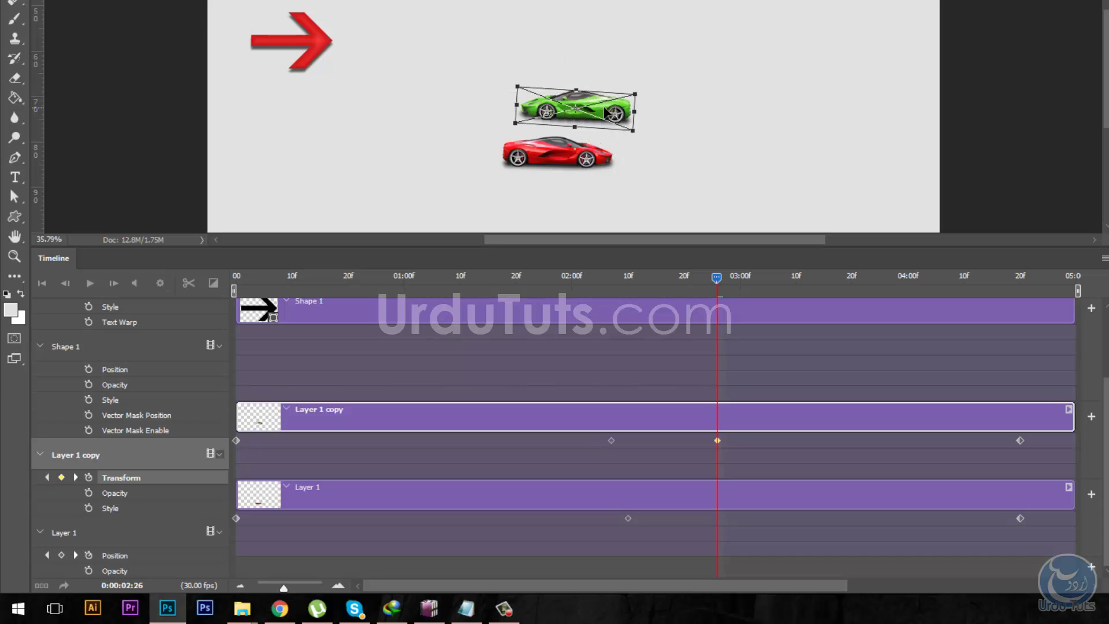
{"action": "left_click_drag", "start_coordinate": [606, 113], "coordinate": [528, 112]}
{"action": "key", "text": "Return"}
{"action": "left_click_drag", "start_coordinate": [718, 282], "coordinate": [662, 314]}
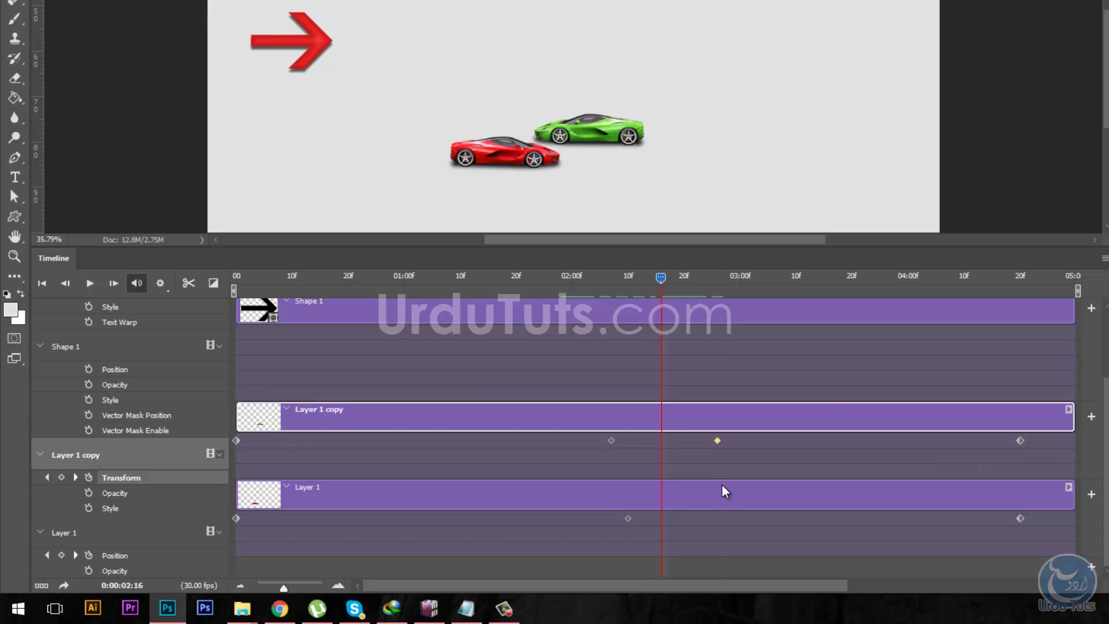
{"action": "key", "text": "ctrl+alt+z"}
{"action": "key", "text": "ctrl+alt+z"}
Shift the green car's flip keyframe to 0:00:02:22 and add a Transform keyframe at 0:00:03:08 with the car rotated further.
{"action": "left_click_drag", "start_coordinate": [716, 283], "coordinate": [694, 290]}
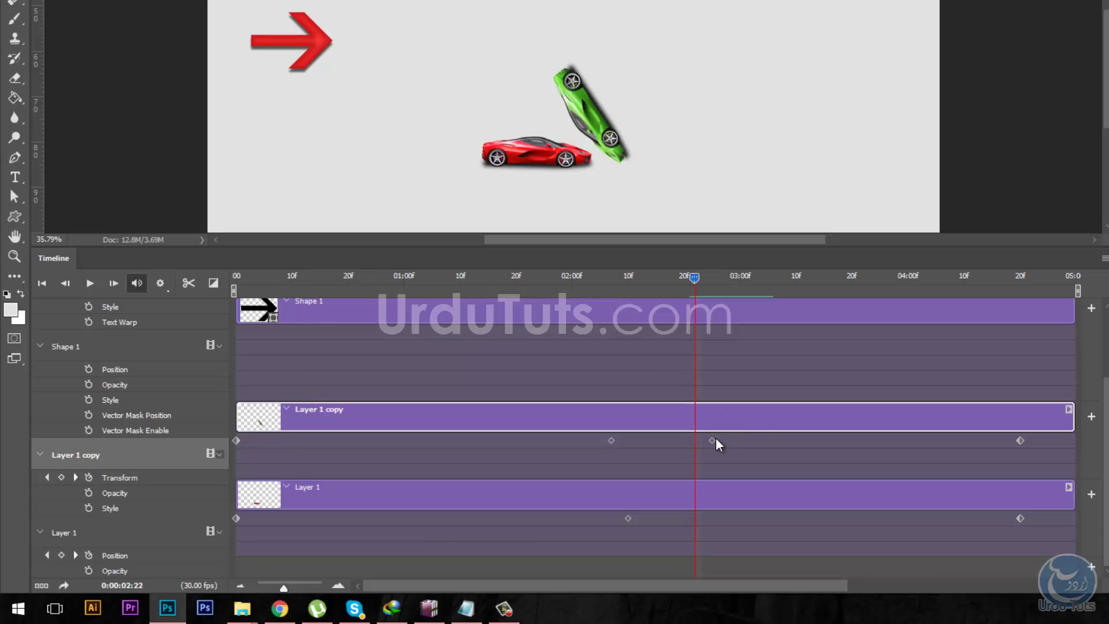
{"action": "left_click_drag", "start_coordinate": [712, 441], "coordinate": [693, 439]}
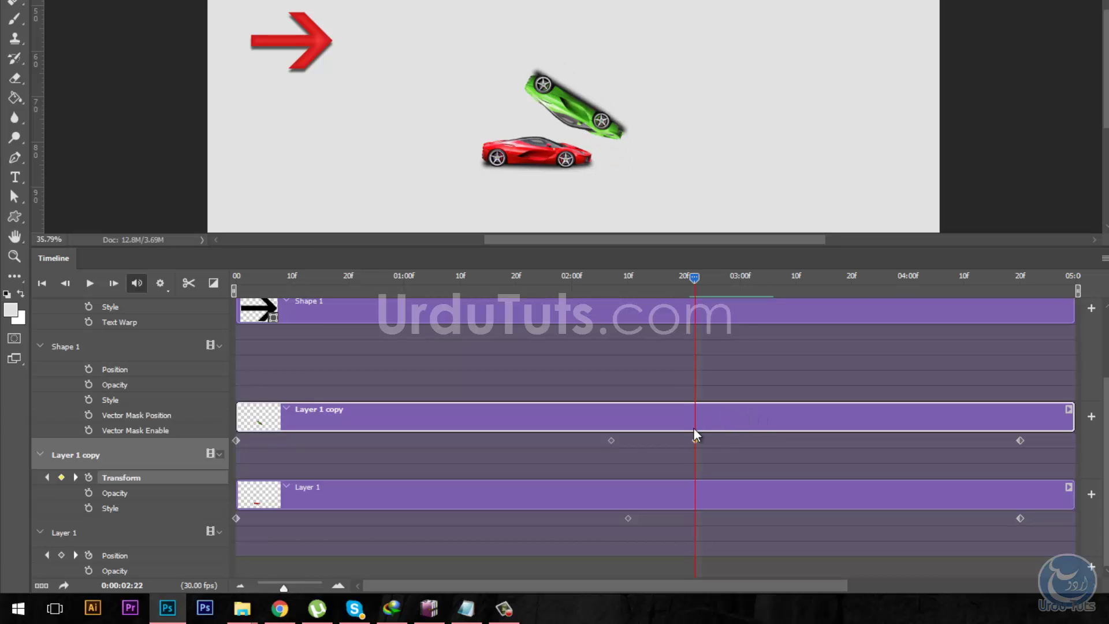
{"action": "left_click_drag", "start_coordinate": [698, 278], "coordinate": [785, 282]}
{"action": "left_click", "coordinate": [61, 477]}
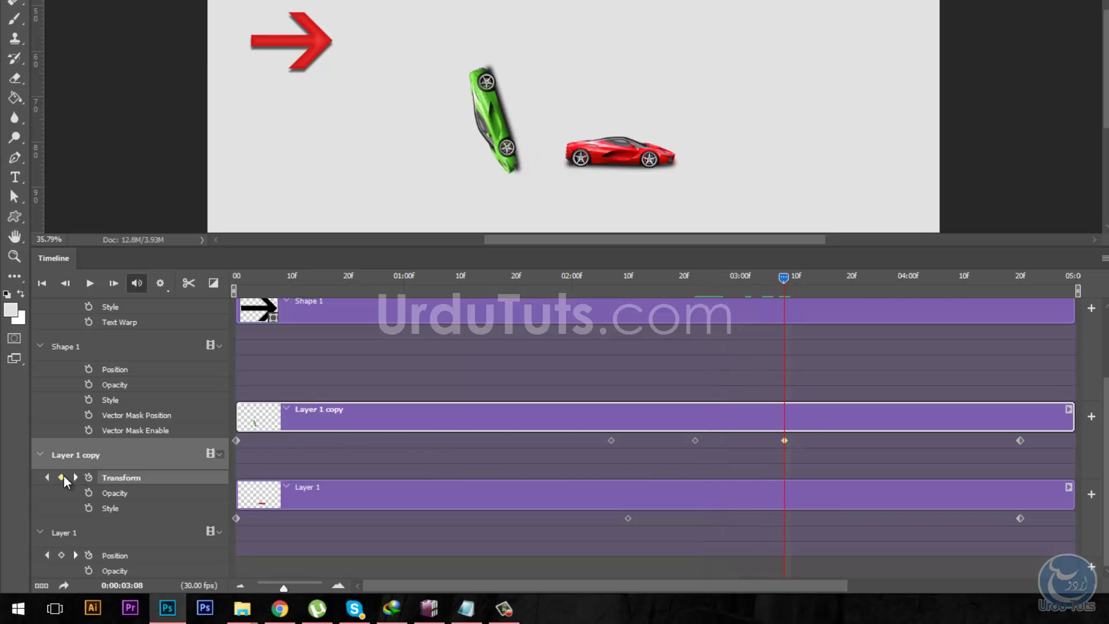
{"action": "key", "text": "ctrl+t"}
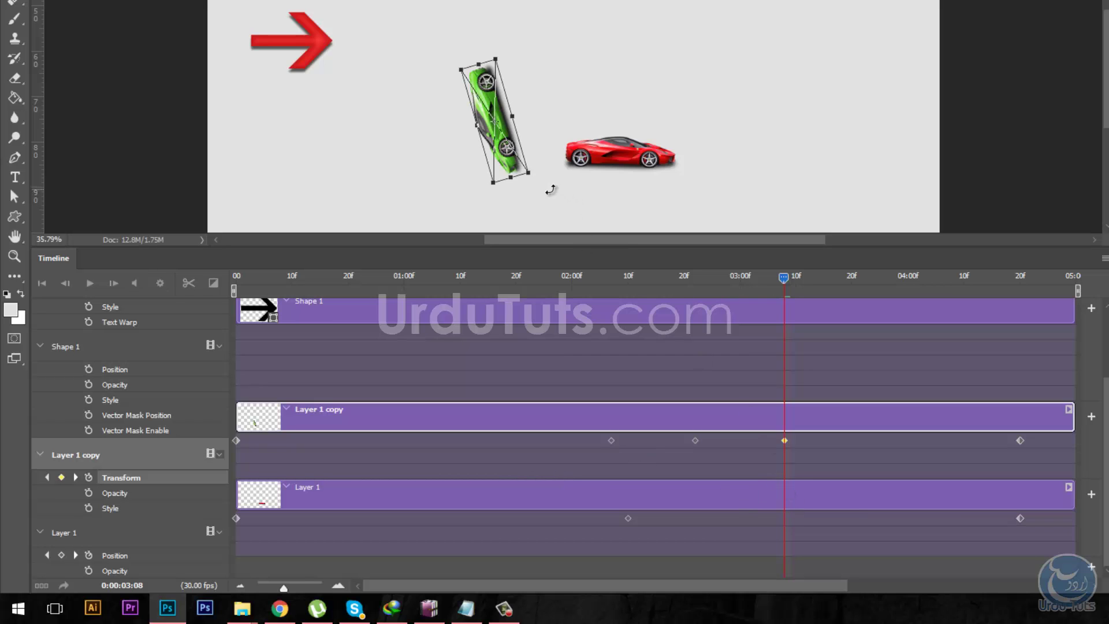
{"action": "left_click_drag", "start_coordinate": [555, 176], "coordinate": [519, 93]}
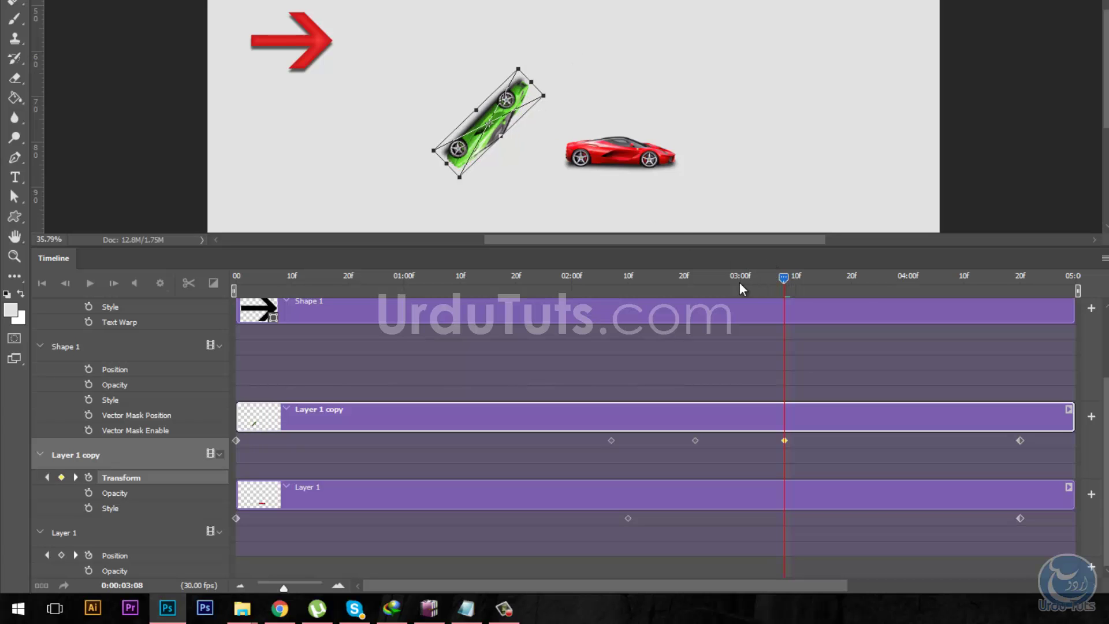
{"action": "key", "text": "Return"}
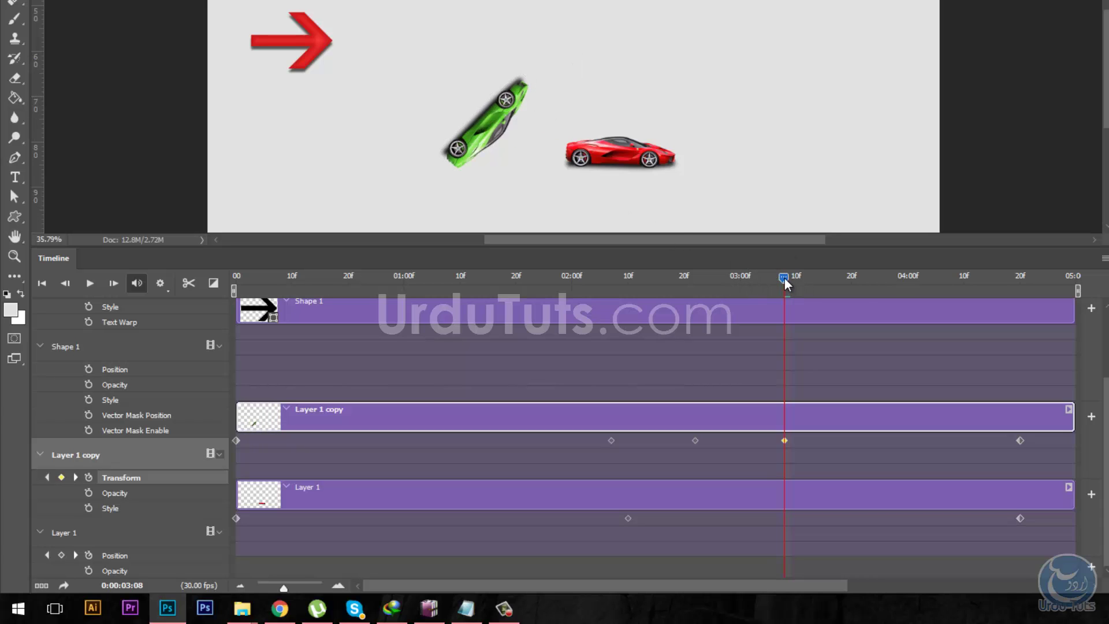
Shift the 0:00:03:08 keyframe to about 0:00:03:04 and add one at 0:00:03:11 with the green car upright at the red car's level.
{"action": "left_click_drag", "start_coordinate": [784, 278], "coordinate": [802, 383]}
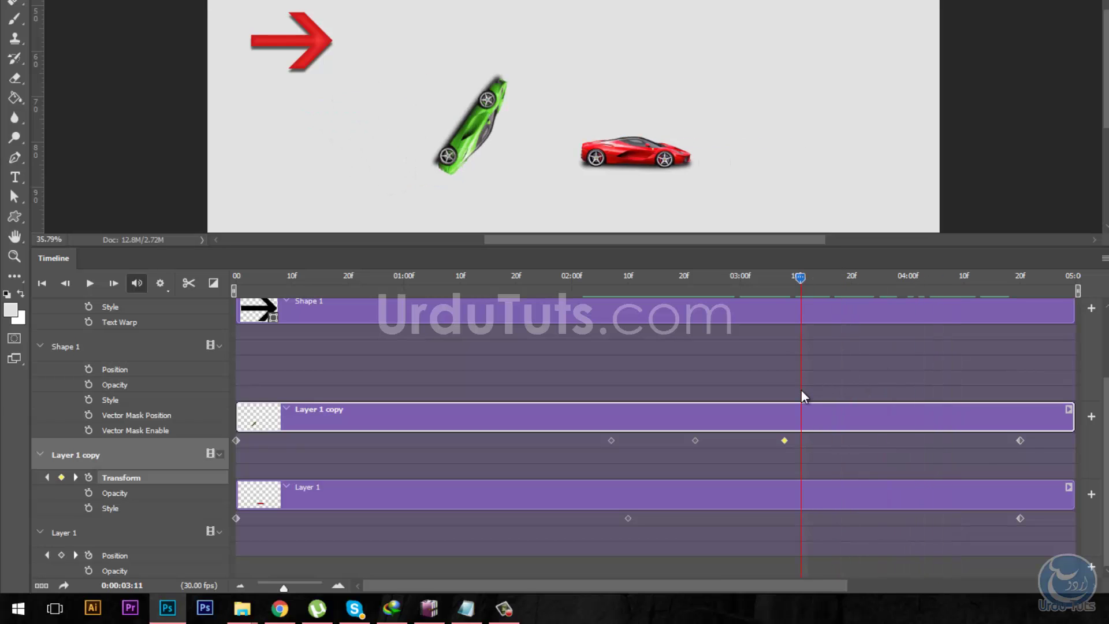
{"action": "left_click_drag", "start_coordinate": [785, 442], "coordinate": [763, 442]}
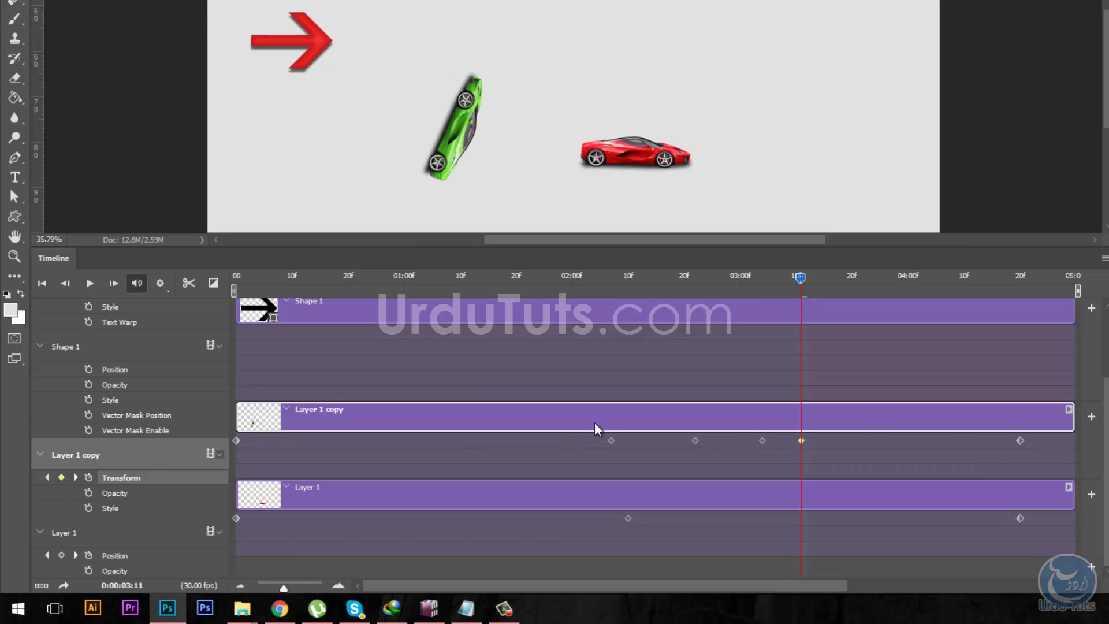
{"action": "key", "text": "ctrl+t"}
{"action": "left_click_drag", "start_coordinate": [543, 99], "coordinate": [398, 66]}
{"action": "left_click_drag", "start_coordinate": [469, 124], "coordinate": [483, 153]}
{"action": "key", "text": "Return"}
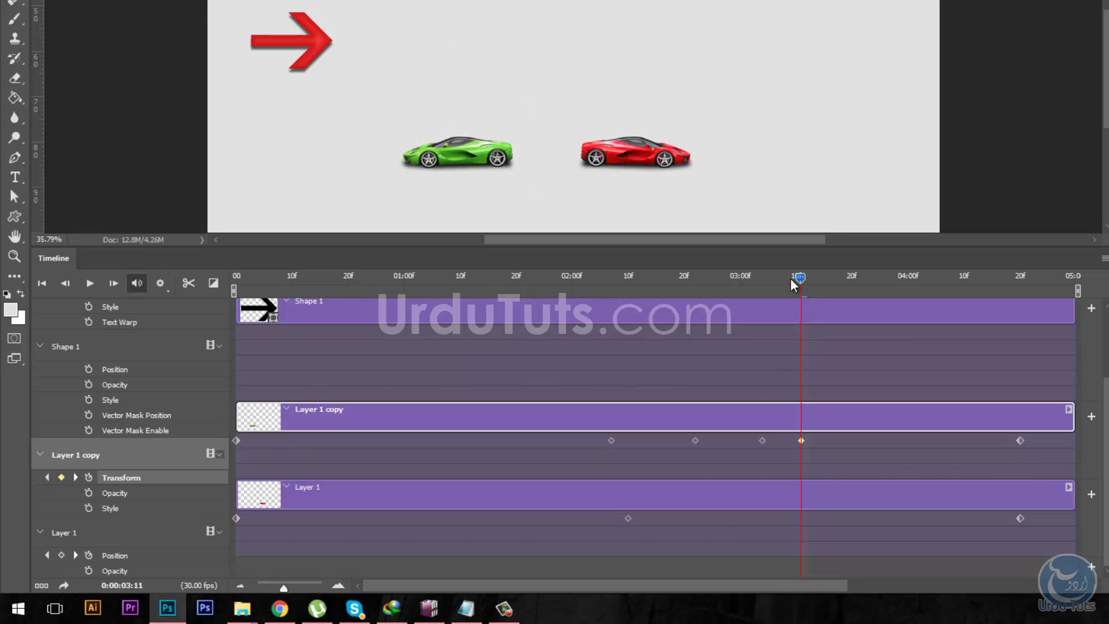
Play the whole revised car animation from 0:00:00:00 to check the green car's tumble.
{"action": "left_click_drag", "start_coordinate": [797, 279], "coordinate": [200, 313]}
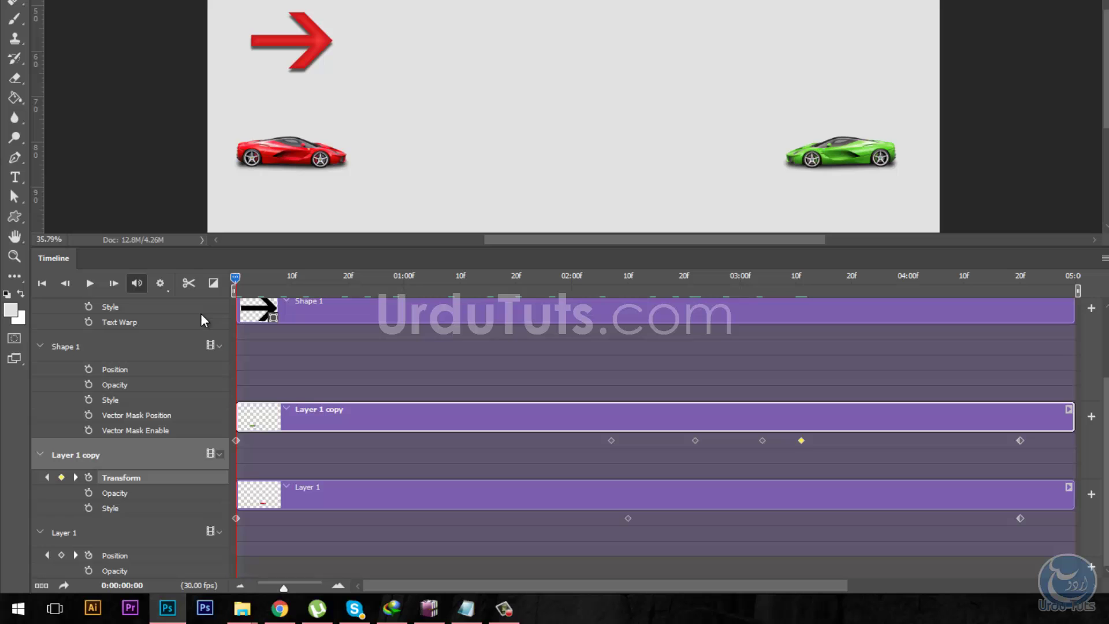
{"action": "left_click", "coordinate": [90, 283]}
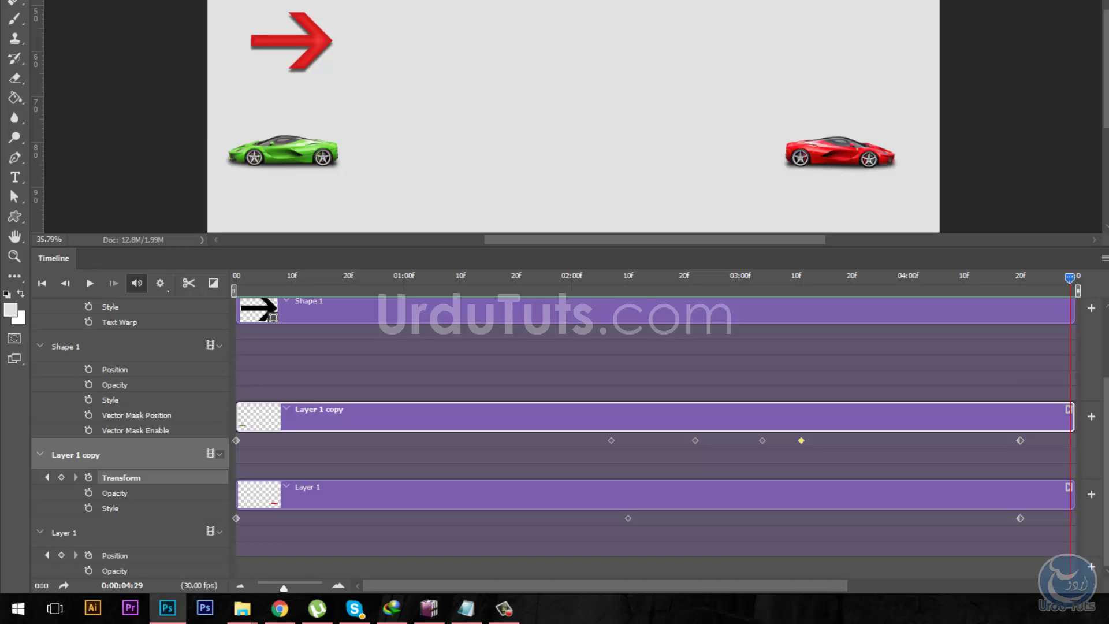
Add a new layer and draw a five-pointed star in the middle of the canvas with the Custom Shape tool.
{"action": "key", "text": "ctrl+alt+shift+n"}
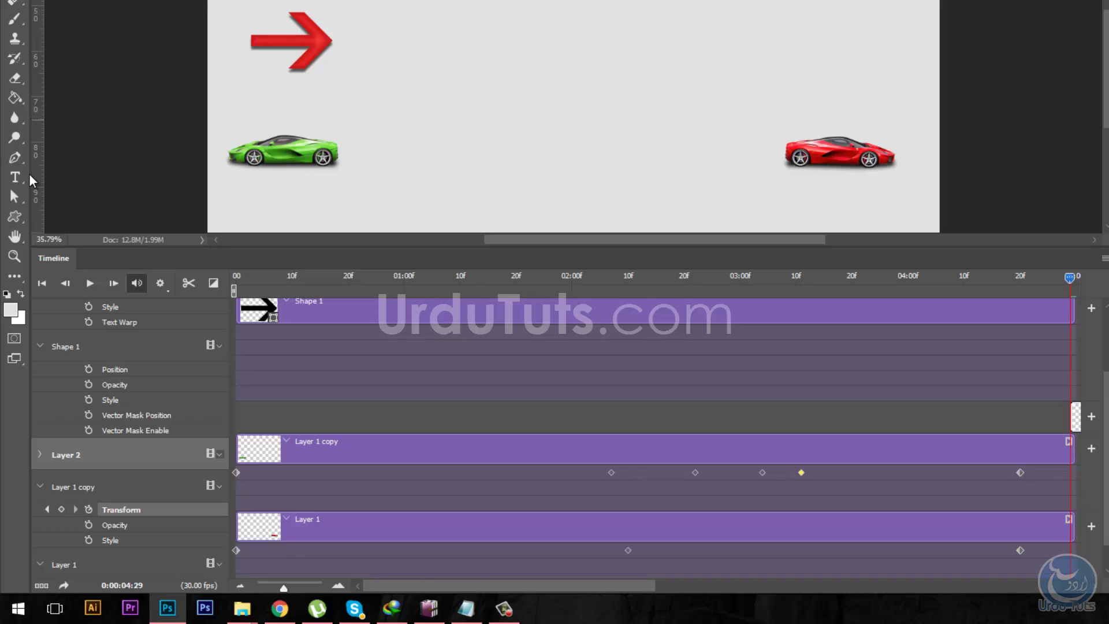
{"action": "right_click", "coordinate": [14, 216]}
{"action": "left_click", "coordinate": [79, 292]}
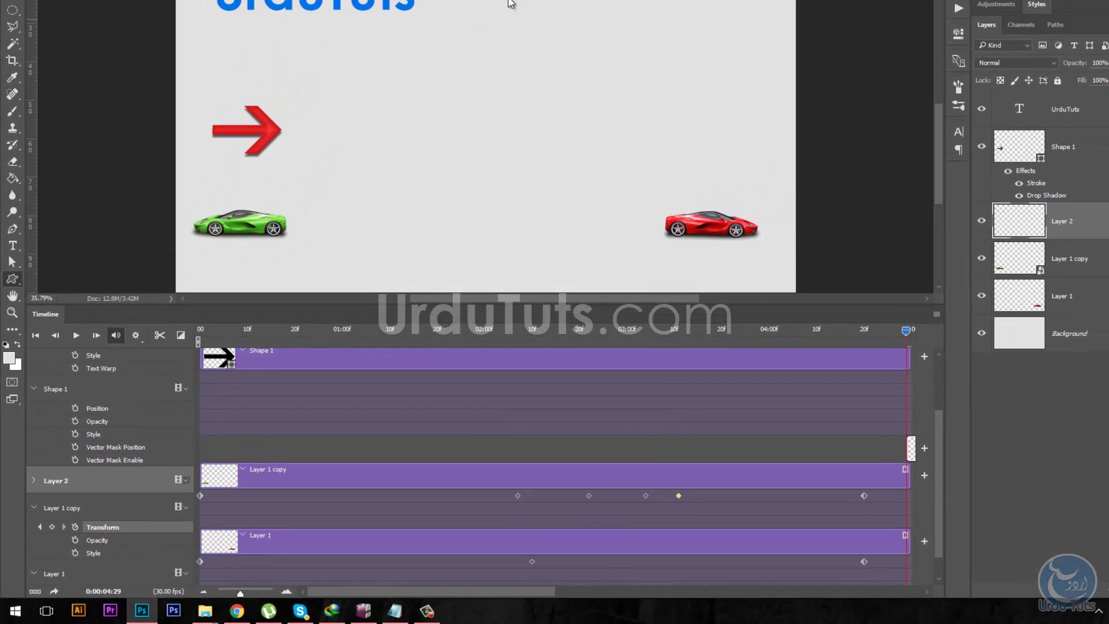
{"action": "left_click", "coordinate": [362, 1]}
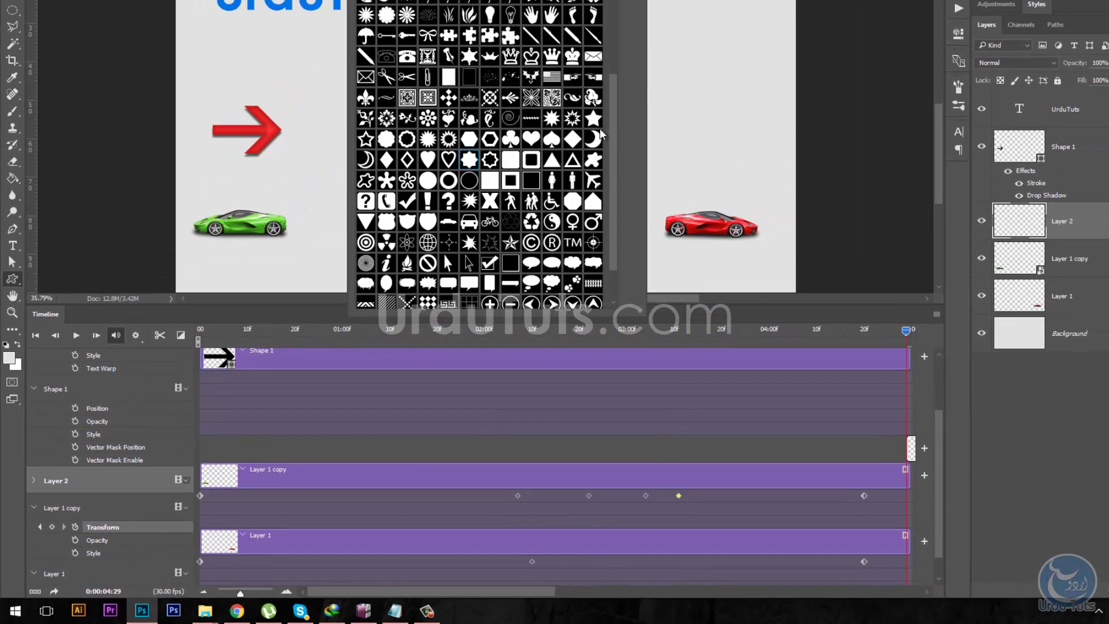
{"action": "double_click", "coordinate": [593, 120]}
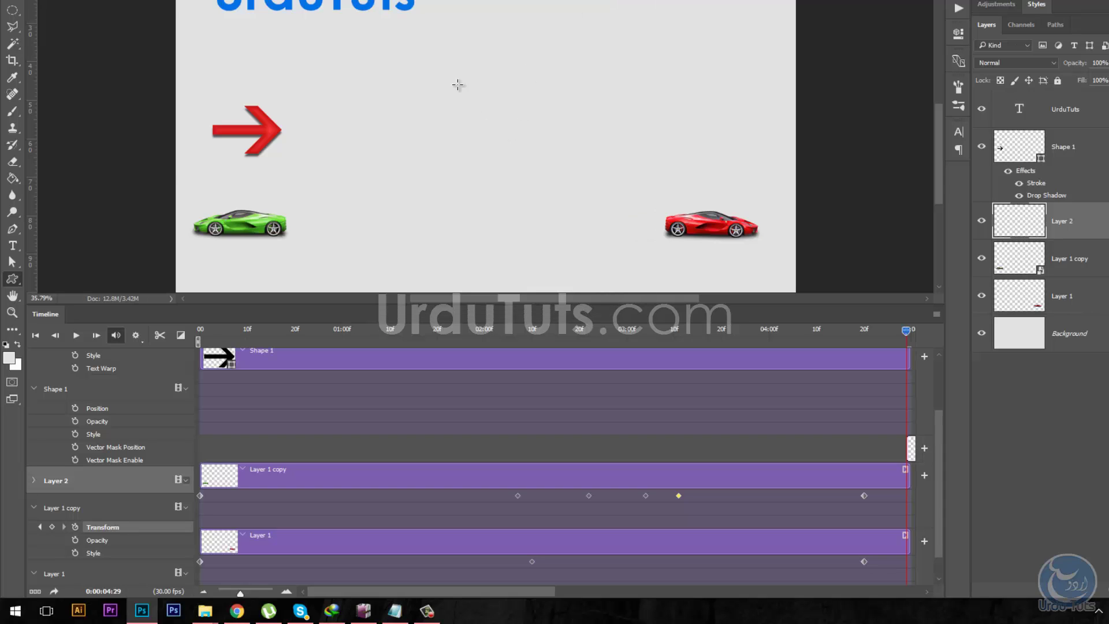
{"action": "left_click_drag", "start_coordinate": [458, 85], "coordinate": [564, 208]}
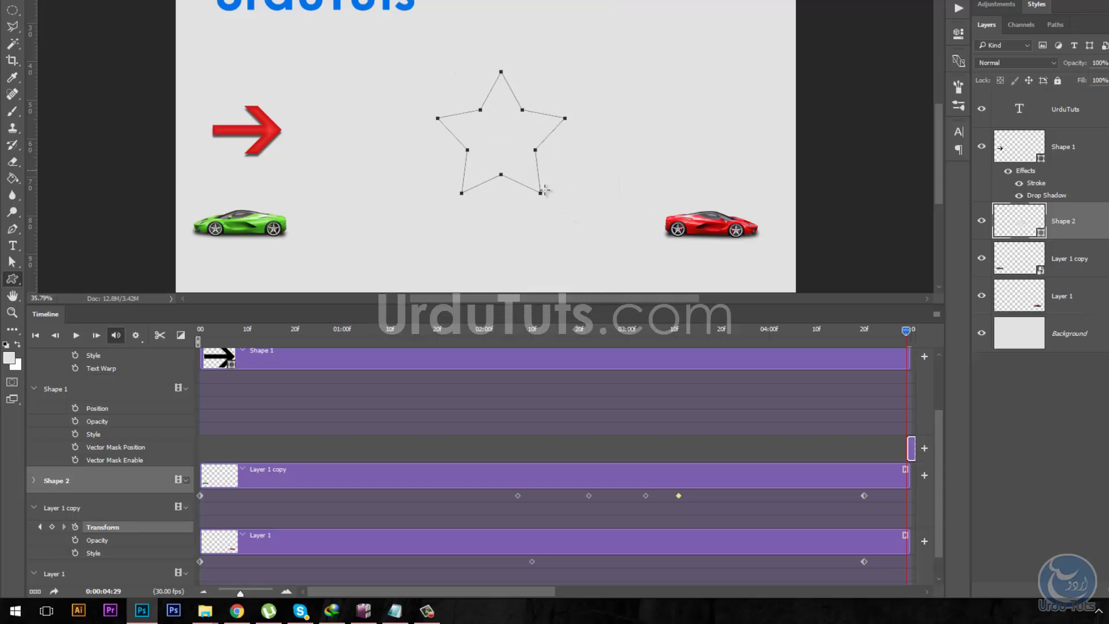
Change the star's fill to golden yellow and switch to the Move tool.
{"action": "double_click", "coordinate": [1027, 226]}
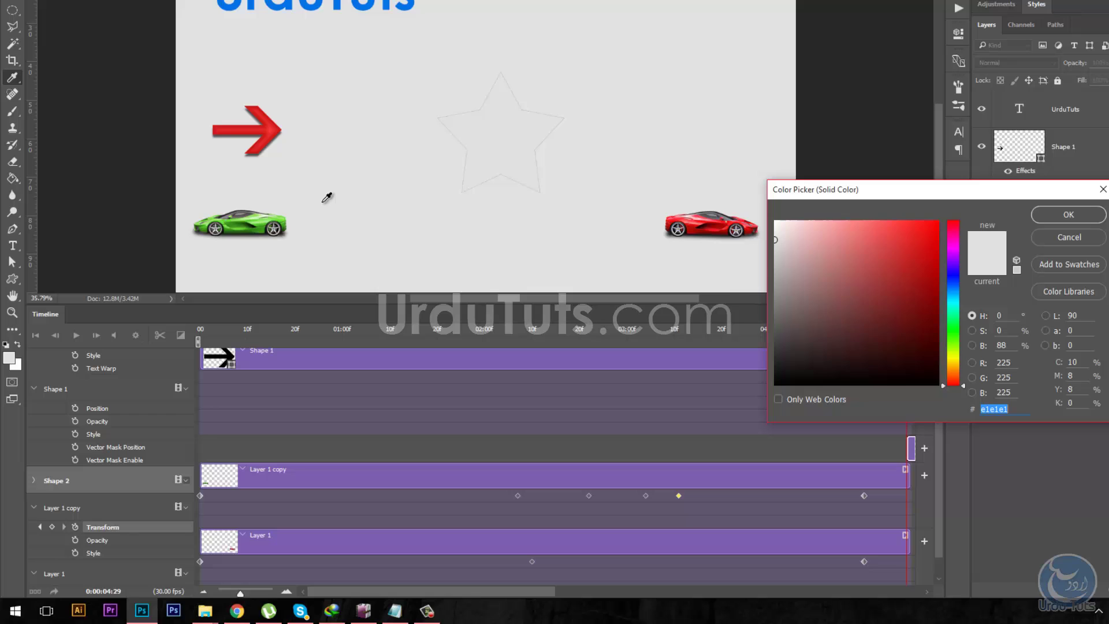
{"action": "left_click", "coordinate": [257, 224]}
{"action": "left_click_drag", "start_coordinate": [955, 337], "coordinate": [955, 359]}
{"action": "mouse_move", "coordinate": [906, 274]}
{"action": "left_mouse_down"}
{"action": "mouse_move", "coordinate": [874, 257]}
{"action": "mouse_move", "coordinate": [880, 242]}
{"action": "left_mouse_up"}
{"action": "left_click", "coordinate": [1068, 214]}
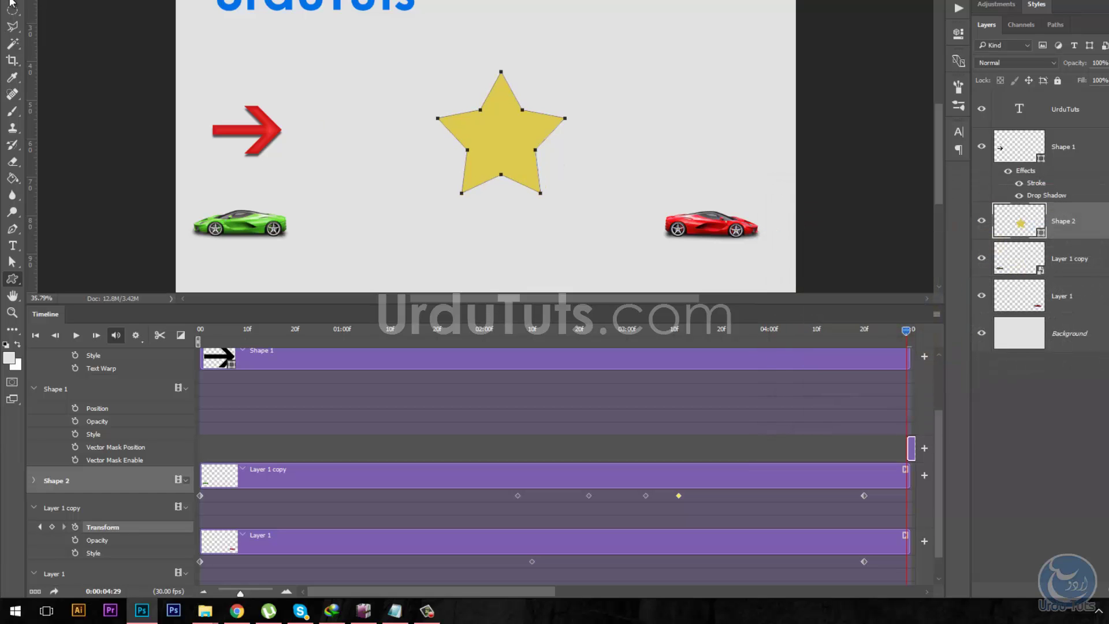
{"action": "key", "text": "v"}
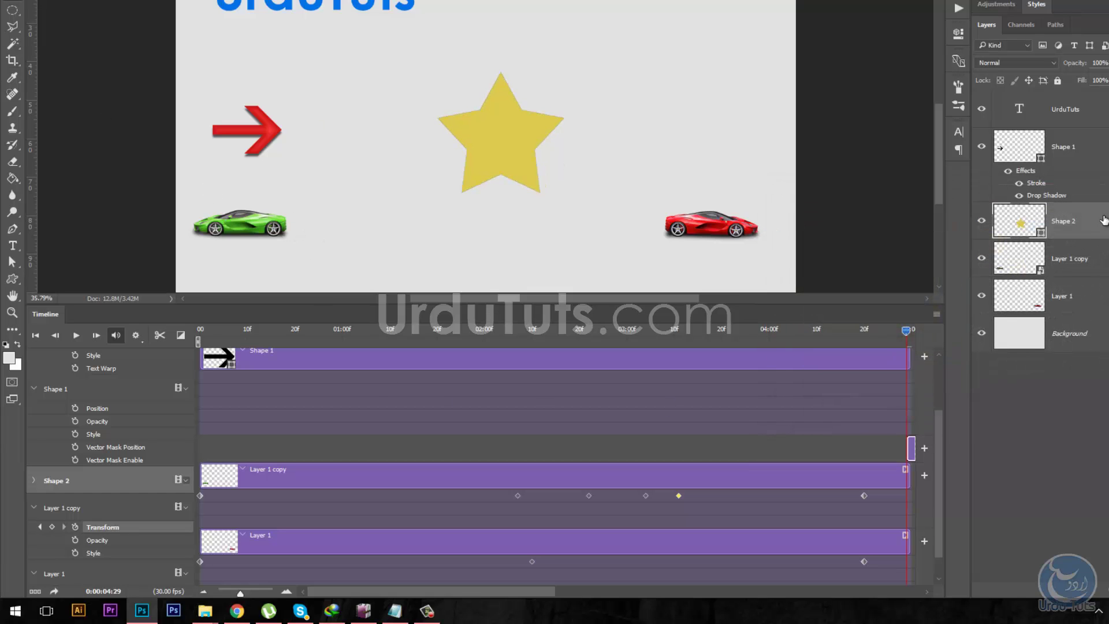
Convert the Shape 2 star layer to a smart object, extend its clip back to the timeline start, and expand its animation properties.
{"action": "right_click", "coordinate": [1087, 226]}
{"action": "left_click", "coordinate": [1018, 211]}
{"action": "left_click_drag", "start_coordinate": [915, 448], "coordinate": [207, 452]}
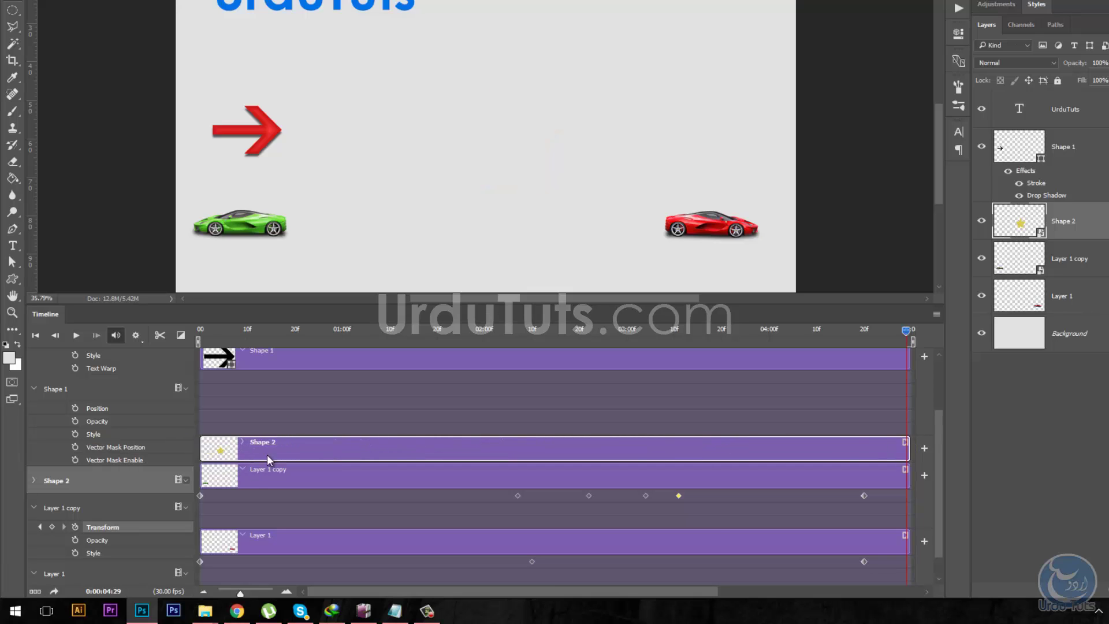
{"action": "left_click", "coordinate": [33, 480]}
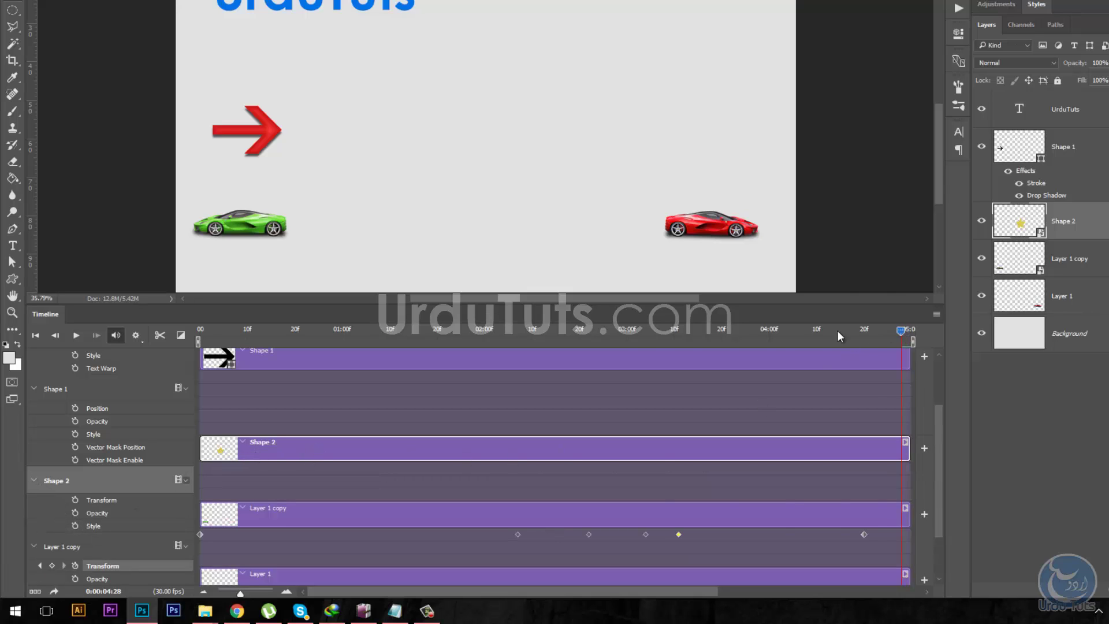
At 0:00:00:00, shrink the star around its centre, move it slightly upward, and enable Transform keyframing for Shape 2.
{"action": "left_click_drag", "start_coordinate": [837, 330], "coordinate": [189, 358]}
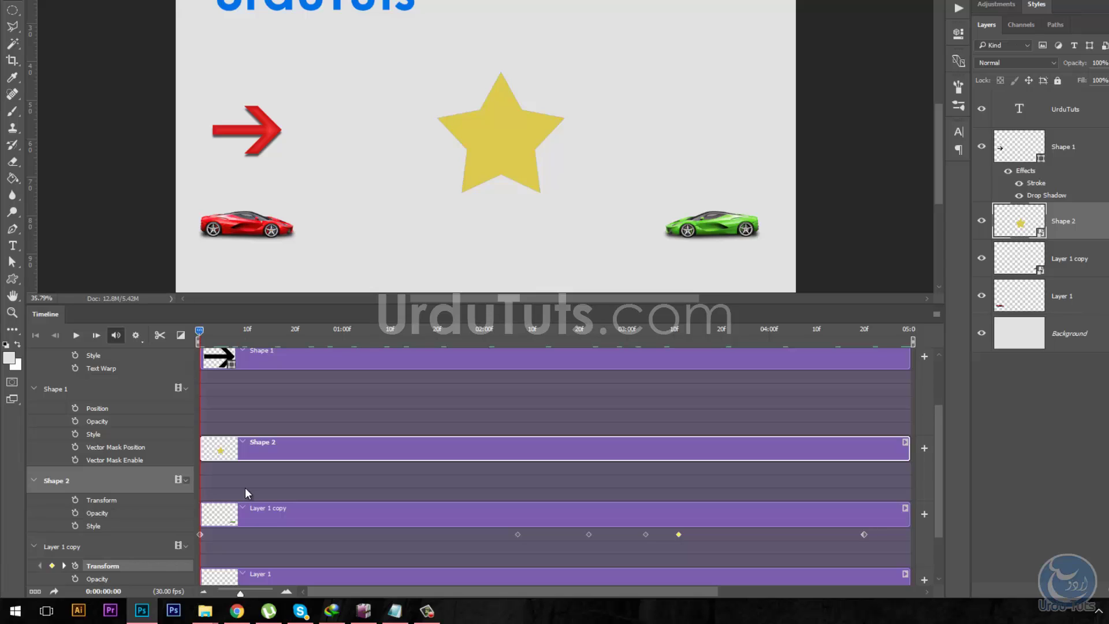
{"action": "key", "text": "ctrl+t"}
{"action": "left_click_drag", "start_coordinate": [567, 67], "coordinate": [533, 88]}
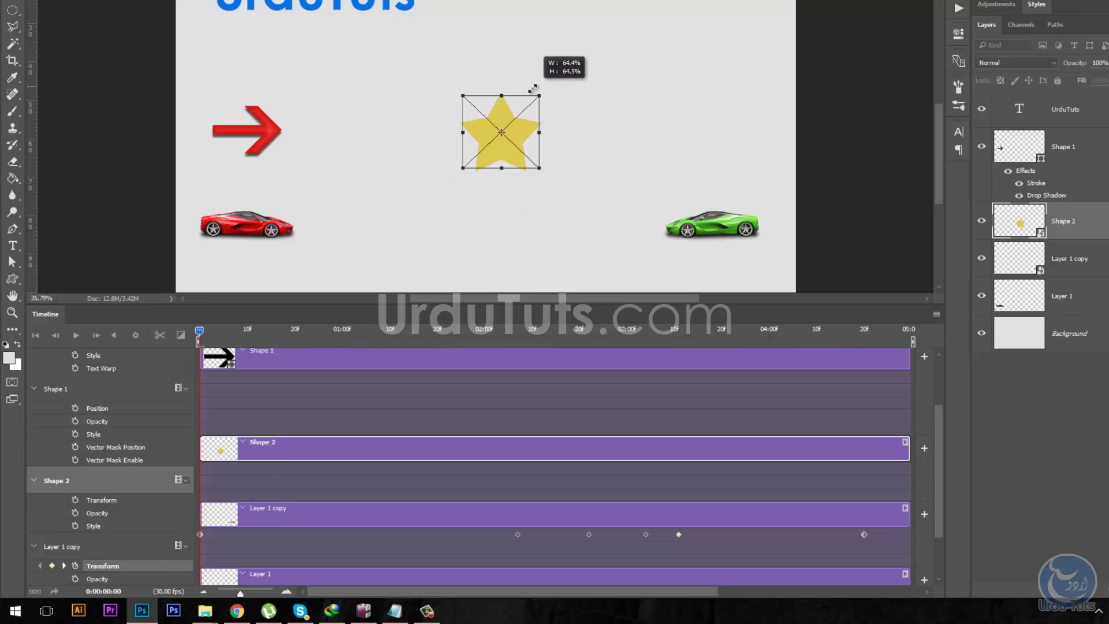
{"action": "left_click_drag", "start_coordinate": [518, 132], "coordinate": [513, 99]}
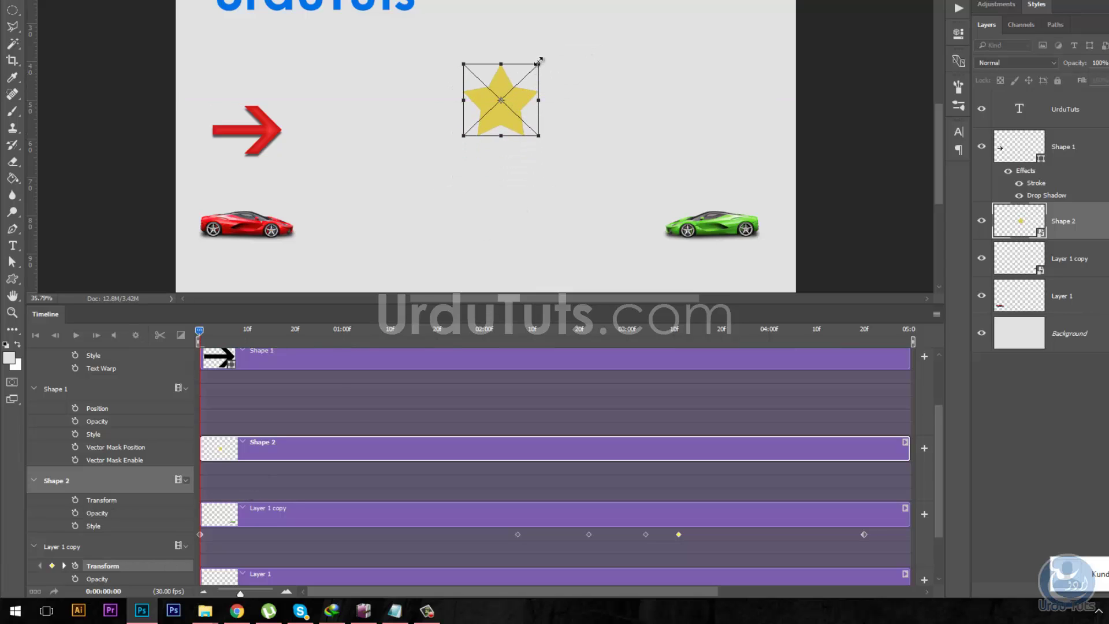
{"action": "left_click_drag", "start_coordinate": [539, 60], "coordinate": [519, 75]}
{"action": "key", "text": "Return"}
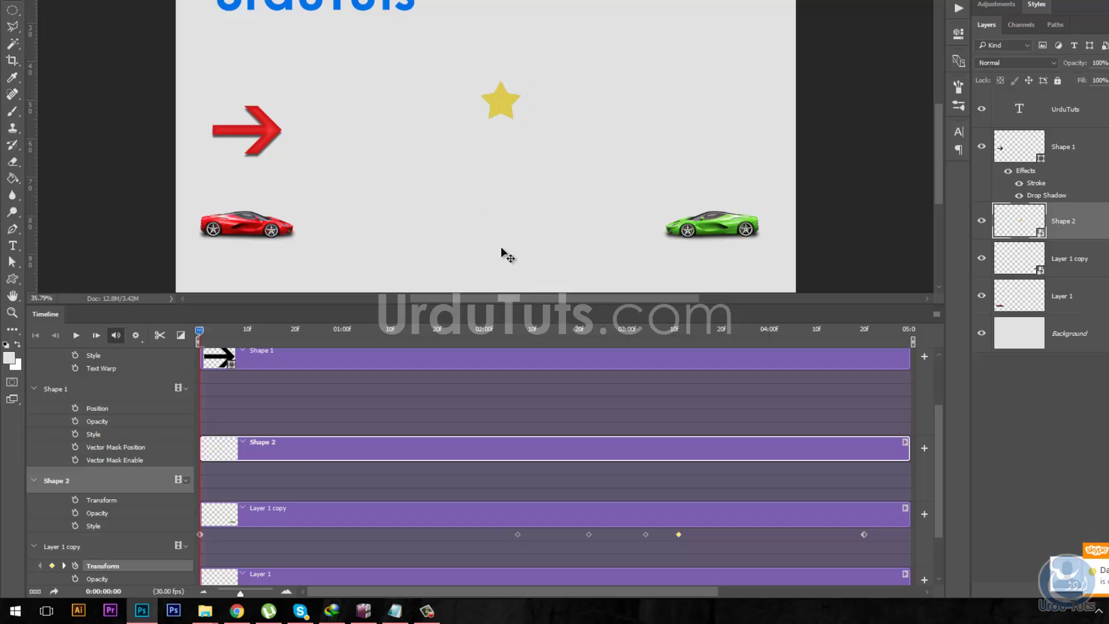
{"action": "left_click", "coordinate": [75, 500]}
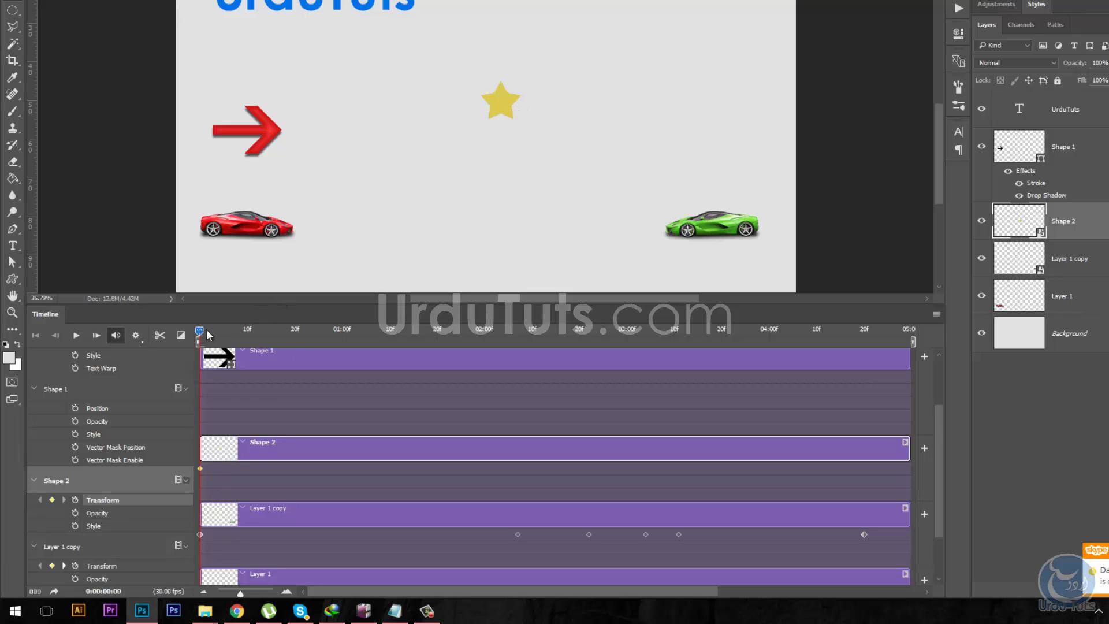
Add a Shape 2 Transform keyframe at 0:00:01:04 with the star enlarged to nearly twice its size.
{"action": "left_click_drag", "start_coordinate": [206, 329], "coordinate": [361, 342]}
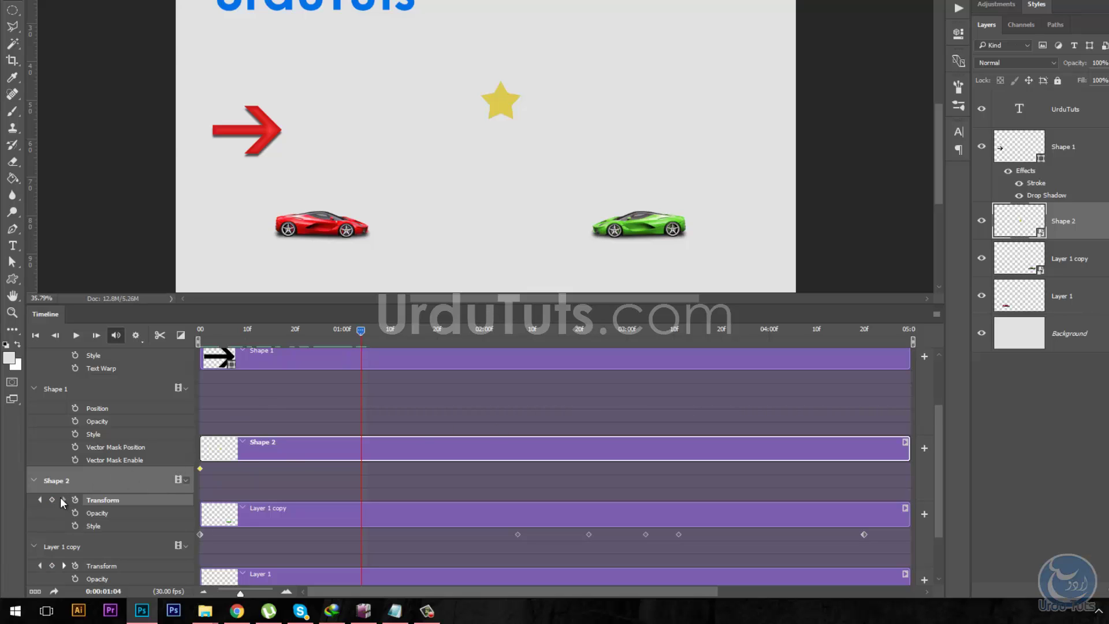
{"action": "key", "text": "ctrl+t"}
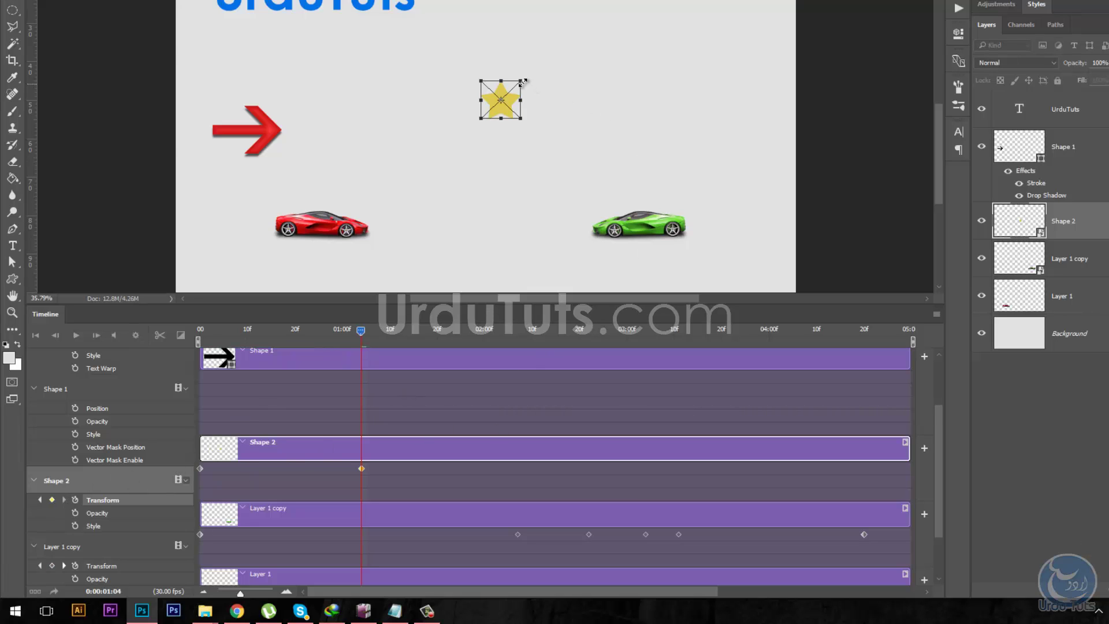
{"action": "left_click_drag", "start_coordinate": [520, 81], "coordinate": [545, 72]}
{"action": "double_click", "coordinate": [525, 95]}
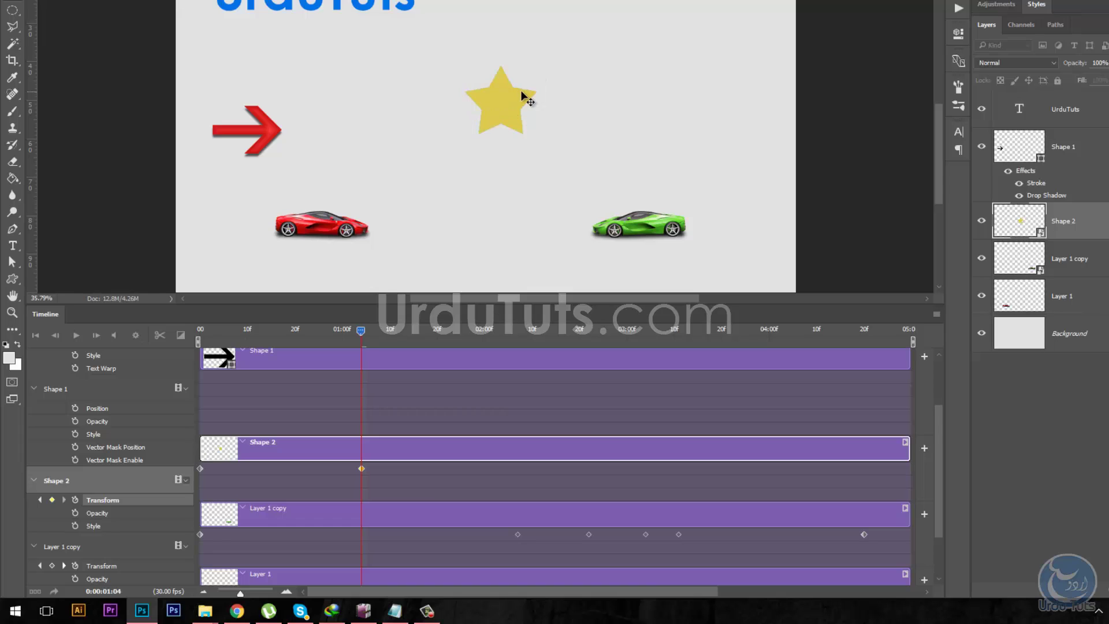
Add a Shape 2 Transform keyframe at 0:00:02:08 with the star rotated so one point faces down.
{"action": "left_click_drag", "start_coordinate": [369, 331], "coordinate": [521, 339]}
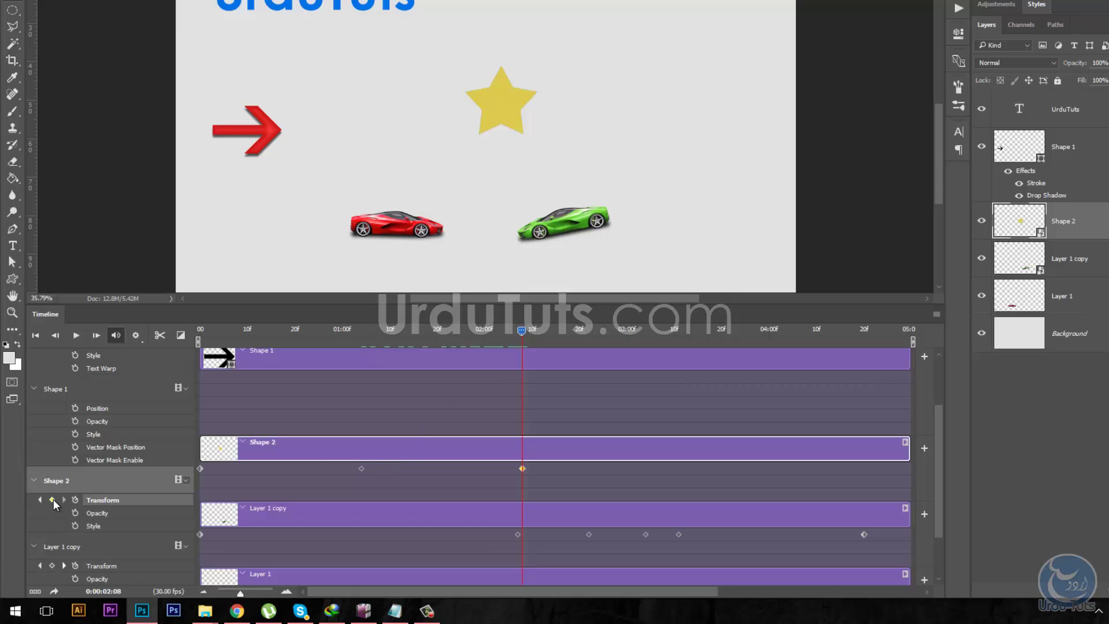
{"action": "key", "text": "ctrl+t"}
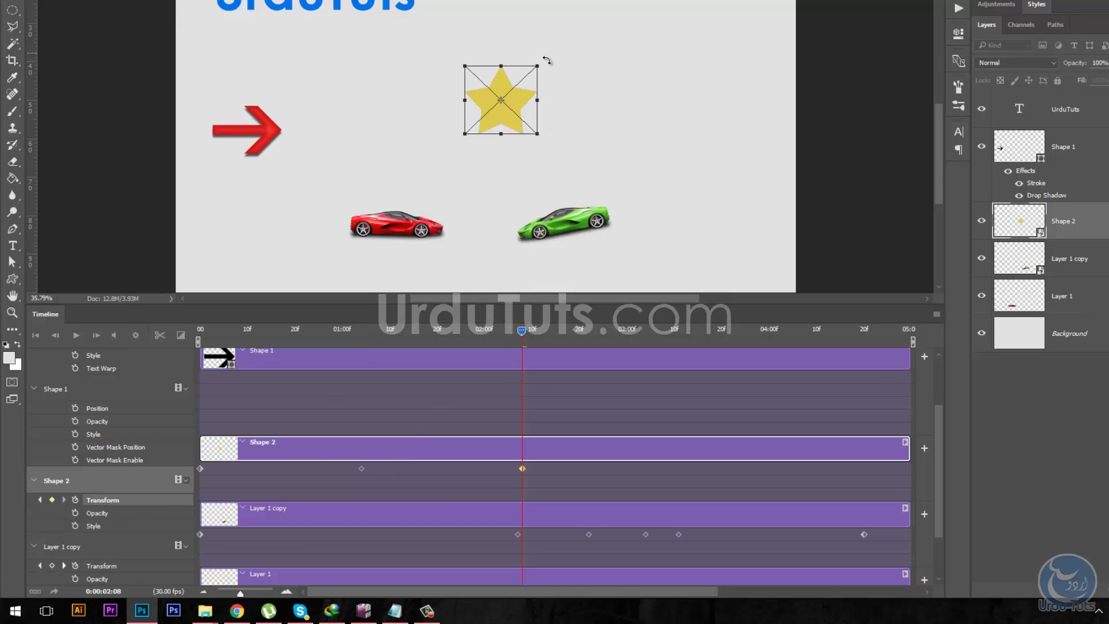
{"action": "left_click_drag", "start_coordinate": [540, 54], "coordinate": [533, 143]}
{"action": "key", "text": "Return"}
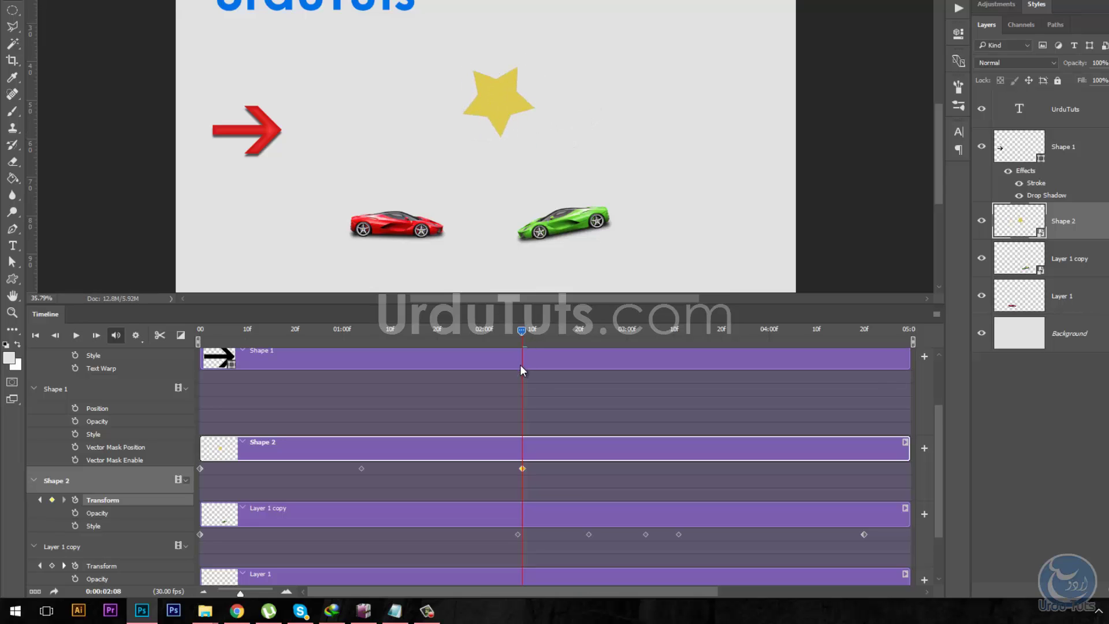
Add a Shape 2 Transform keyframe at 0:00:03:09 with the star shrunk to under half its size and rotated upright.
{"action": "left_click_drag", "start_coordinate": [521, 328], "coordinate": [669, 335]}
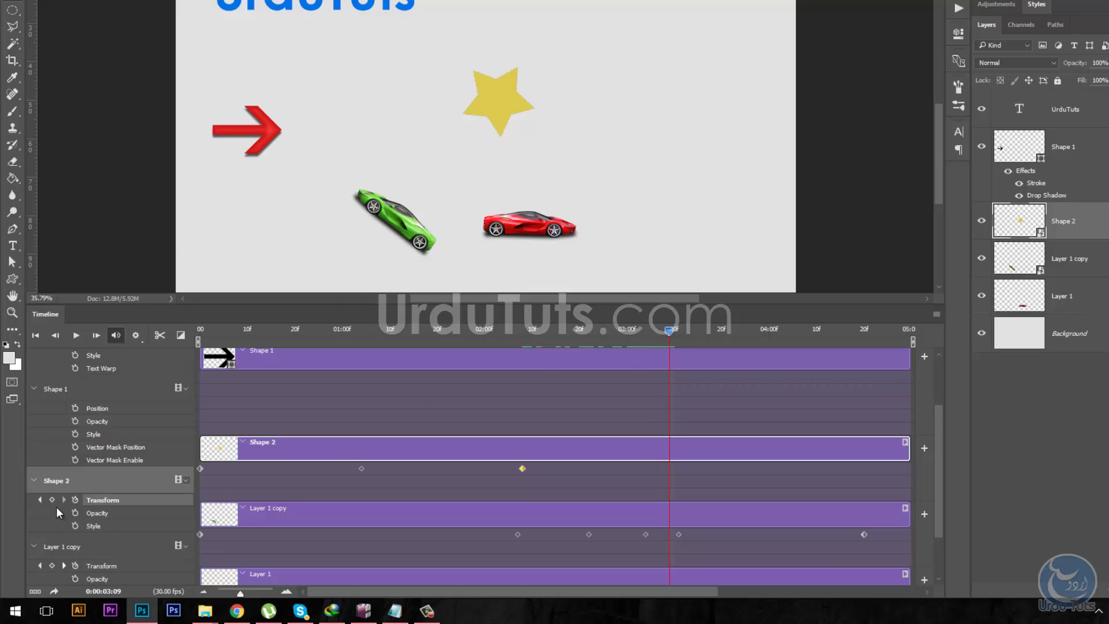
{"action": "key", "text": "ctrl+t"}
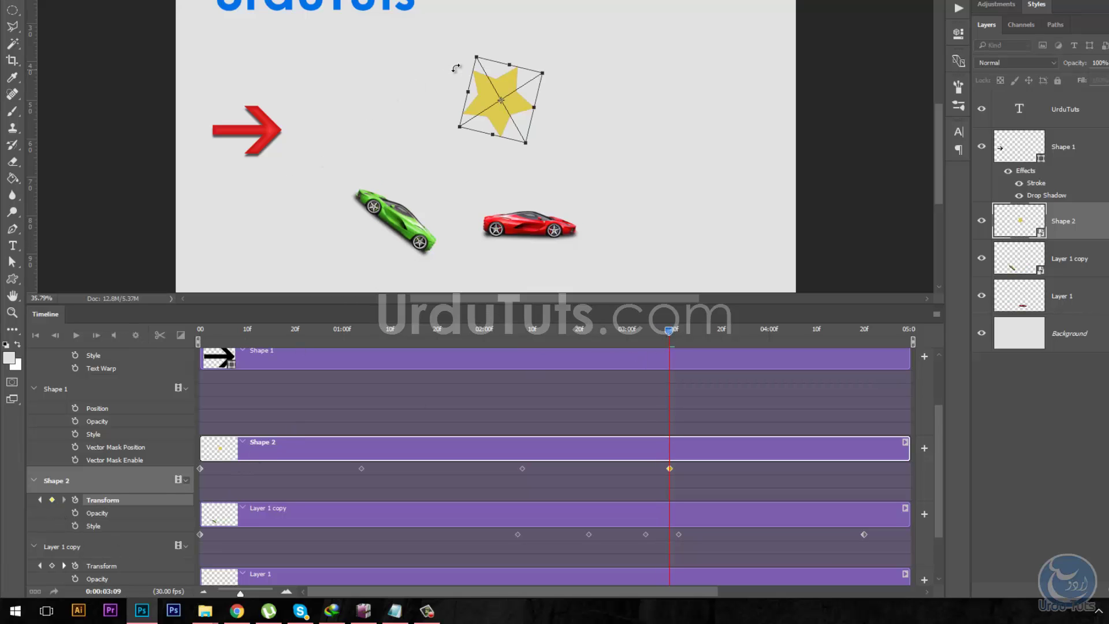
{"action": "left_click_drag", "start_coordinate": [472, 55], "coordinate": [488, 77]}
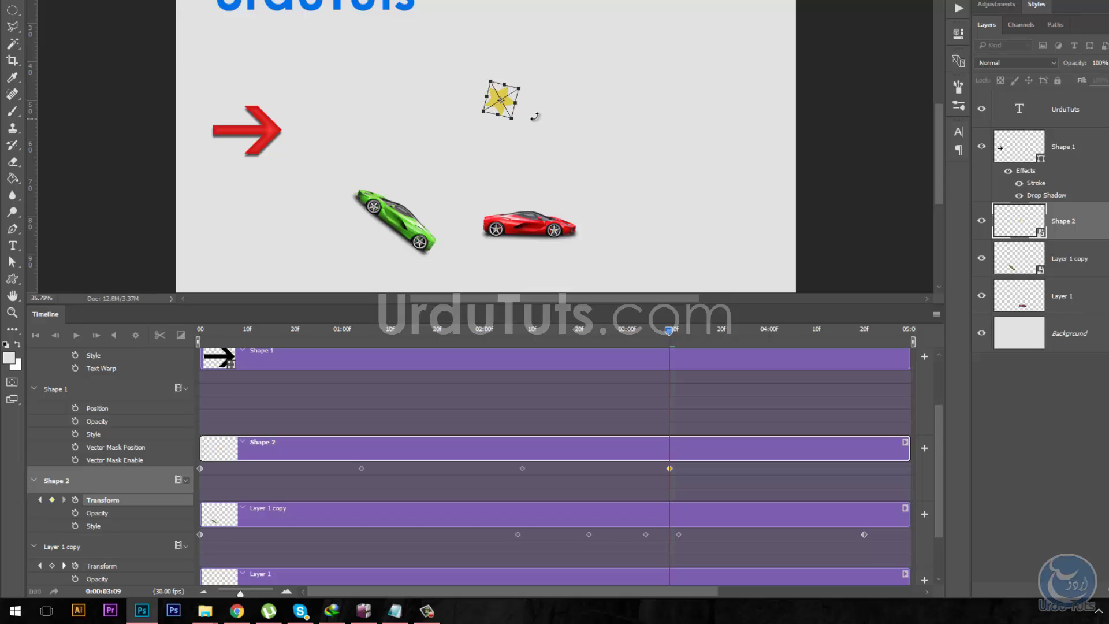
{"action": "left_click_drag", "start_coordinate": [531, 116], "coordinate": [509, 66]}
{"action": "key", "text": "Return"}
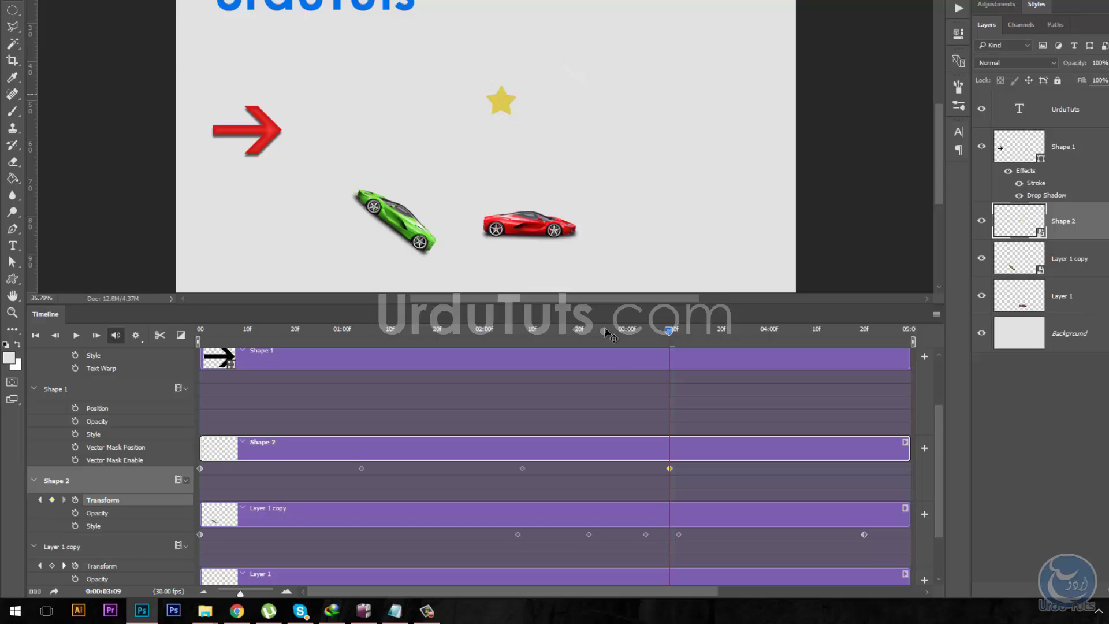
Play the animation twice from the beginning to check the star's scaling and rotation.
{"action": "left_click_drag", "start_coordinate": [668, 330], "coordinate": [356, 330]}
{"action": "key", "text": "Home"}
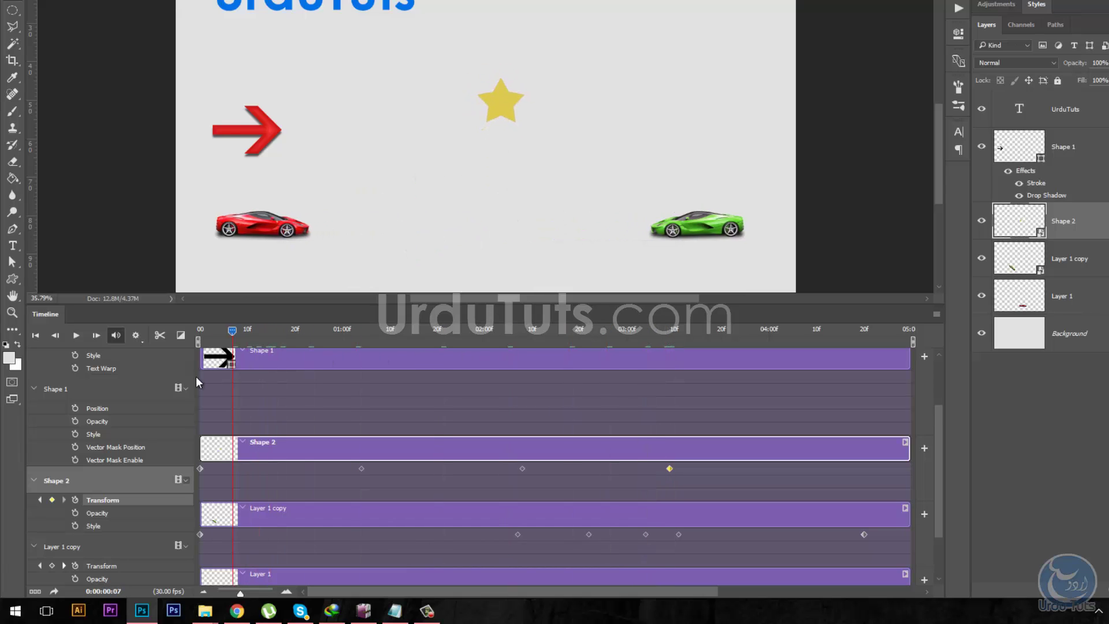
{"action": "left_click", "coordinate": [75, 336]}
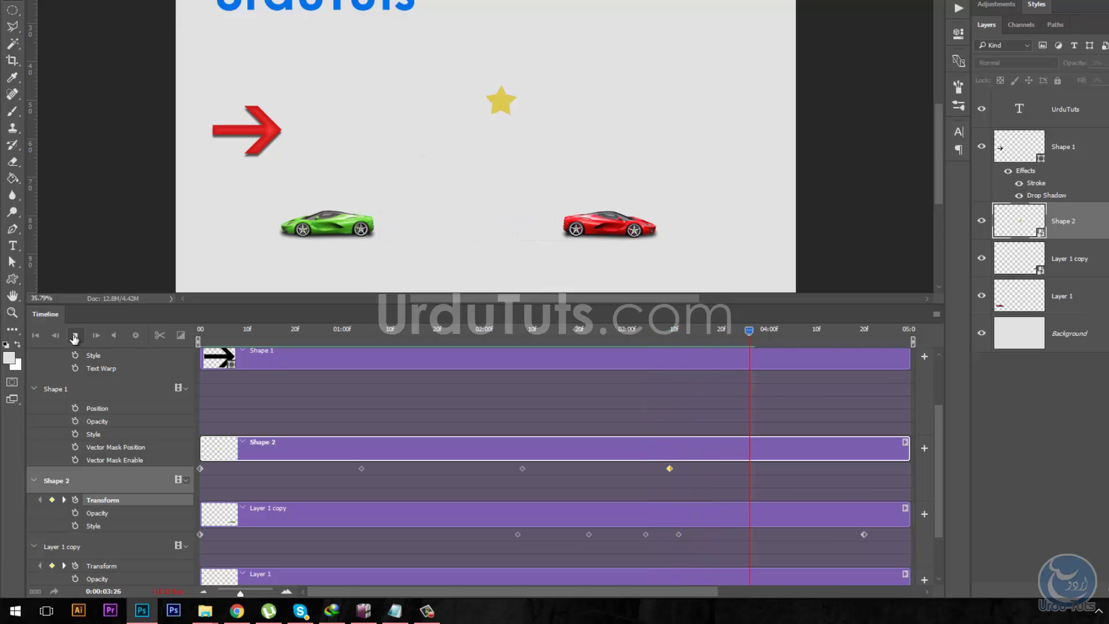
{"action": "left_click", "coordinate": [75, 336]}
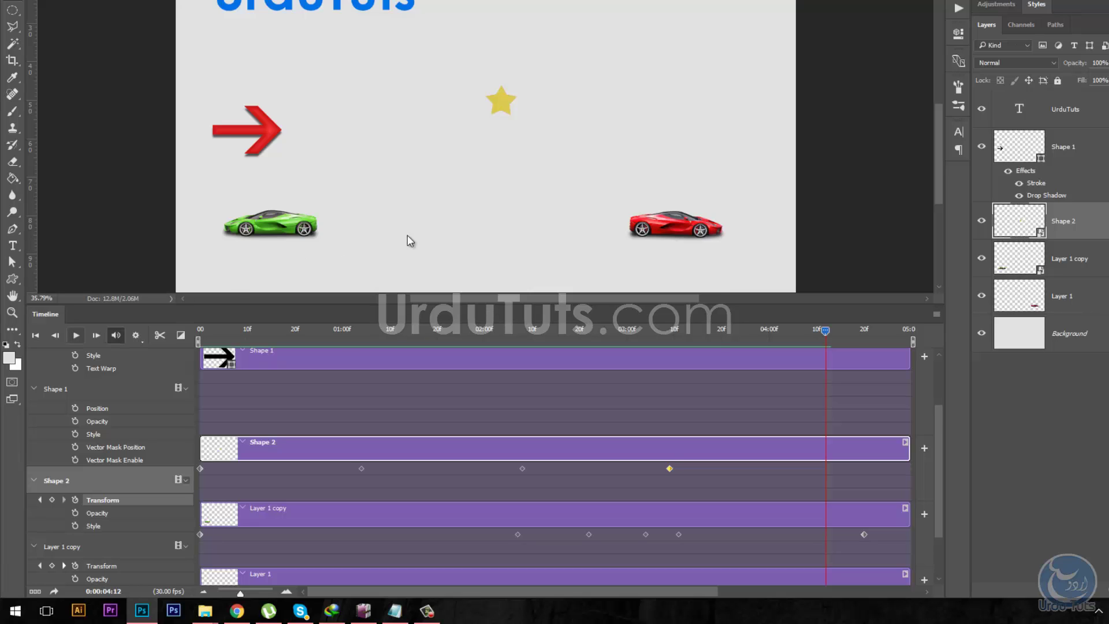
{"action": "left_click_drag", "start_coordinate": [826, 328], "coordinate": [191, 376]}
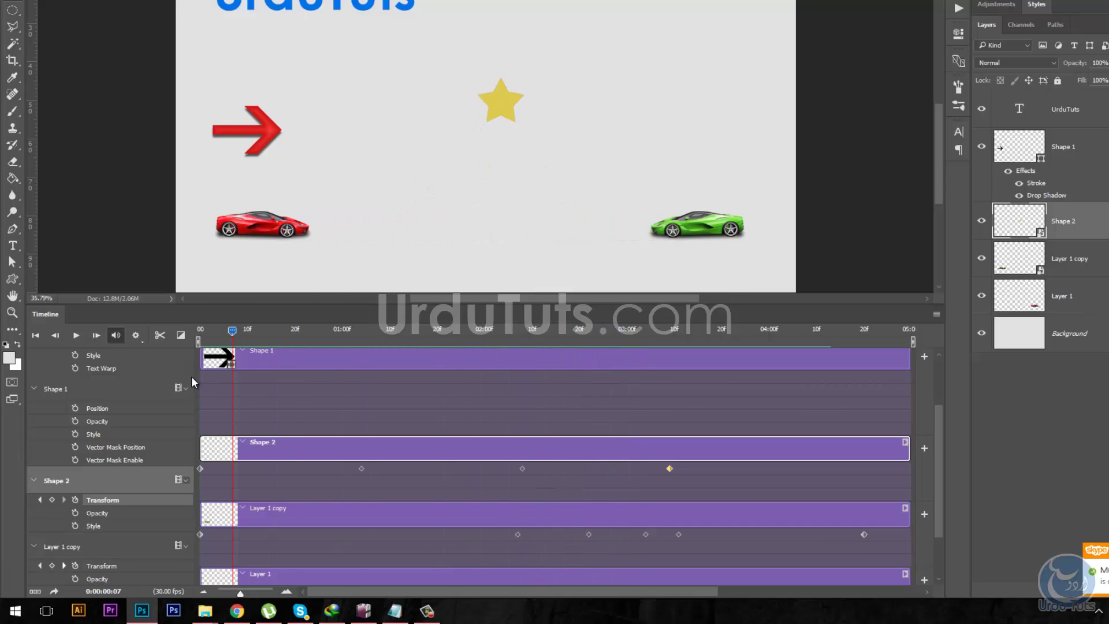
{"action": "left_click", "coordinate": [76, 335]}
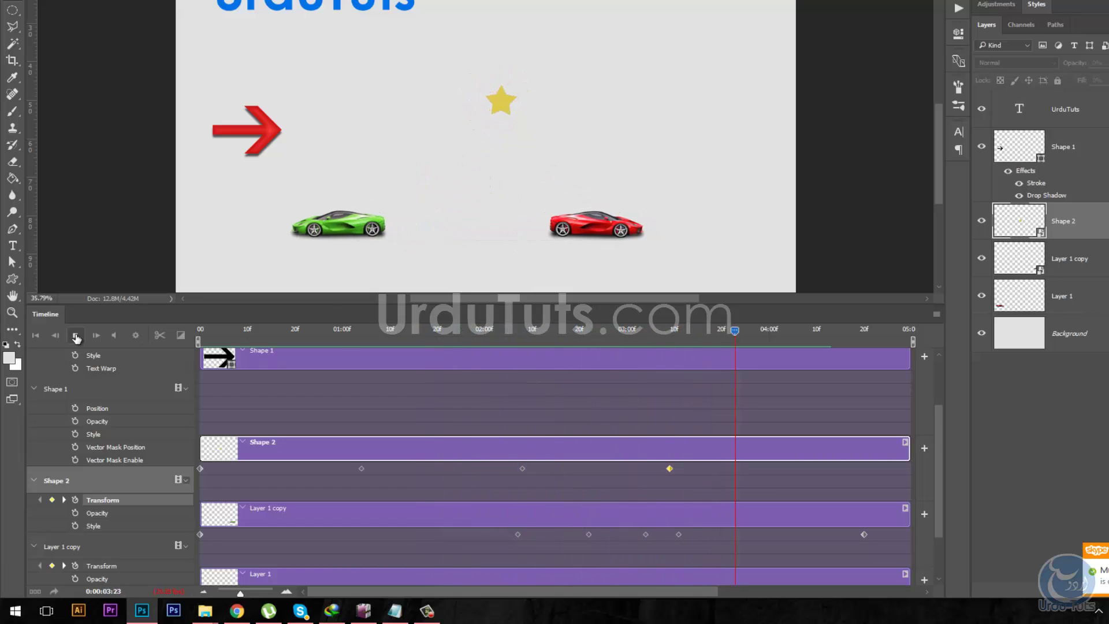
{"action": "left_click", "coordinate": [75, 335]}
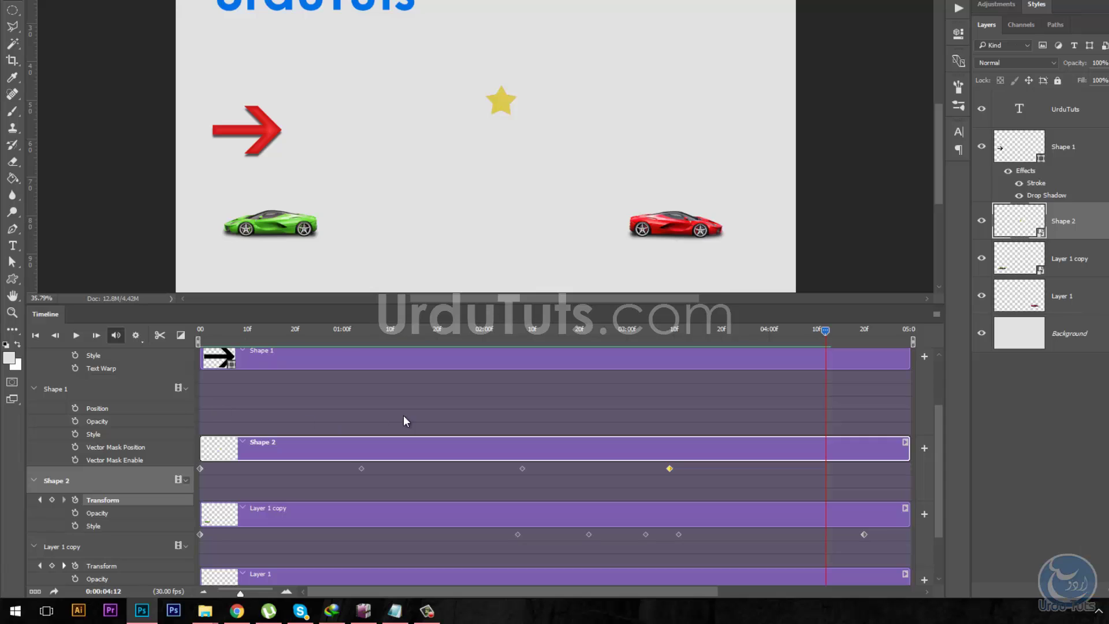
Select the Shape 1 arrow layer and enable Style keyframing for it at 0:00:00:00.
{"action": "scroll", "coordinate": [387, 370], "scroll_direction": "up", "scroll_amount": 2}
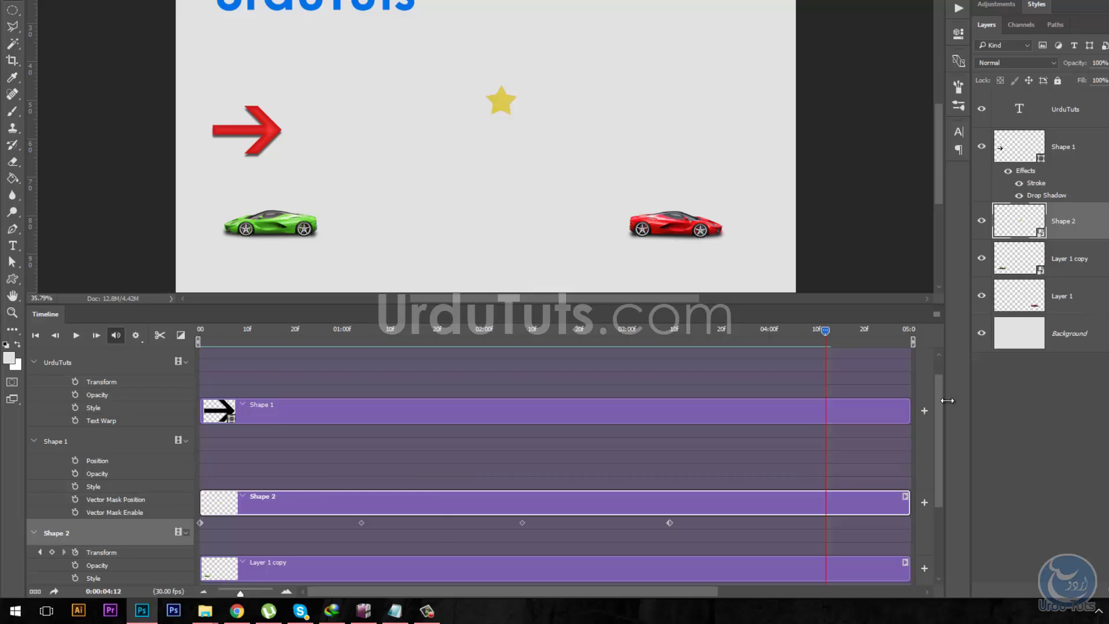
{"action": "left_click", "coordinate": [378, 408]}
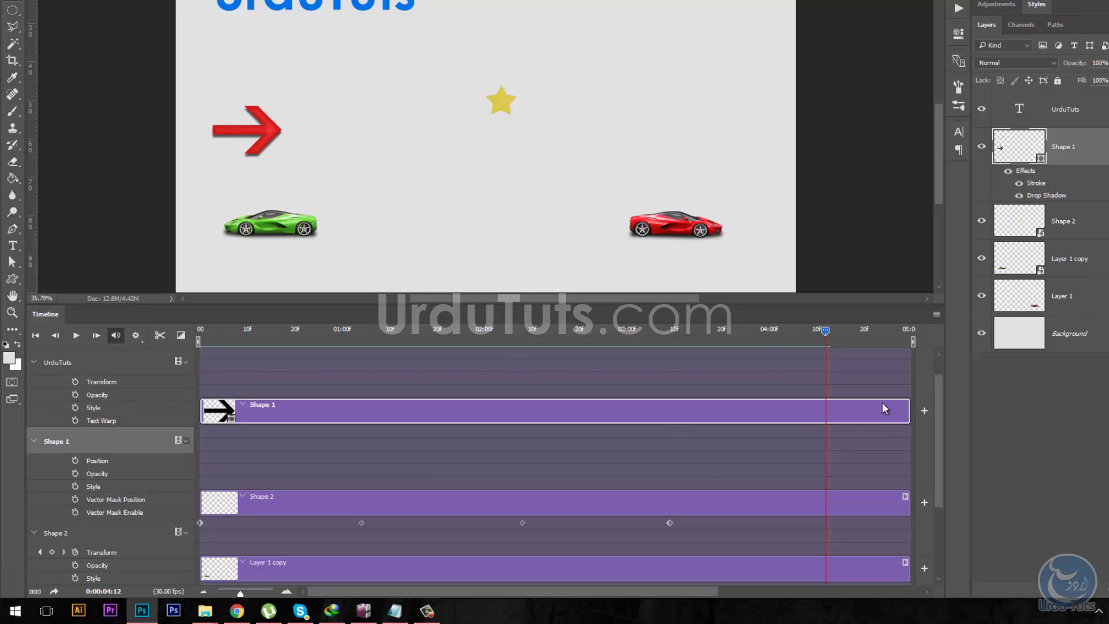
{"action": "left_click", "coordinate": [197, 346]}
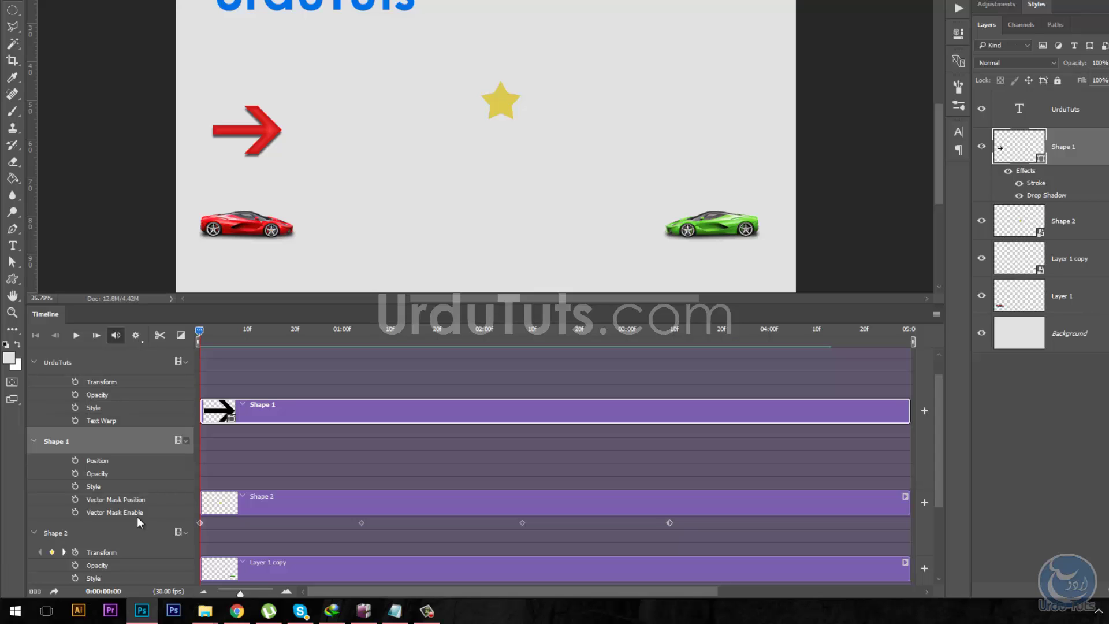
{"action": "left_click", "coordinate": [76, 487]}
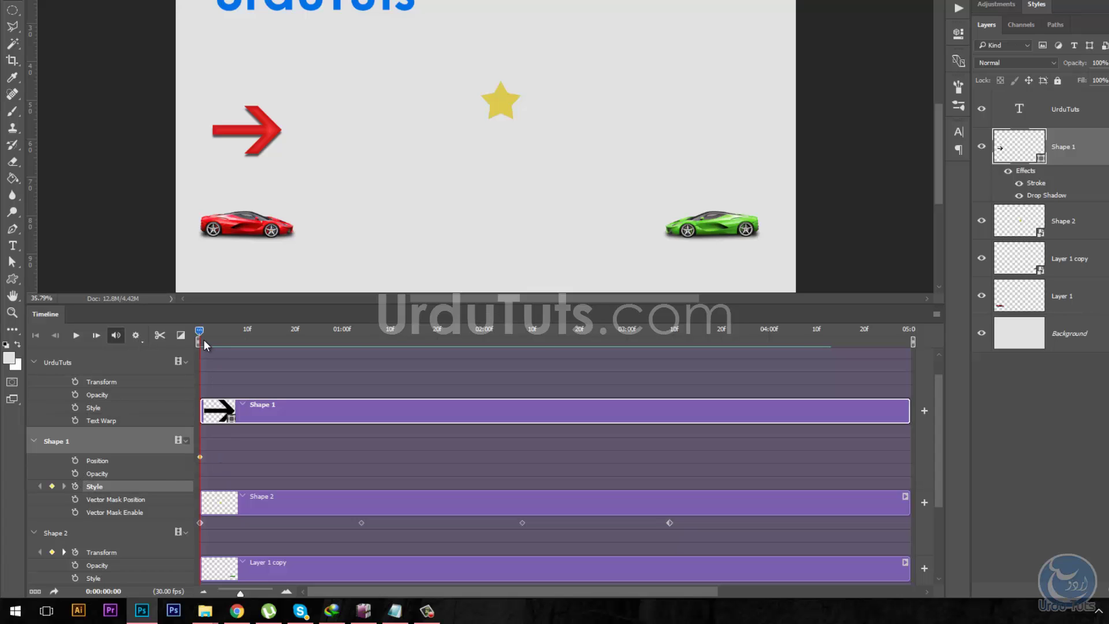
At 0:00:01:15, move the arrow across to the star and set its stroke gradient's starting colour stop to yellow-green b9c814.
{"action": "left_click_drag", "start_coordinate": [205, 330], "coordinate": [415, 344]}
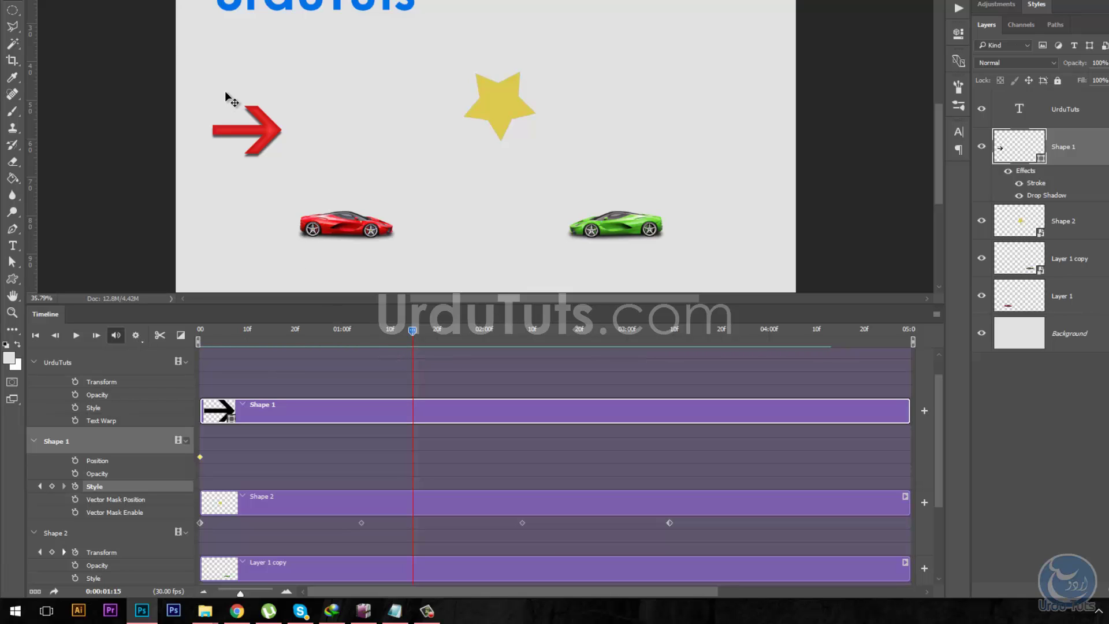
{"action": "left_click_drag", "start_coordinate": [279, 135], "coordinate": [454, 143]}
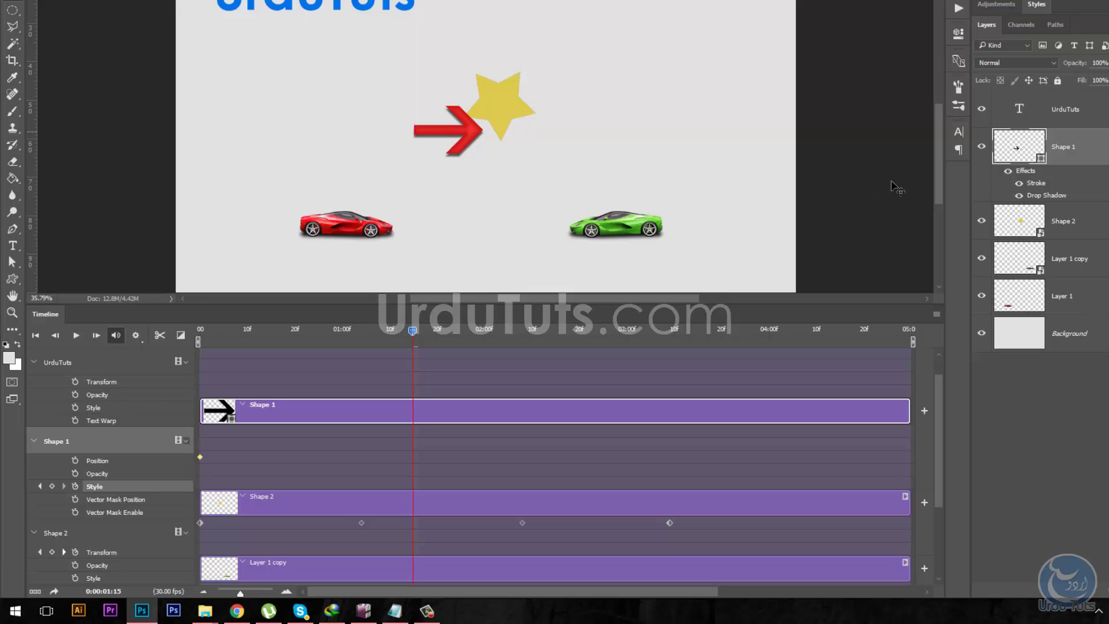
{"action": "double_click", "coordinate": [1037, 185]}
{"action": "left_click", "coordinate": [911, 254]}
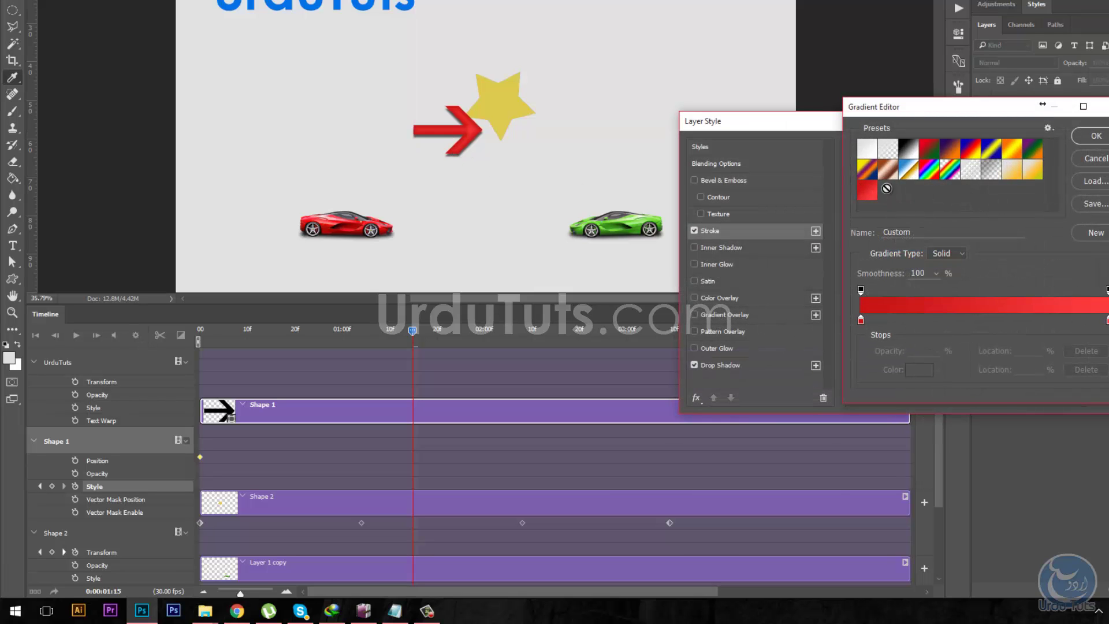
{"action": "left_click", "coordinate": [860, 320]}
{"action": "left_click", "coordinate": [918, 370]}
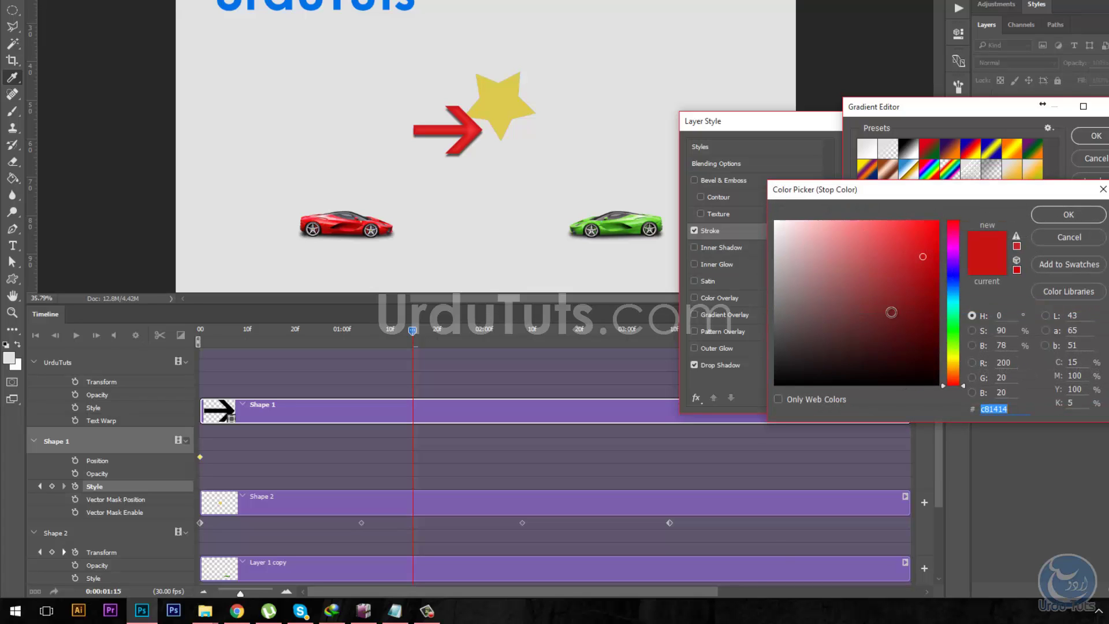
{"action": "left_click", "coordinate": [957, 356]}
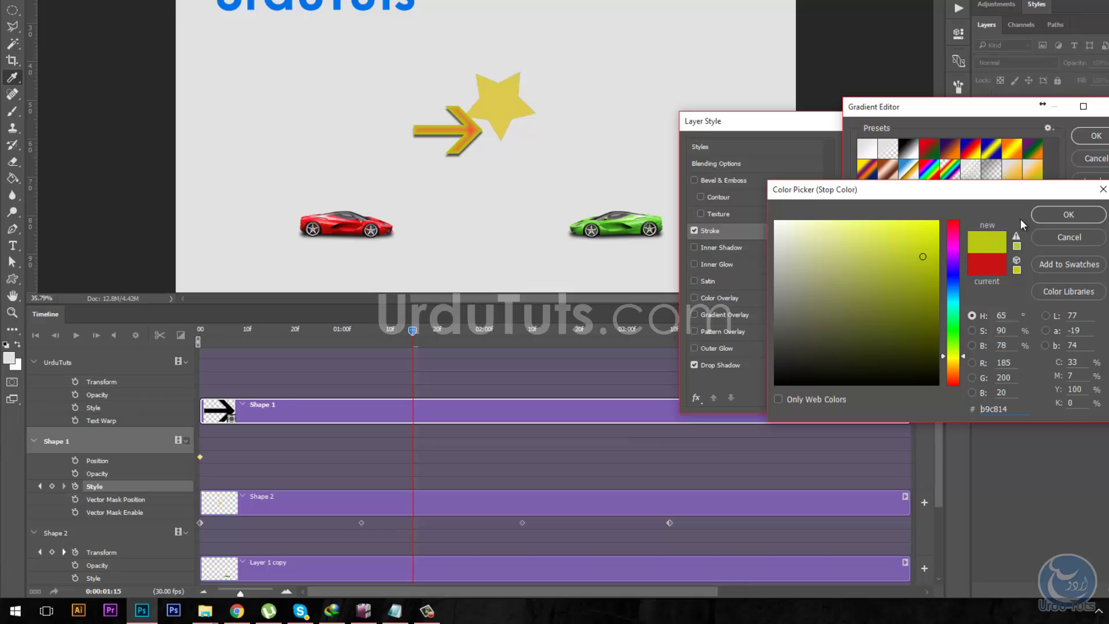
{"action": "left_click", "coordinate": [1069, 214]}
Set the arrow stroke gradient's end colour stop to dark olive green and apply the layer style.
{"action": "left_click", "coordinate": [1108, 321]}
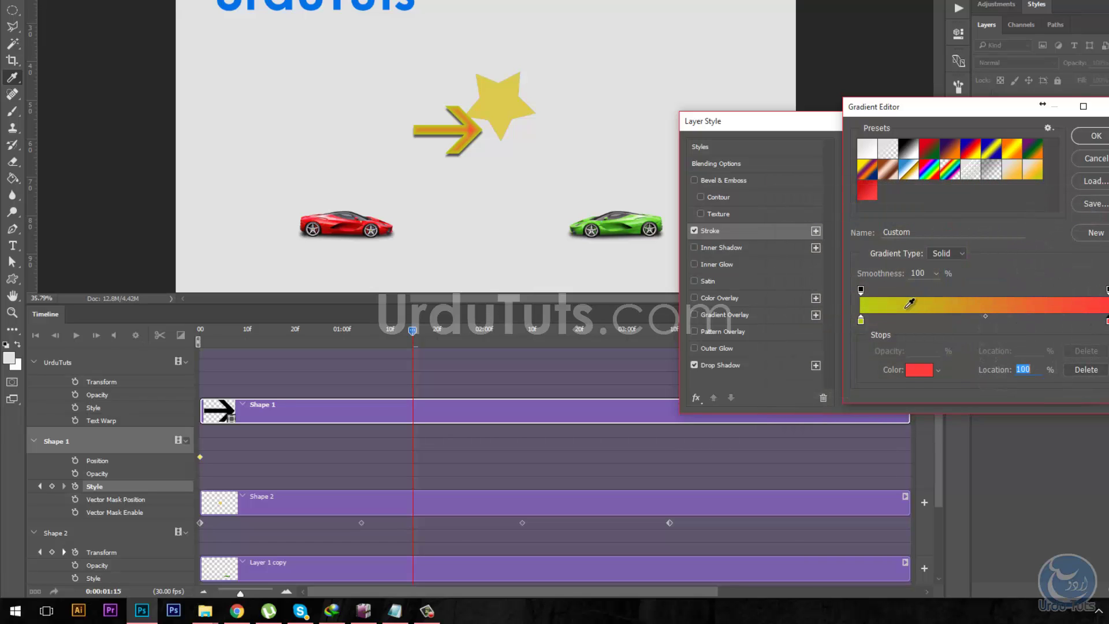
{"action": "left_click", "coordinate": [873, 307]}
{"action": "left_click", "coordinate": [916, 370]}
{"action": "mouse_move", "coordinate": [912, 269]}
{"action": "left_mouse_down"}
{"action": "mouse_move", "coordinate": [910, 242]}
{"action": "mouse_move", "coordinate": [878, 235]}
{"action": "mouse_move", "coordinate": [864, 250]}
{"action": "mouse_move", "coordinate": [928, 313]}
{"action": "left_mouse_up"}
{"action": "left_click", "coordinate": [1069, 214]}
{"action": "left_click", "coordinate": [1096, 136]}
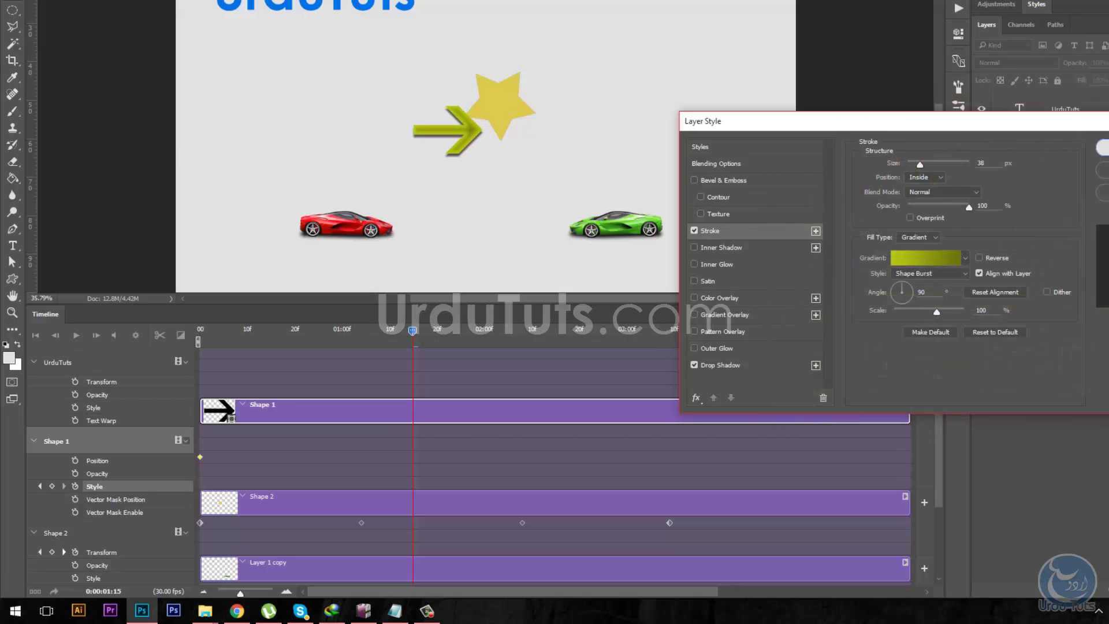
{"action": "left_click", "coordinate": [1008, 140]}
At 0:00:03:00, add a Style keyframe for Shape 1 and move the arrow close to the canvas's right edge.
{"action": "left_click_drag", "start_coordinate": [416, 335], "coordinate": [628, 346]}
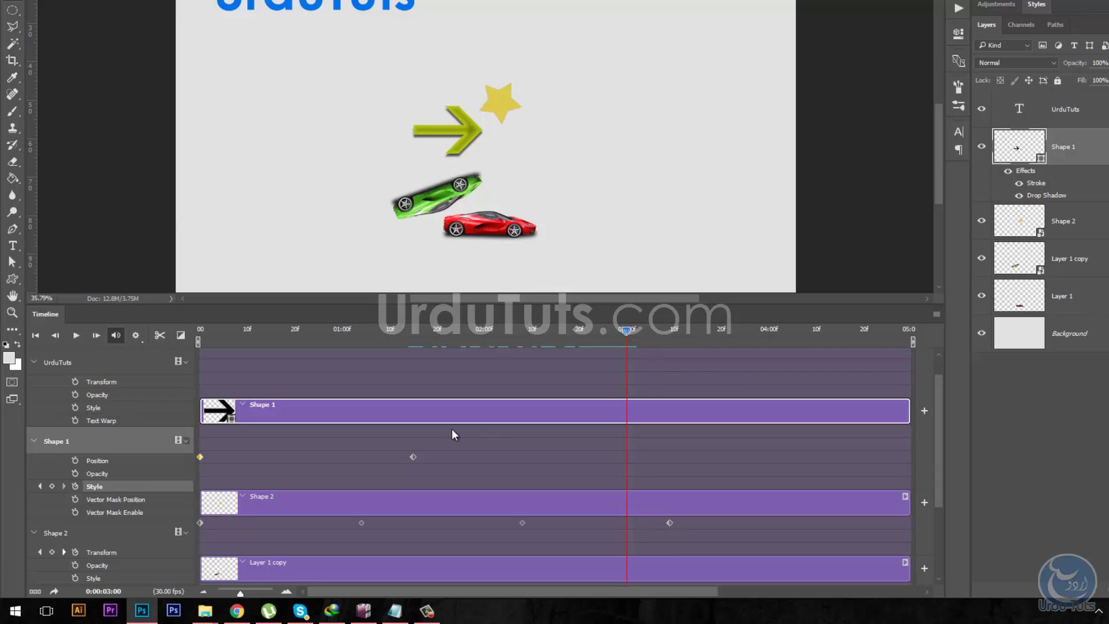
{"action": "left_click", "coordinate": [51, 486]}
{"action": "left_click_drag", "start_coordinate": [460, 128], "coordinate": [725, 129]}
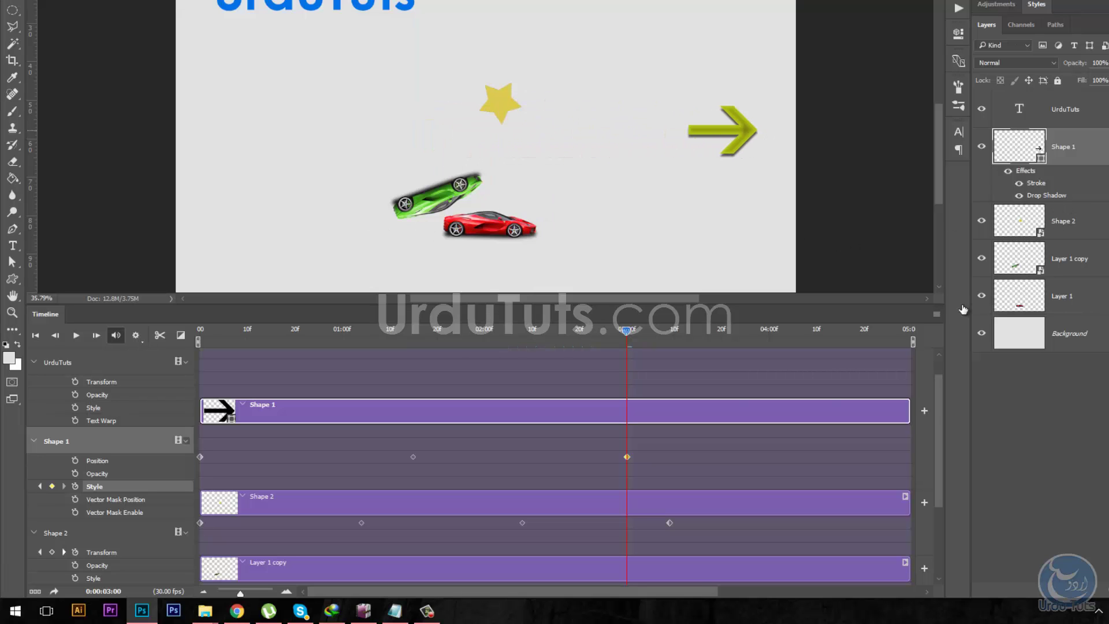
Change the arrow's stroke gradient to the saved red preset and apply the layer style.
{"action": "double_click", "coordinate": [1048, 195]}
{"action": "left_click", "coordinate": [715, 234]}
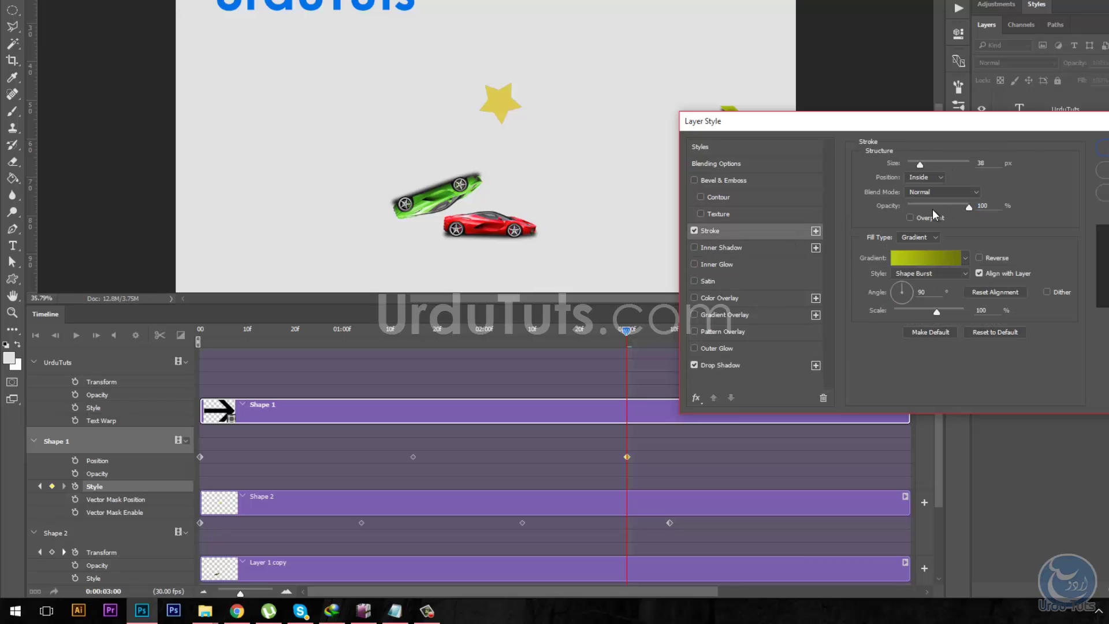
{"action": "left_click", "coordinate": [927, 260]}
{"action": "left_click", "coordinate": [868, 191]}
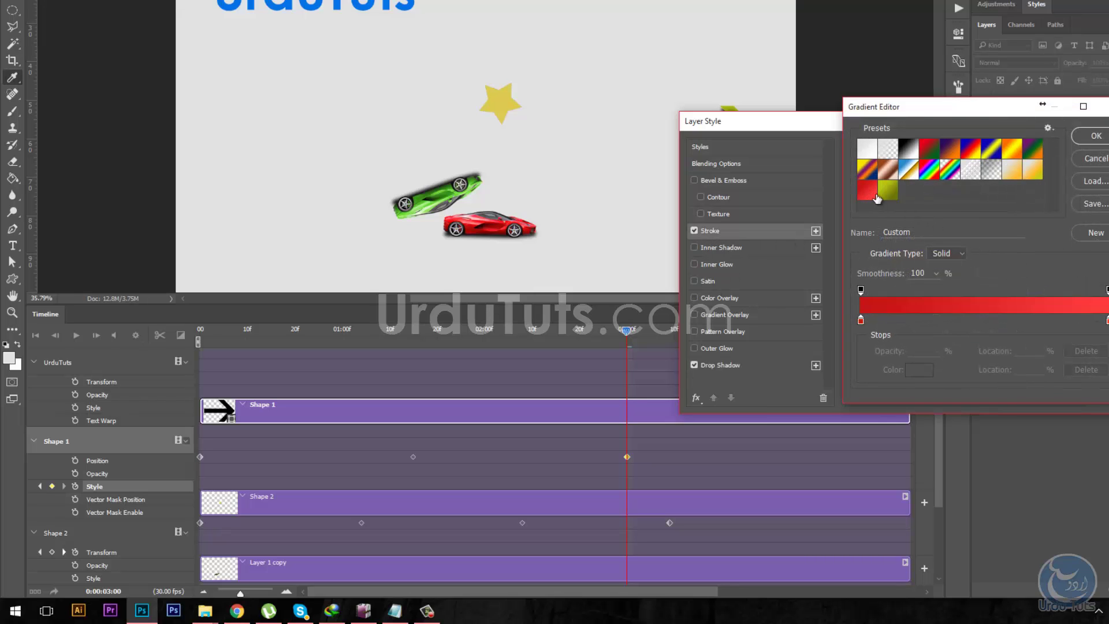
{"action": "left_click", "coordinate": [1095, 136]}
{"action": "key", "text": "Return"}
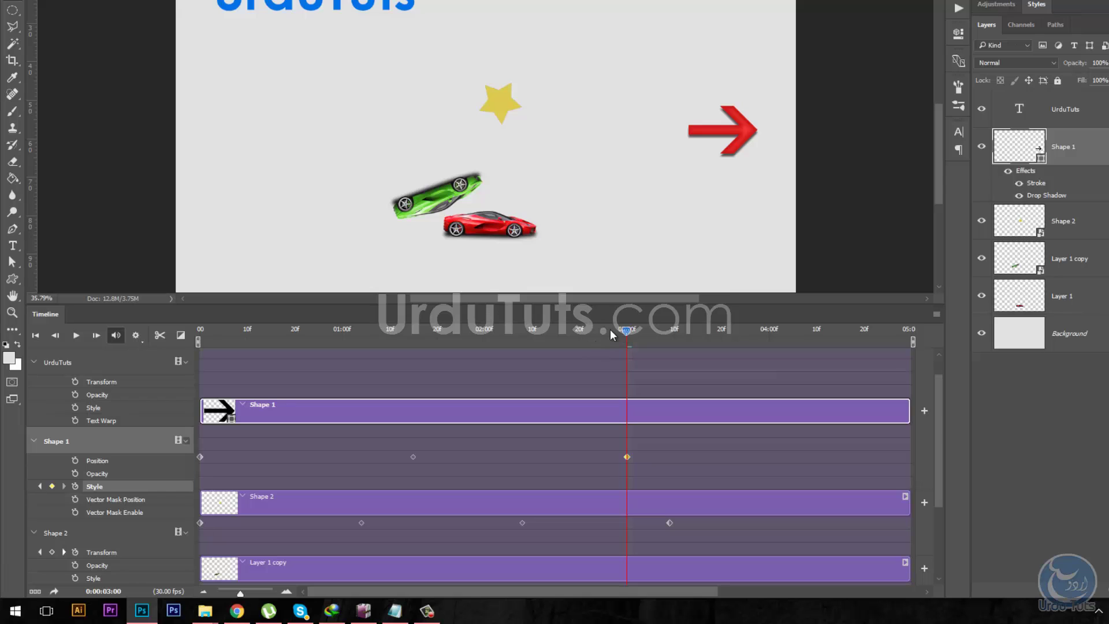
At 0:00:00:00, move the arrow back to the canvas's left edge and enable Vector Mask Position keyframing for Shape 1.
{"action": "left_click_drag", "start_coordinate": [609, 329], "coordinate": [182, 347]}
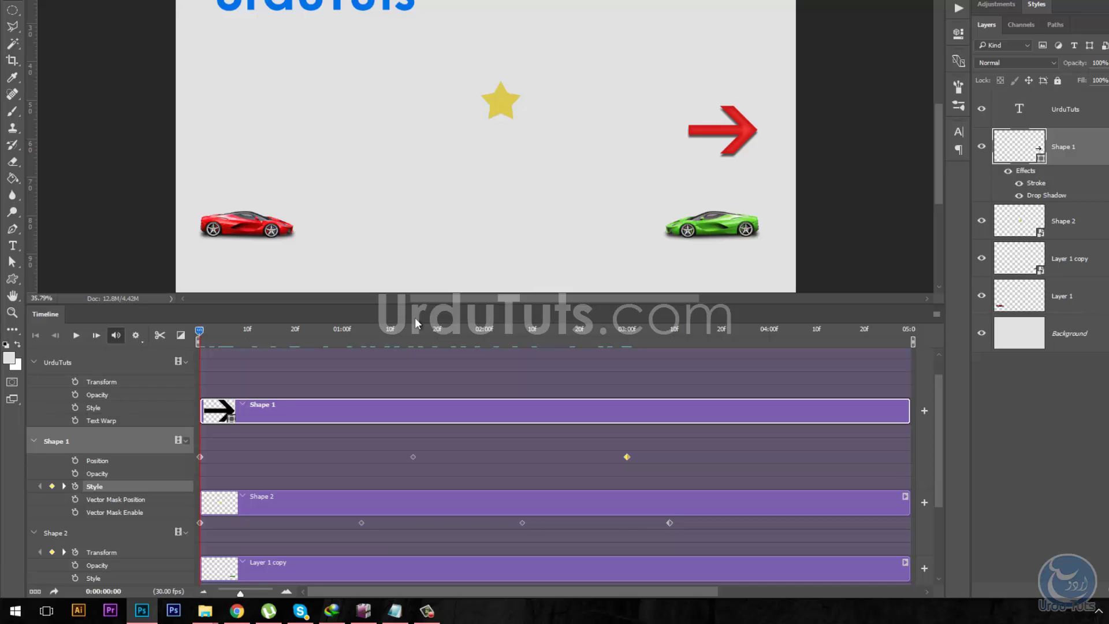
{"action": "left_click_drag", "start_coordinate": [736, 130], "coordinate": [259, 156]}
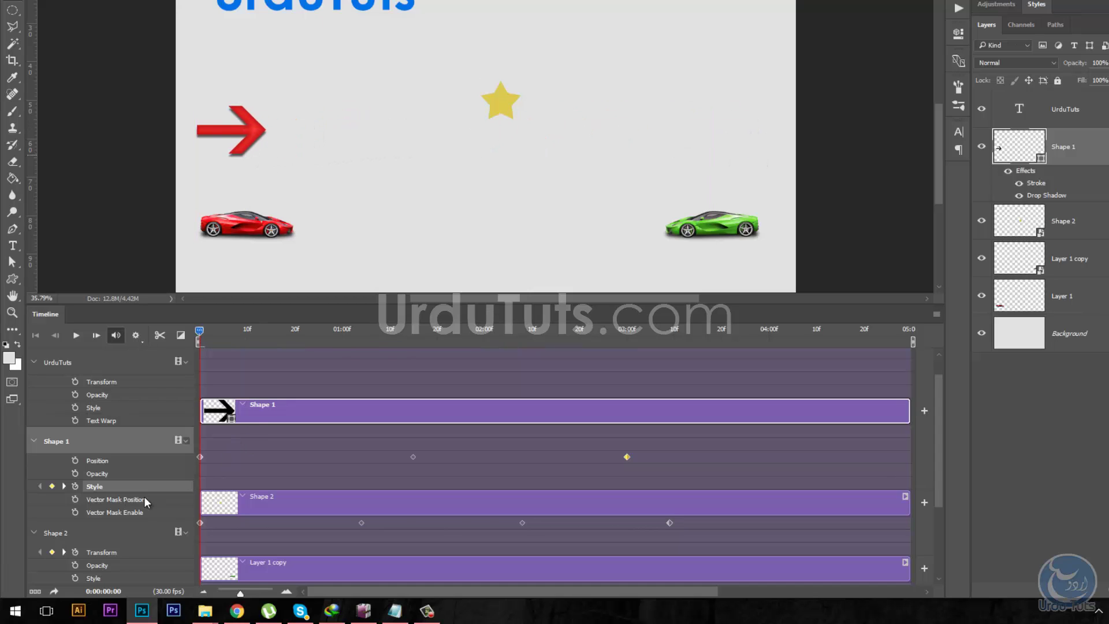
{"action": "left_click", "coordinate": [75, 501]}
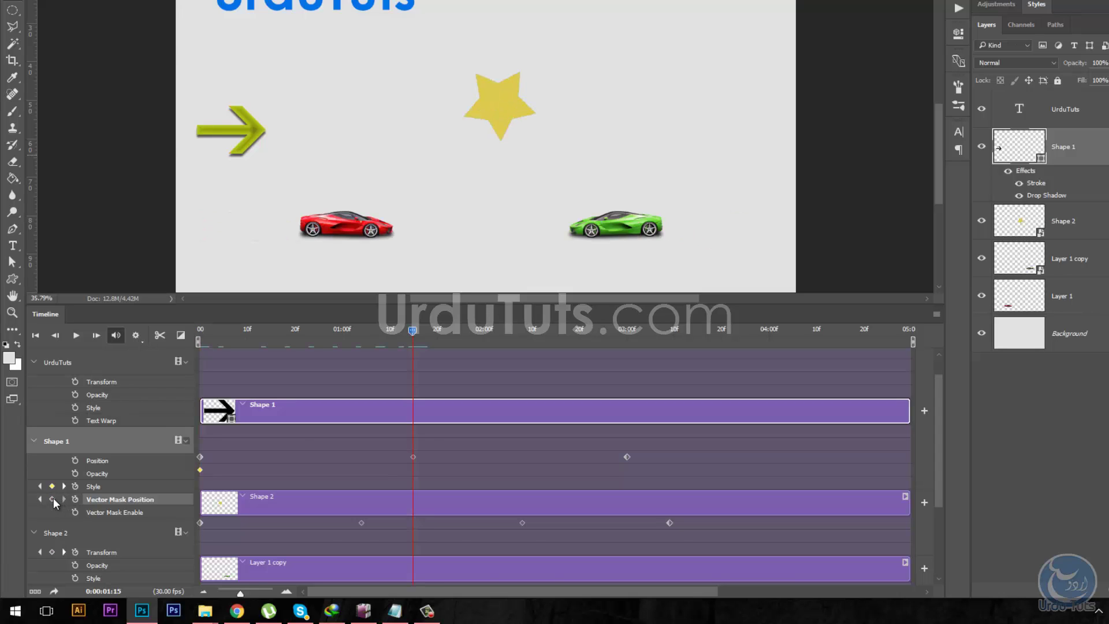
Add Vector Mask Position keyframes with the arrow at the star at 0:00:01:15 and near the canvas's right edge at 0:00:03:00.
{"action": "left_click", "coordinate": [53, 498]}
{"action": "left_click_drag", "start_coordinate": [236, 130], "coordinate": [452, 129]}
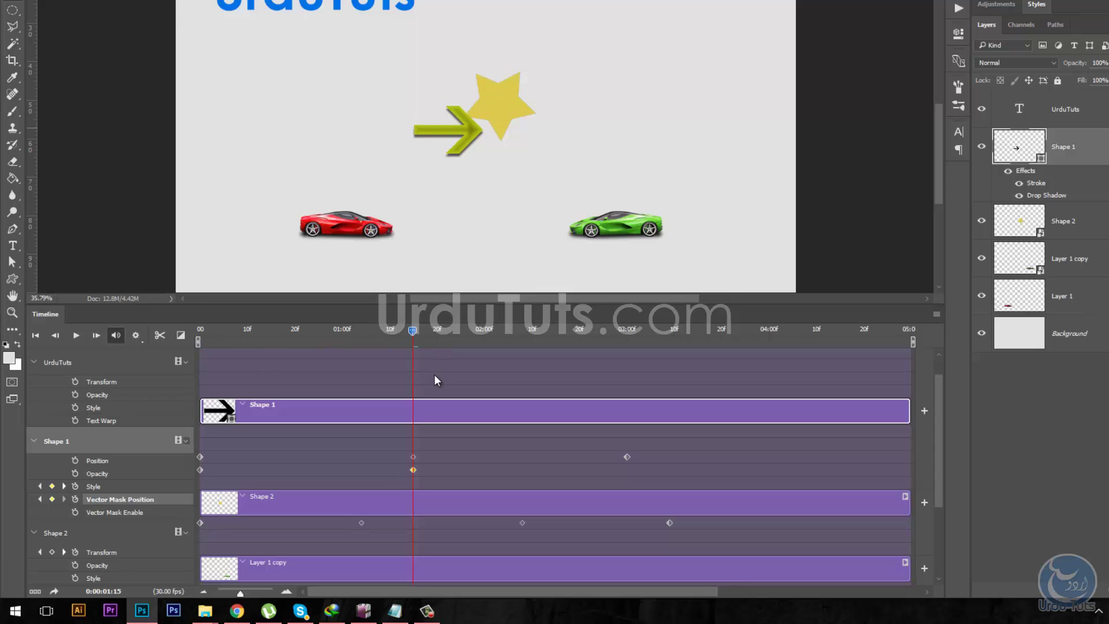
{"action": "left_click_drag", "start_coordinate": [413, 332], "coordinate": [619, 345]}
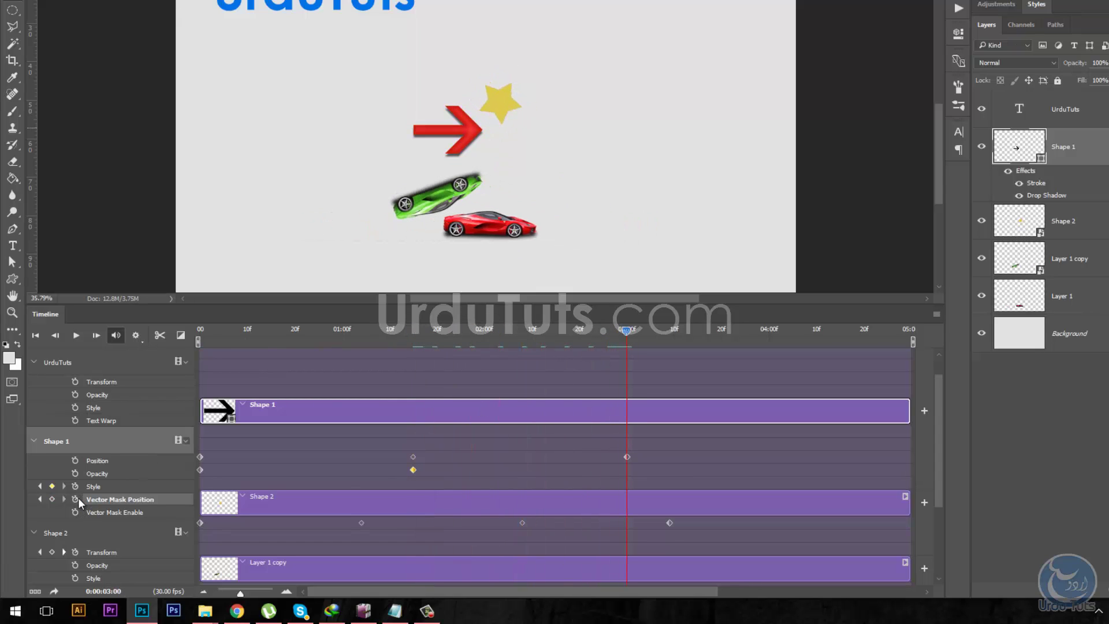
{"action": "left_click", "coordinate": [52, 499]}
{"action": "left_click_drag", "start_coordinate": [459, 131], "coordinate": [719, 130]}
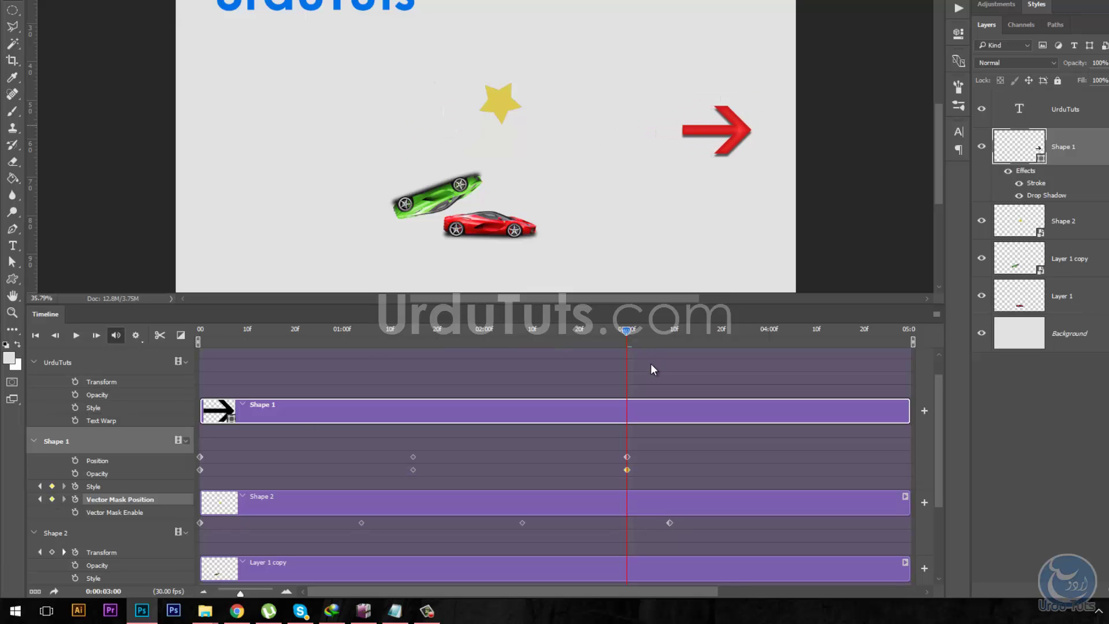
Play the animation from the beginning to check the arrow's movement and colour change.
{"action": "left_click_drag", "start_coordinate": [627, 338], "coordinate": [109, 361]}
{"action": "left_click", "coordinate": [76, 336]}
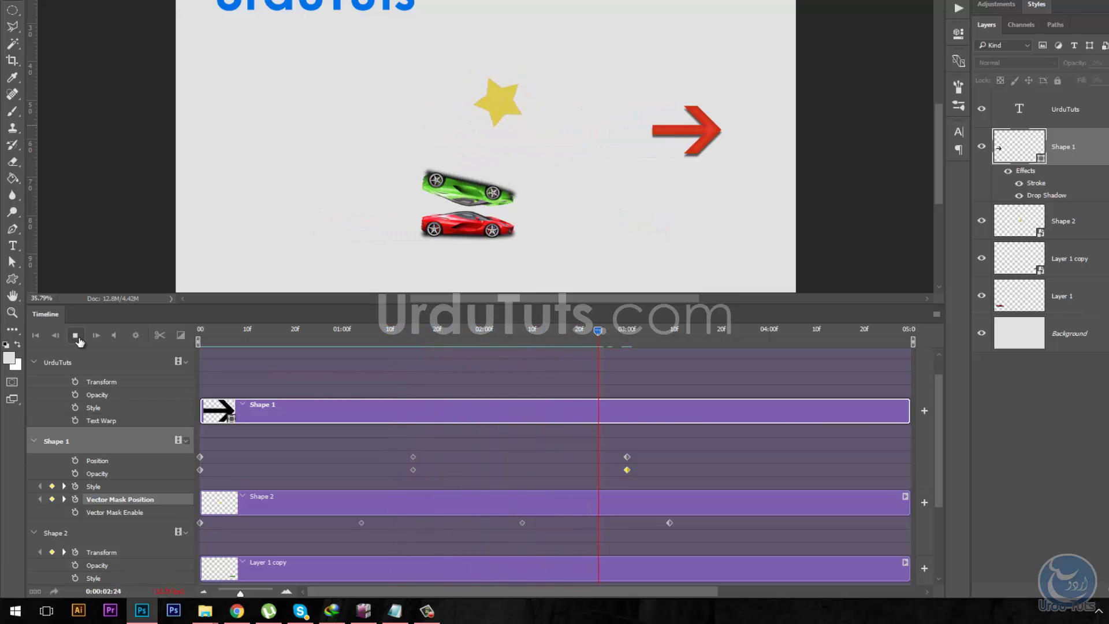
{"action": "left_click", "coordinate": [77, 337]}
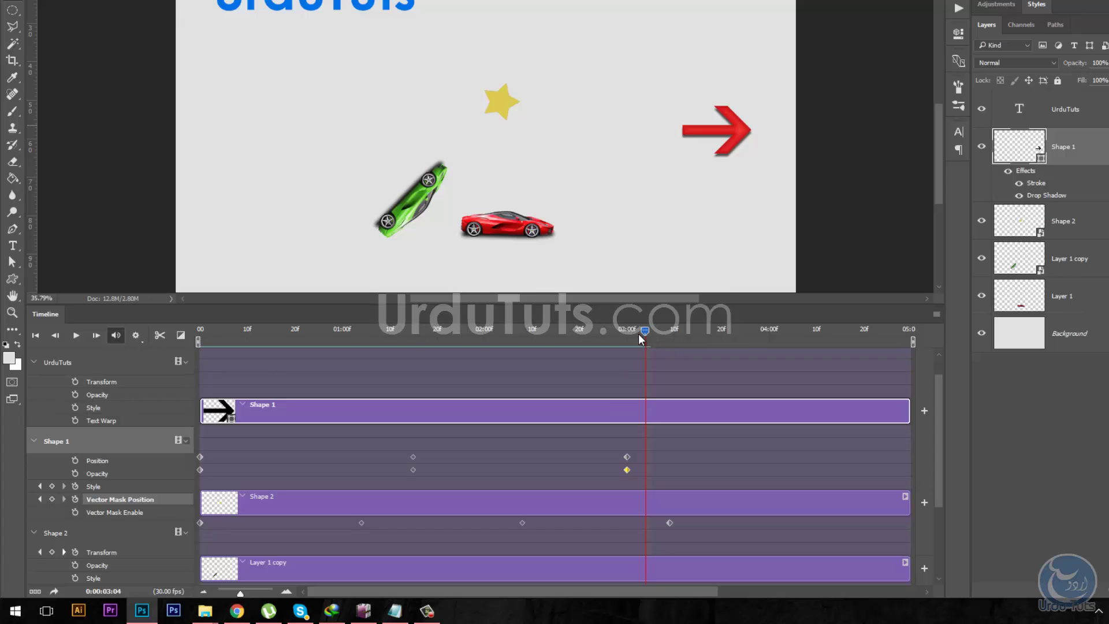
At the 0:00:01:15 Style keyframe, set the arrow's drop shadow distance to about 91 px and apply it.
{"action": "left_click_drag", "start_coordinate": [639, 334], "coordinate": [412, 350]}
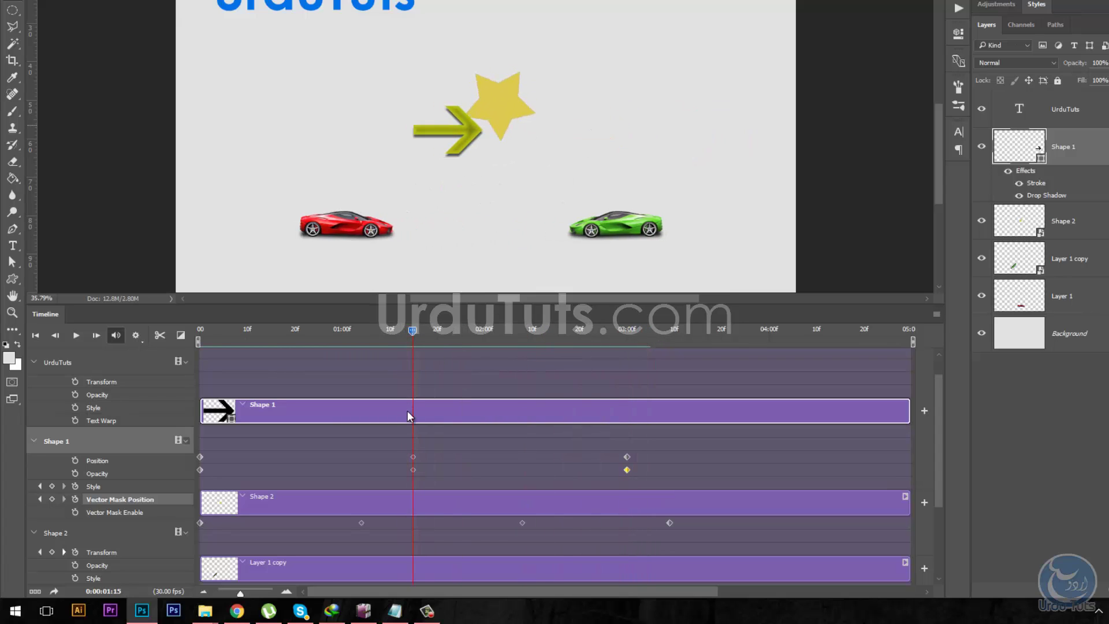
{"action": "left_click", "coordinate": [413, 457]}
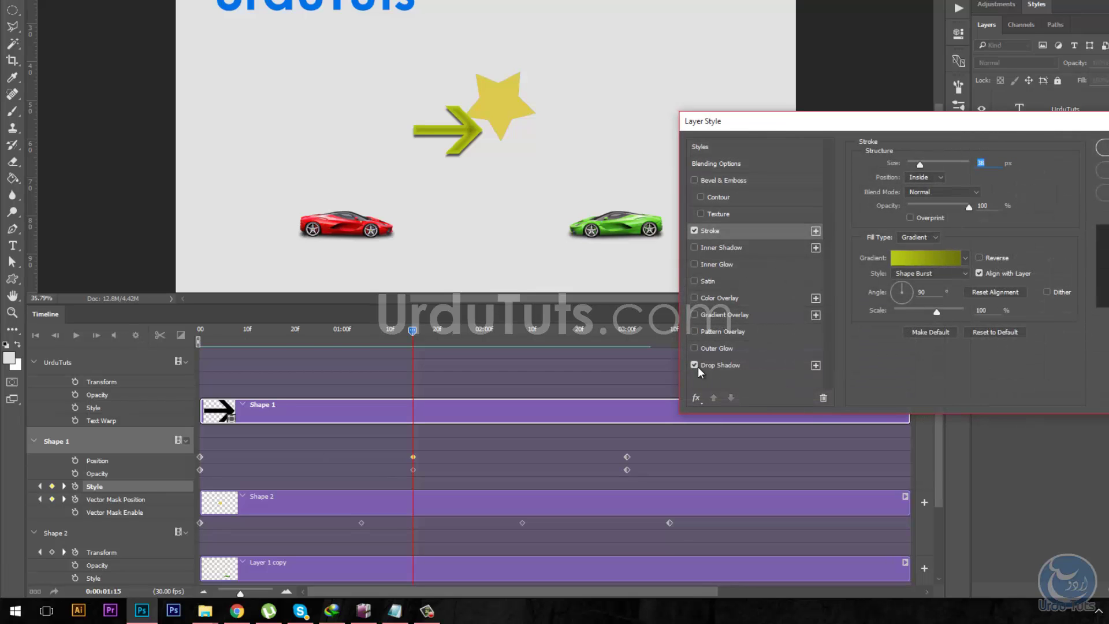
{"action": "left_click", "coordinate": [713, 365]}
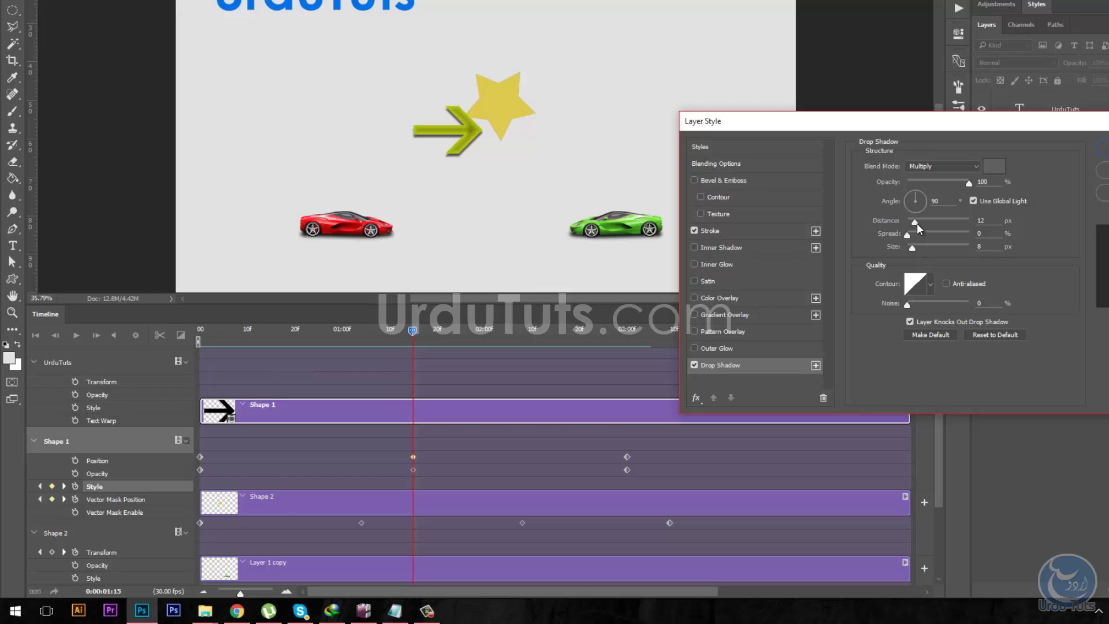
{"action": "left_click_drag", "start_coordinate": [916, 223], "coordinate": [951, 226]}
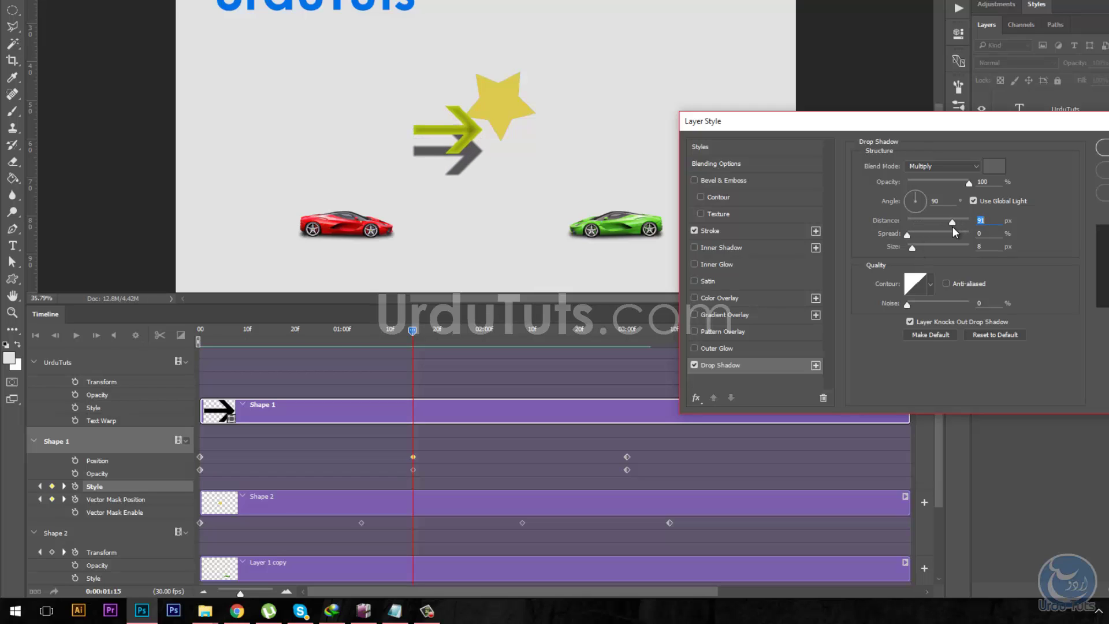
{"action": "left_click", "coordinate": [1101, 147]}
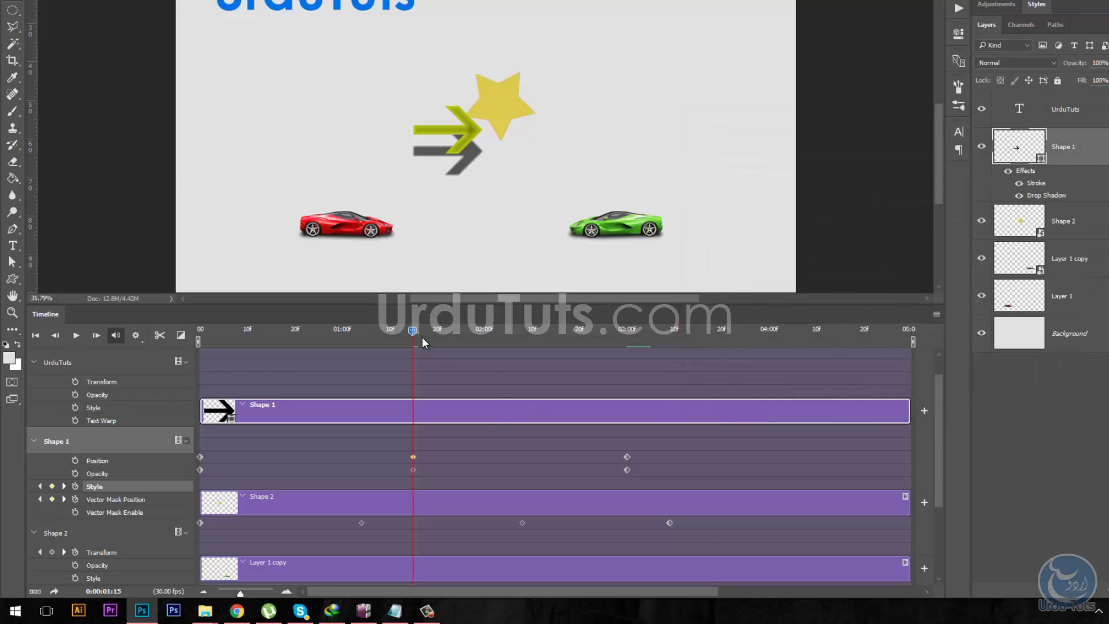
At the 0:00:03:00 Style keyframe, set the arrow's drop shadow distance to 299 px and size to 40 px.
{"action": "left_click_drag", "start_coordinate": [430, 337], "coordinate": [630, 362]}
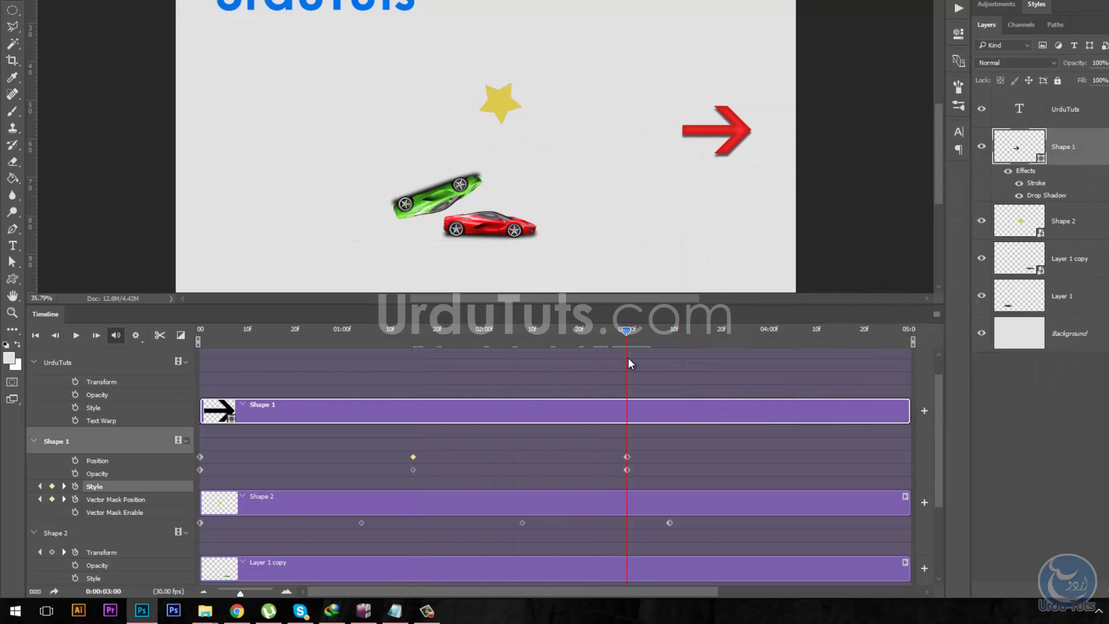
{"action": "left_click", "coordinate": [627, 457]}
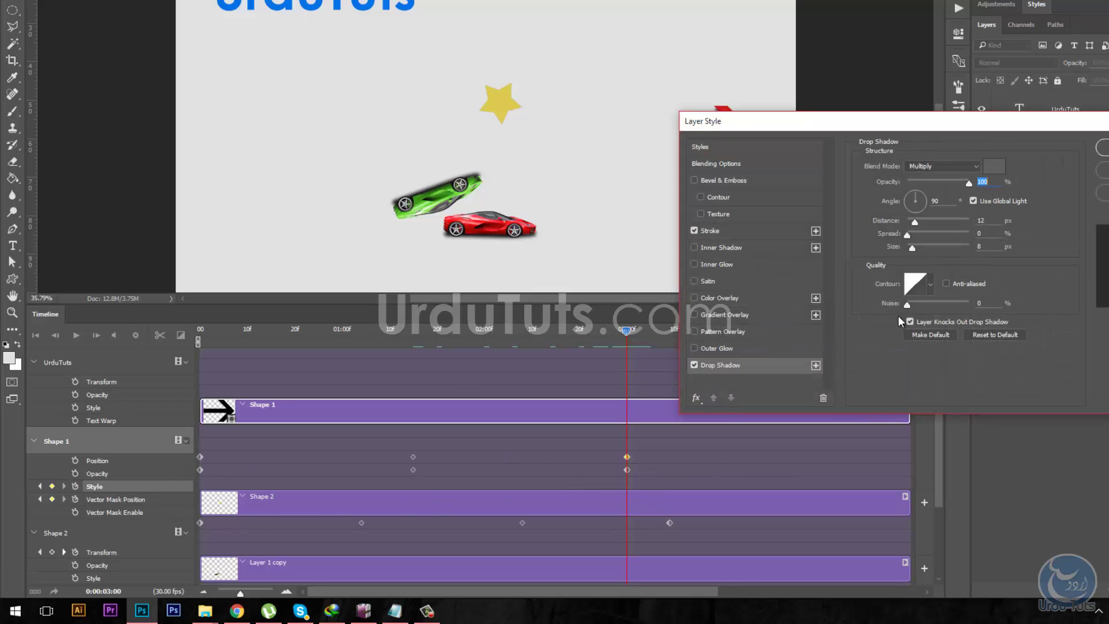
{"action": "left_click_drag", "start_coordinate": [859, 128], "coordinate": [912, 230]}
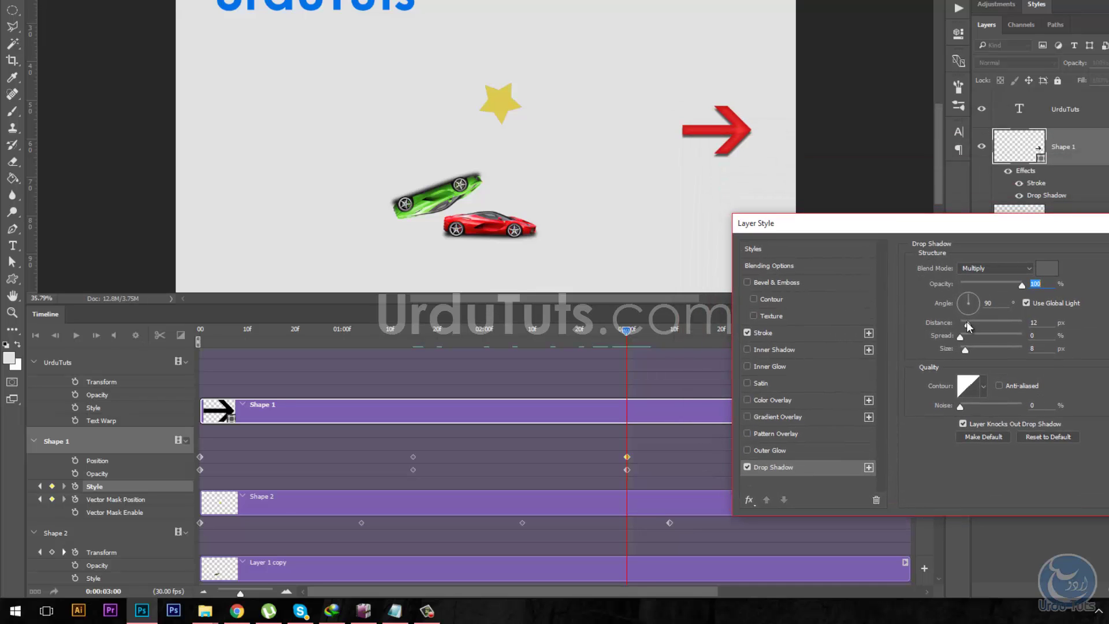
{"action": "left_click_drag", "start_coordinate": [968, 324], "coordinate": [1018, 334]}
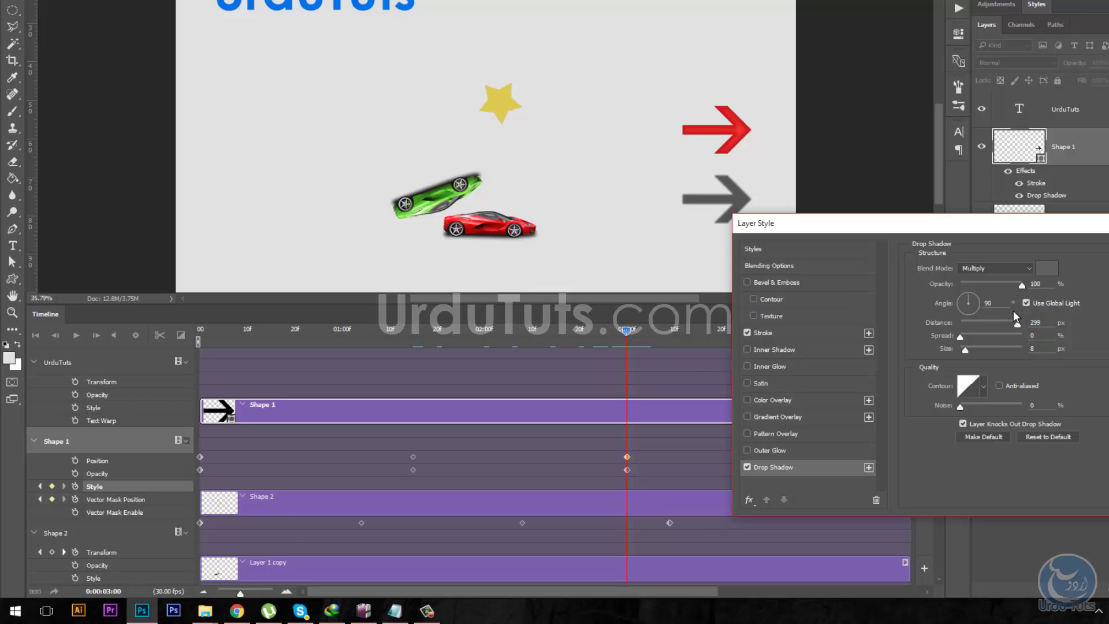
{"action": "left_click_drag", "start_coordinate": [959, 347], "coordinate": [974, 347]}
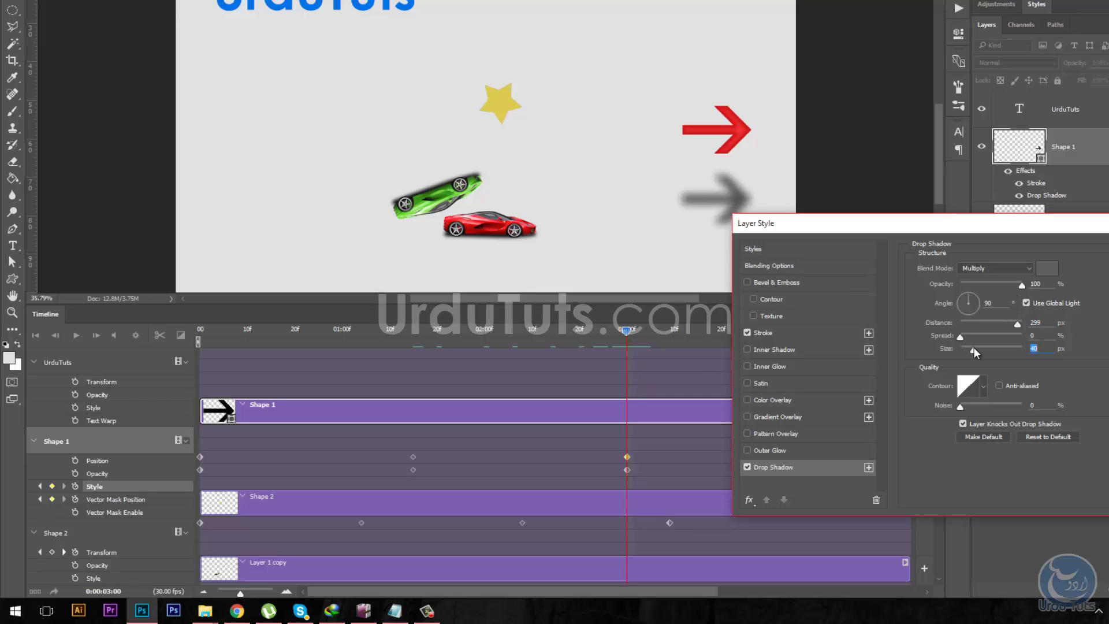
{"action": "key", "text": "Return"}
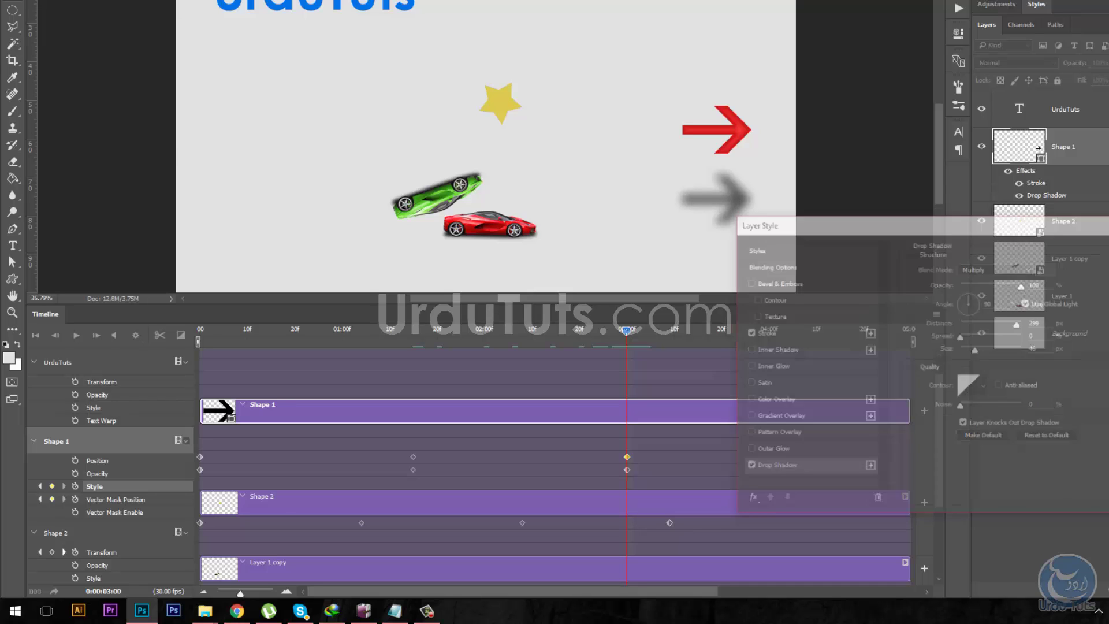
Play the animation from the beginning and scrub back through it to check the arrow's shadow and colour.
{"action": "left_click_drag", "start_coordinate": [625, 331], "coordinate": [137, 360]}
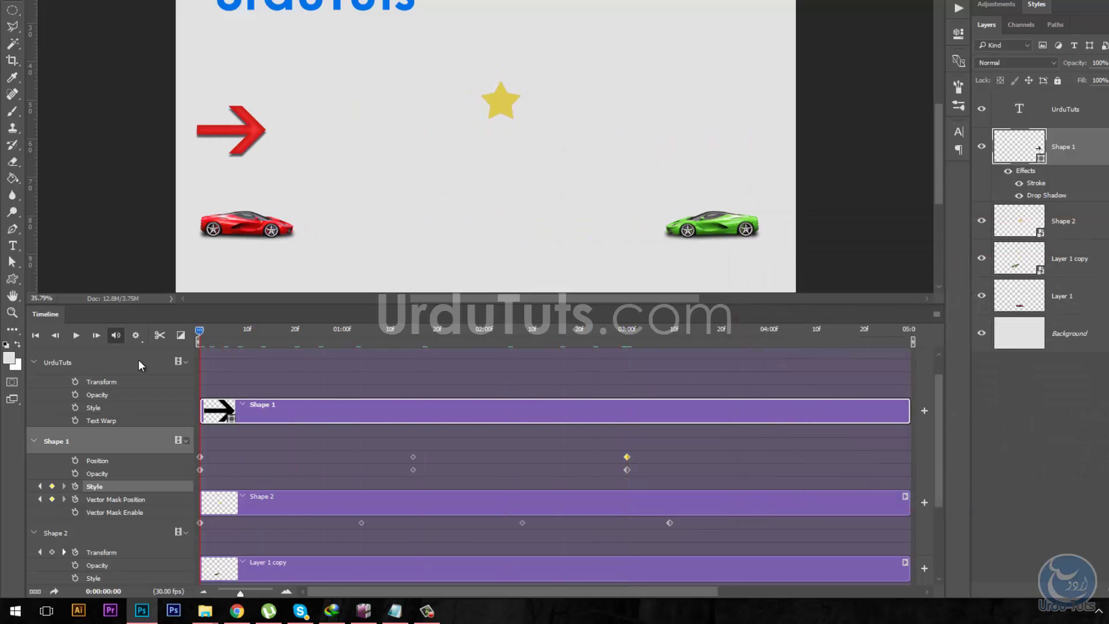
{"action": "left_click", "coordinate": [77, 335]}
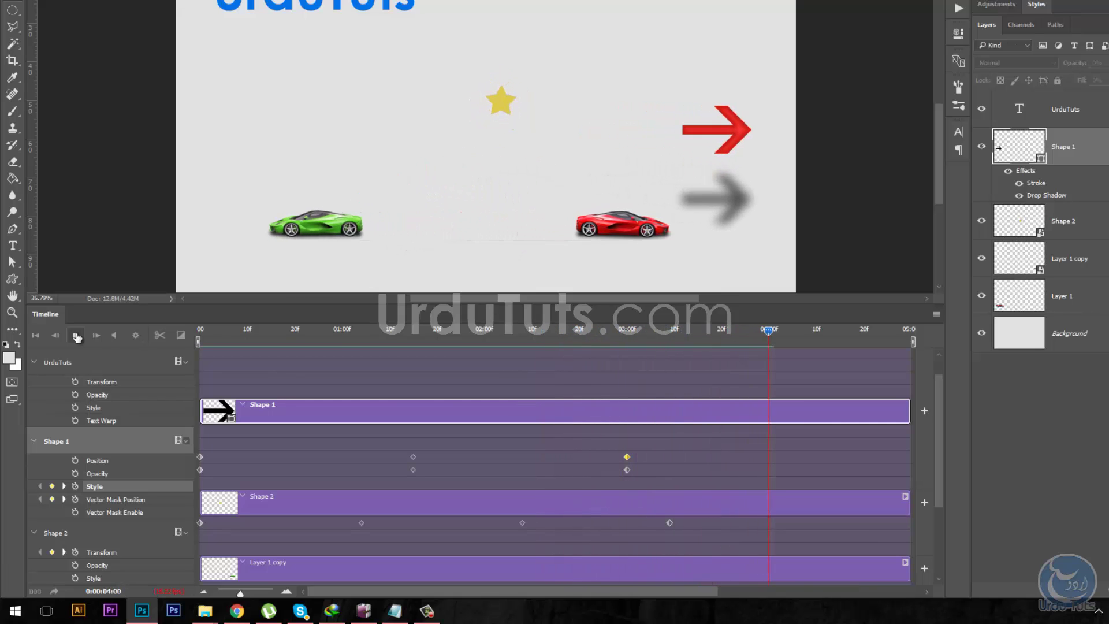
{"action": "key", "text": "space"}
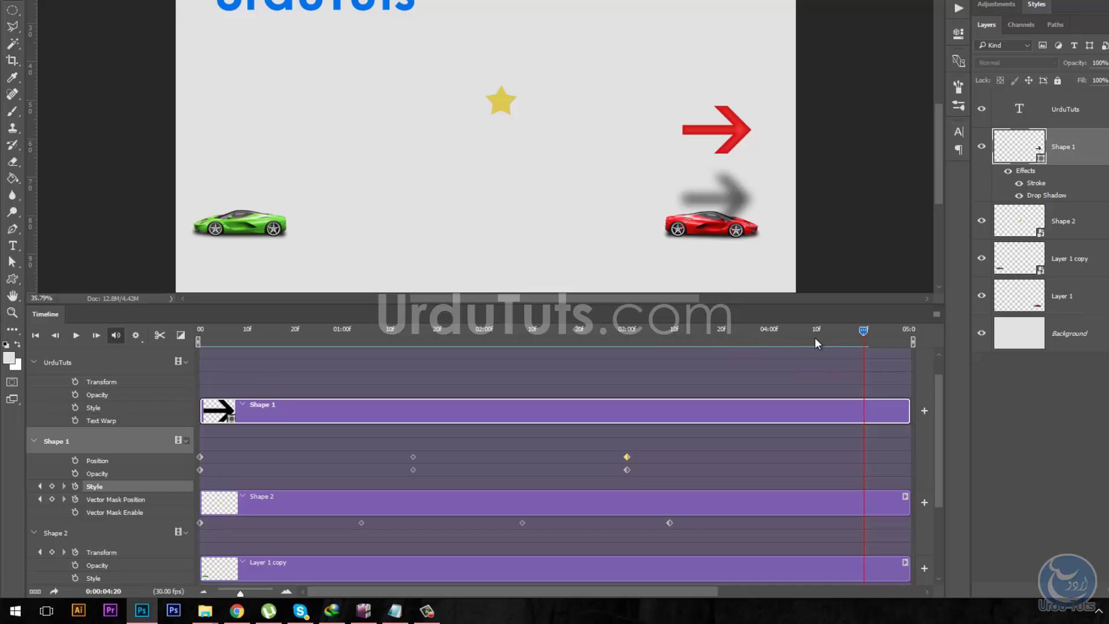
{"action": "left_click_drag", "start_coordinate": [824, 338], "coordinate": [574, 383]}
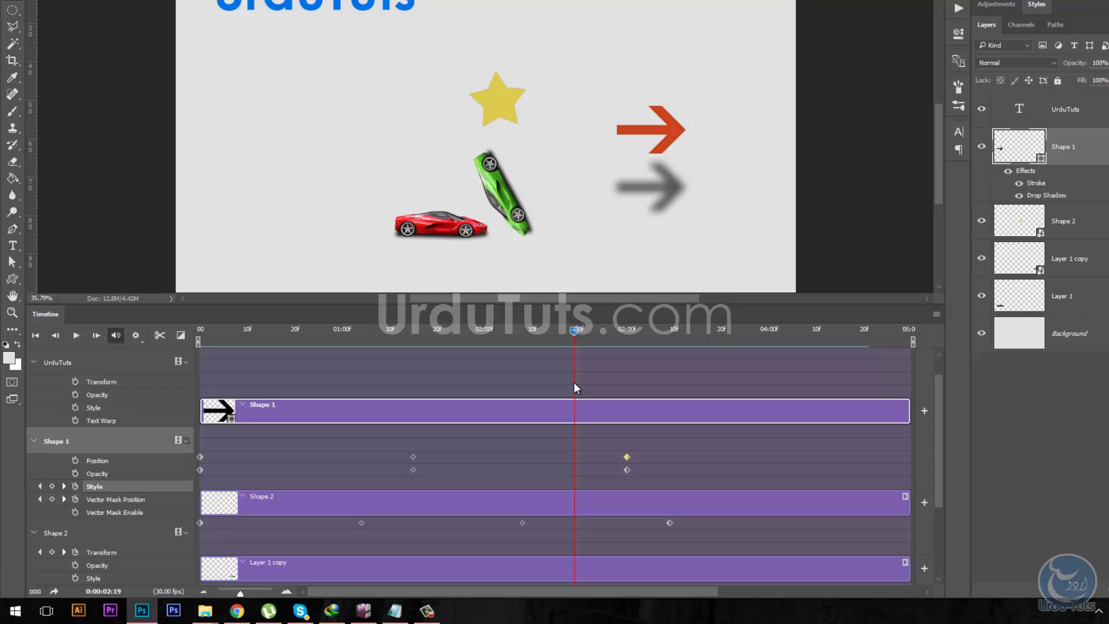
{"action": "left_click_drag", "start_coordinate": [574, 382], "coordinate": [470, 385]}
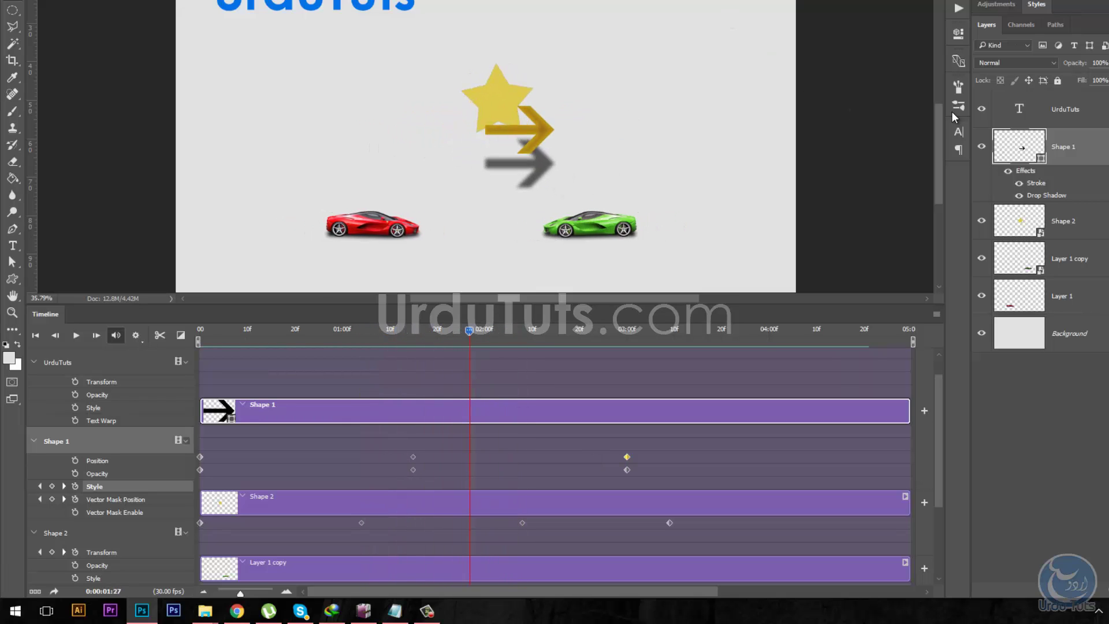
Select the UrduTuts text layer and enable Text Warp keyframing for it at 0:00:00:00.
{"action": "left_click_drag", "start_coordinate": [937, 118], "coordinate": [938, 65]}
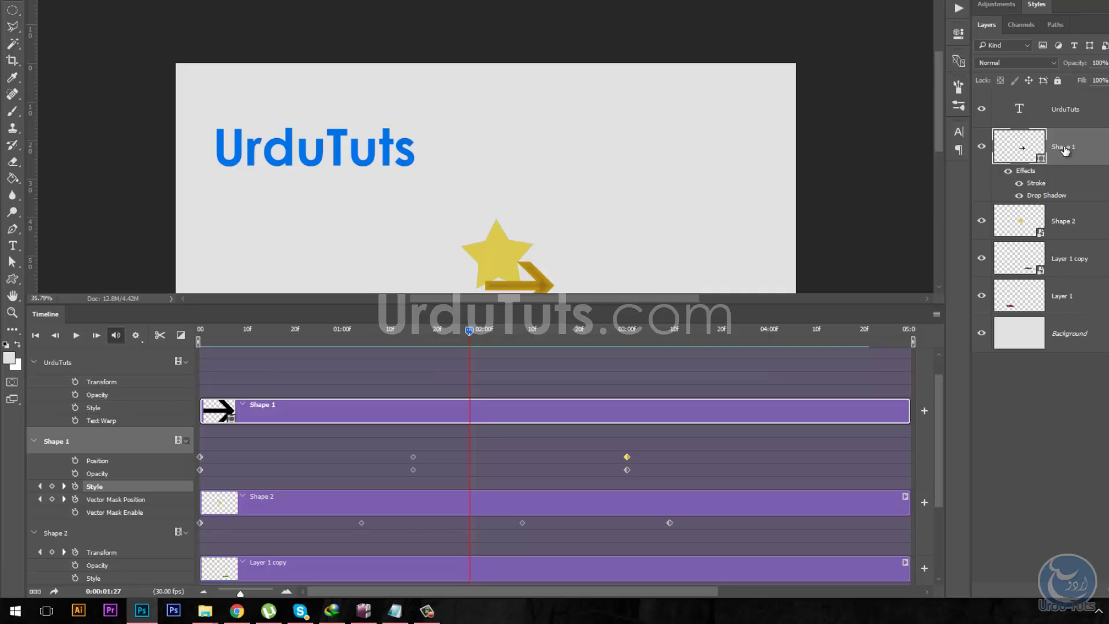
{"action": "left_click", "coordinate": [1068, 122]}
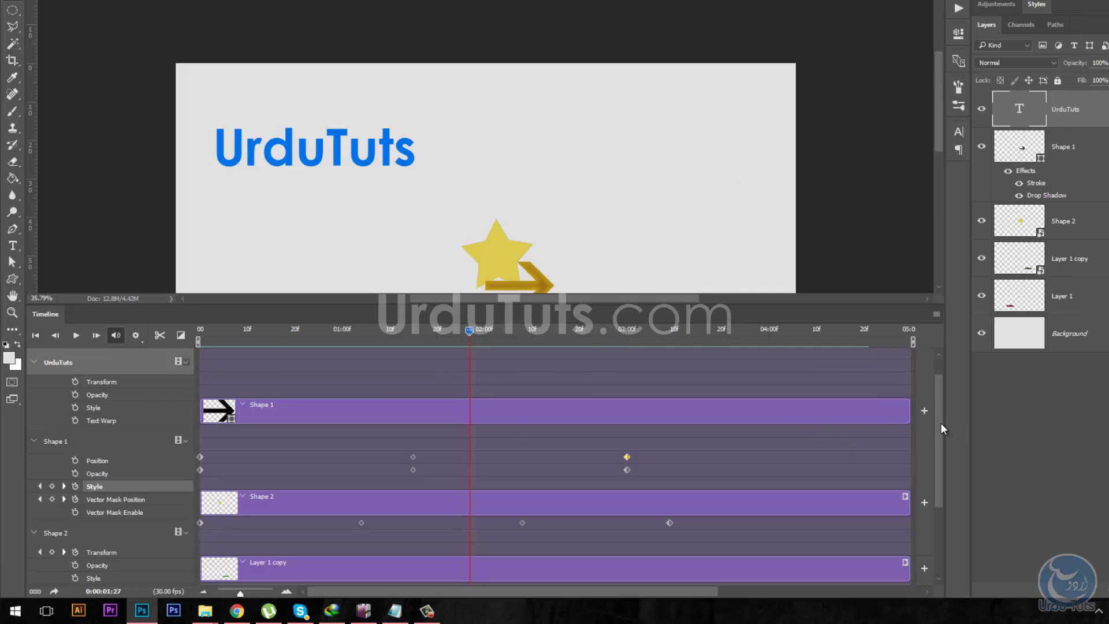
{"action": "left_click_drag", "start_coordinate": [940, 424], "coordinate": [940, 400]}
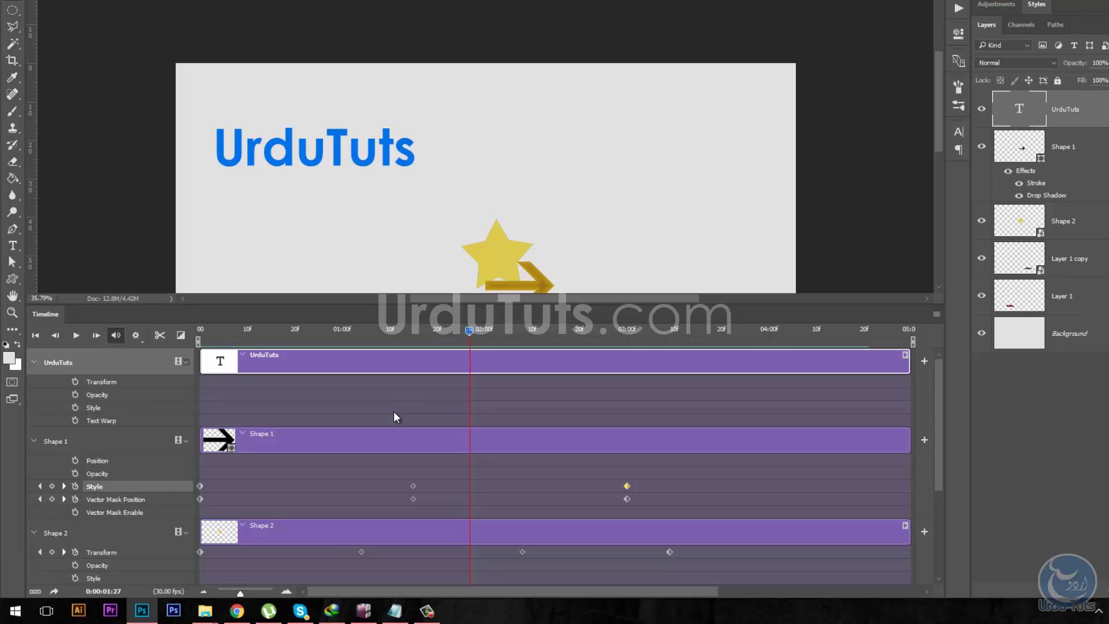
{"action": "left_click_drag", "start_coordinate": [469, 330], "coordinate": [195, 334]}
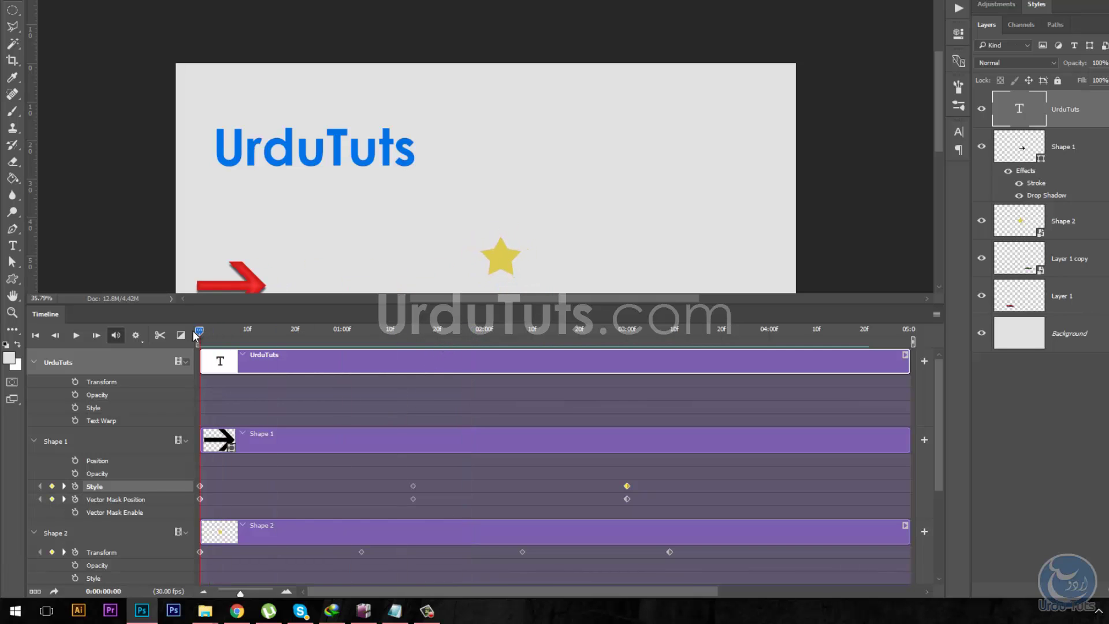
{"action": "left_click", "coordinate": [75, 419]}
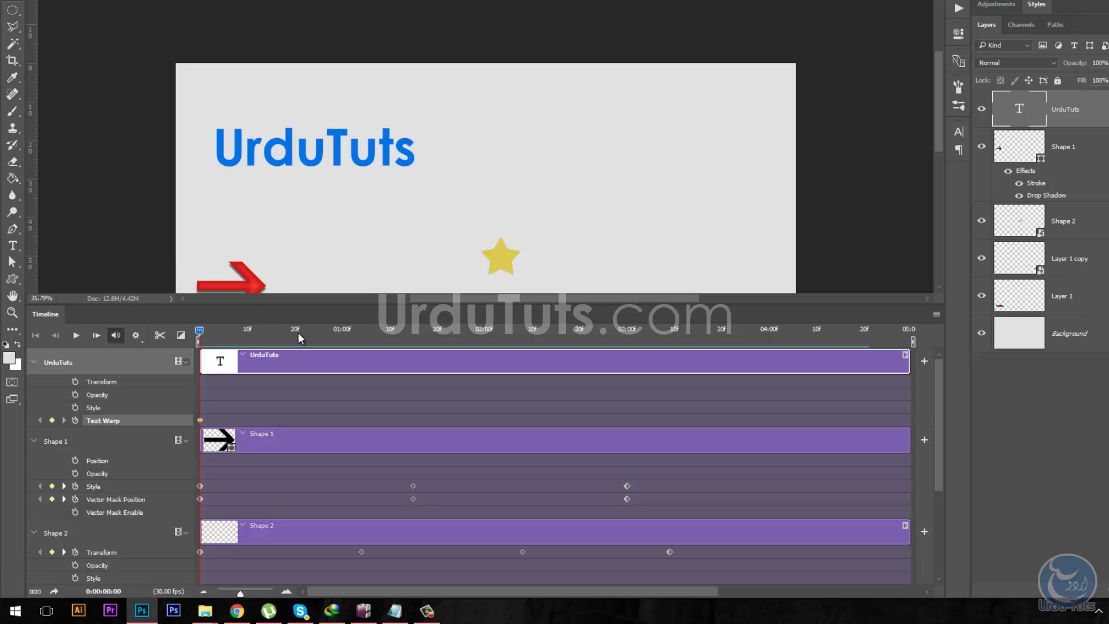
At 0:00:01:21, move the UrduTuts text to the canvas centre and apply a horizontal Flag warp with +50% bend.
{"action": "left_click_drag", "start_coordinate": [299, 338], "coordinate": [440, 347]}
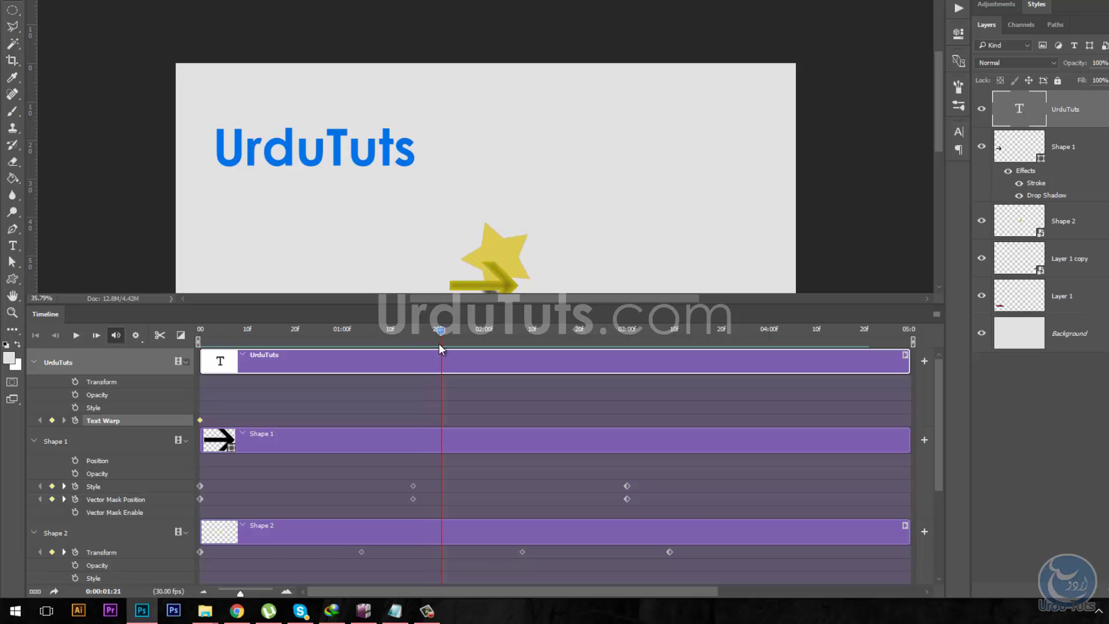
{"action": "left_click_drag", "start_coordinate": [316, 157], "coordinate": [453, 159]}
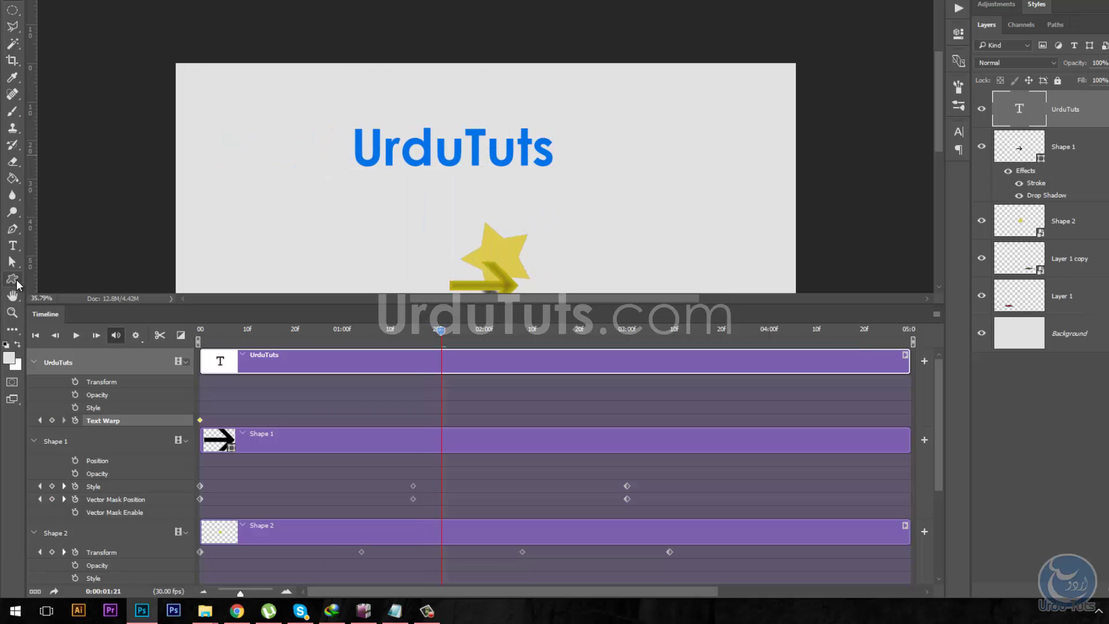
{"action": "left_click", "coordinate": [13, 247]}
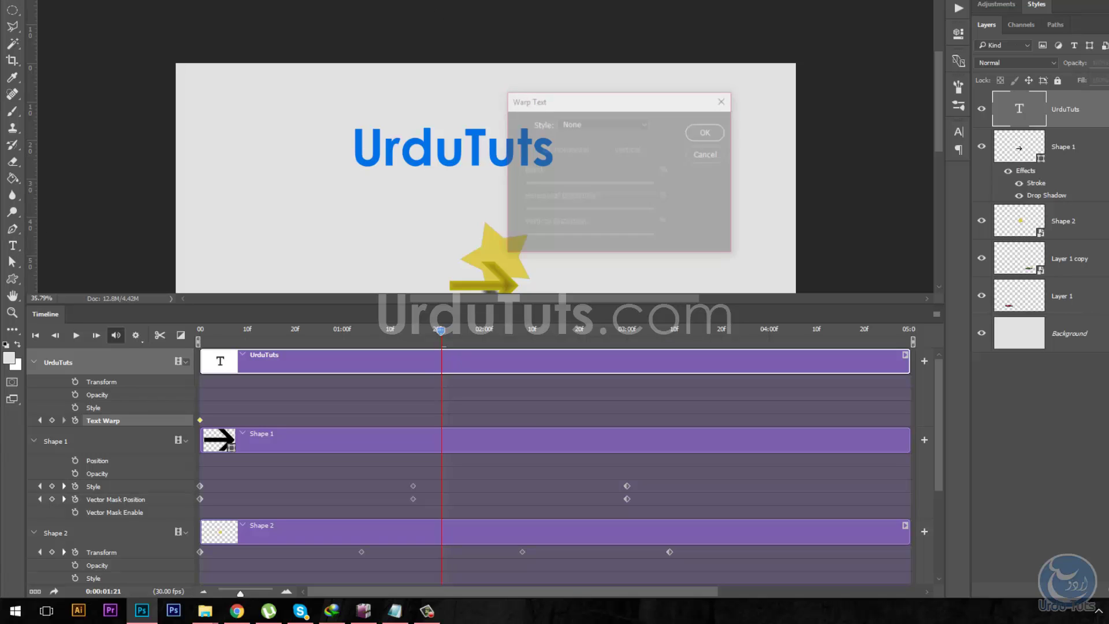
{"action": "left_click", "coordinate": [579, 123]}
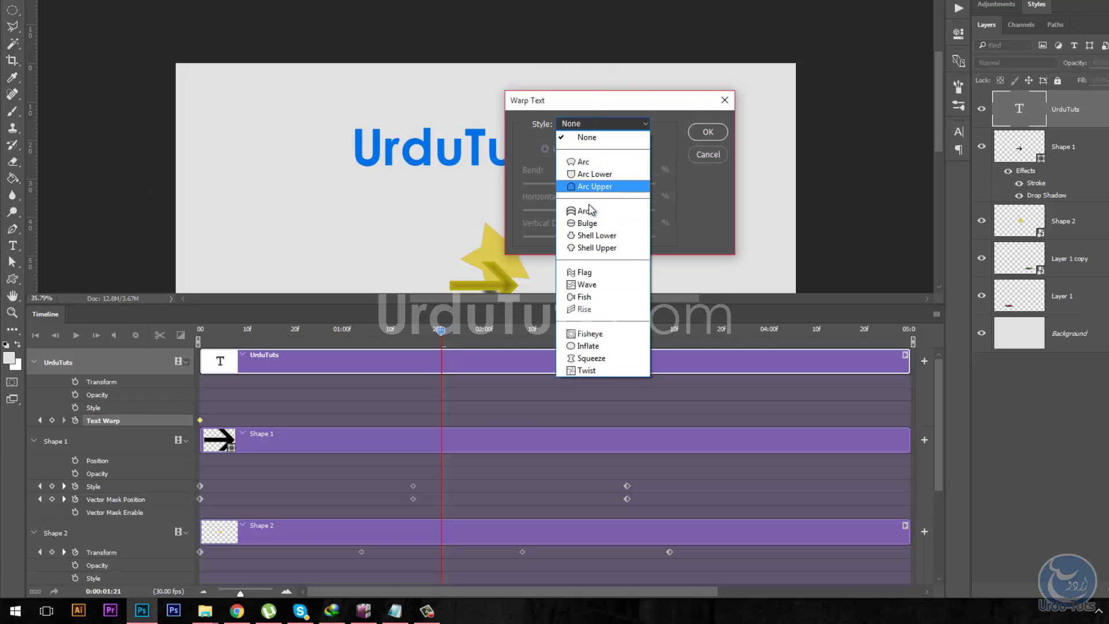
{"action": "left_click", "coordinate": [590, 272]}
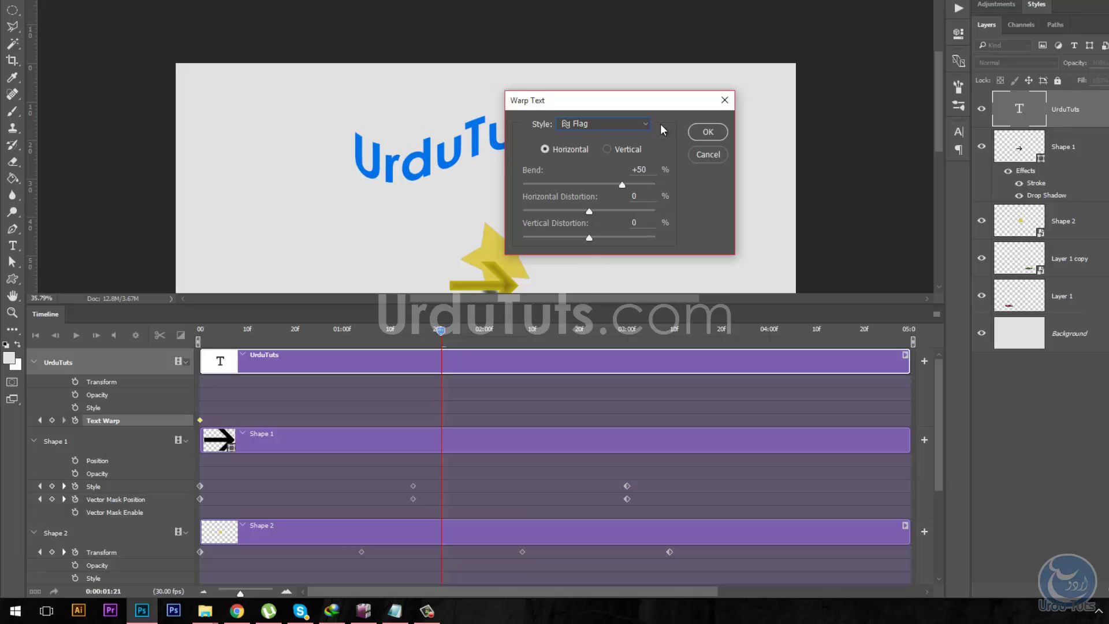
{"action": "left_click", "coordinate": [697, 130]}
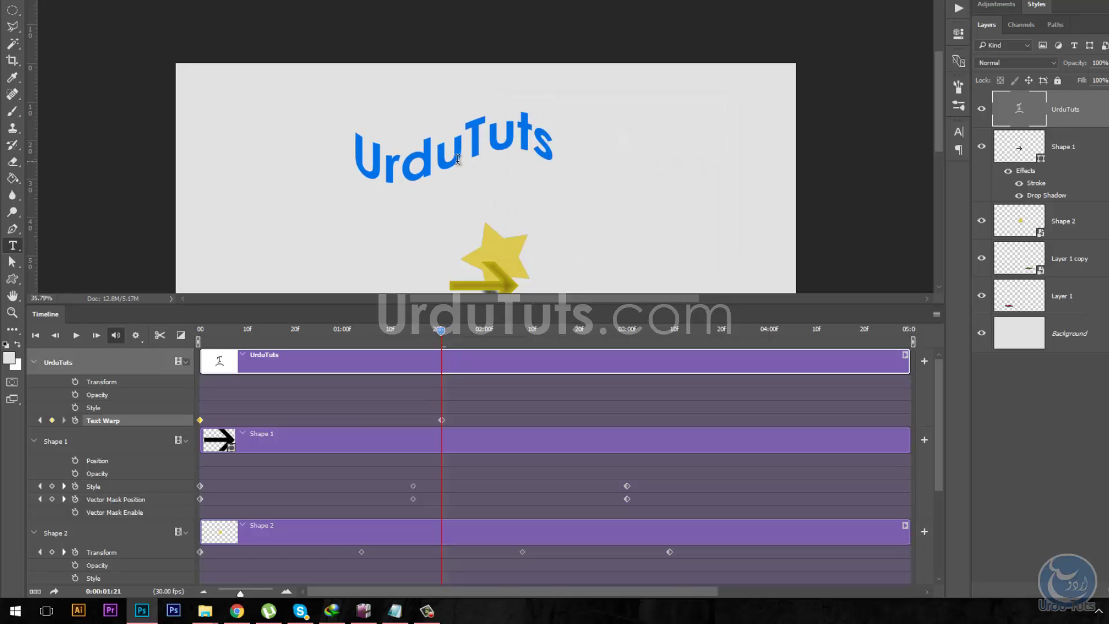
Add a Text Warp keyframe to the UrduTuts layer at 0:00:03:10 and switch to the Move tool.
{"action": "left_click_drag", "start_coordinate": [462, 332], "coordinate": [674, 335]}
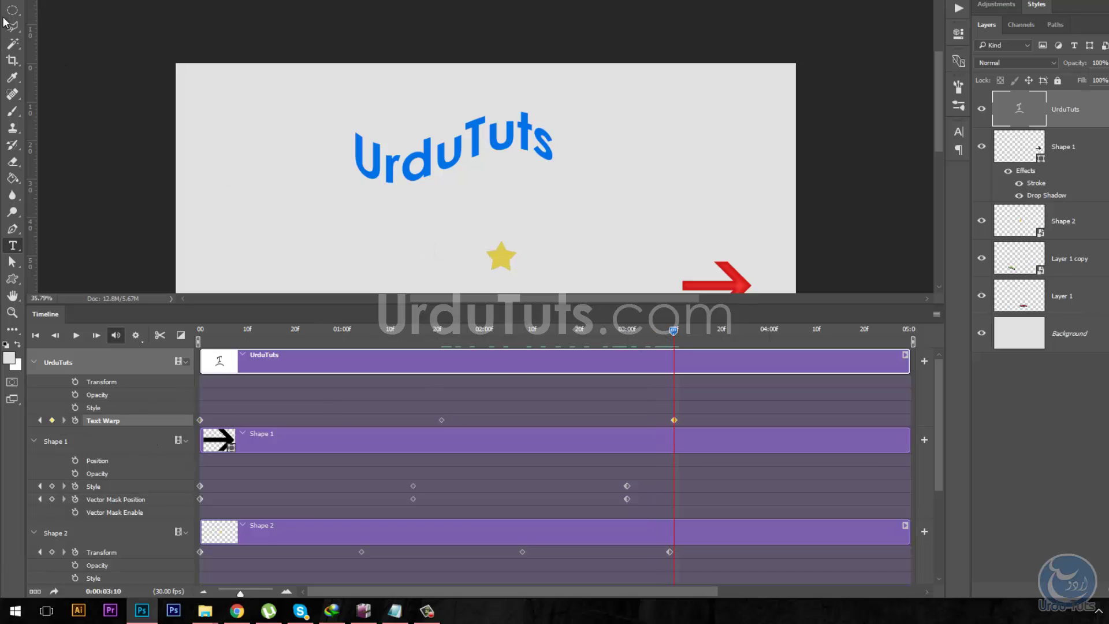
{"action": "key", "text": "v"}
At 0:00:00:00, move the UrduTuts text to the canvas's left edge and enable Transform keyframing for it.
{"action": "left_click_drag", "start_coordinate": [650, 331], "coordinate": [198, 334]}
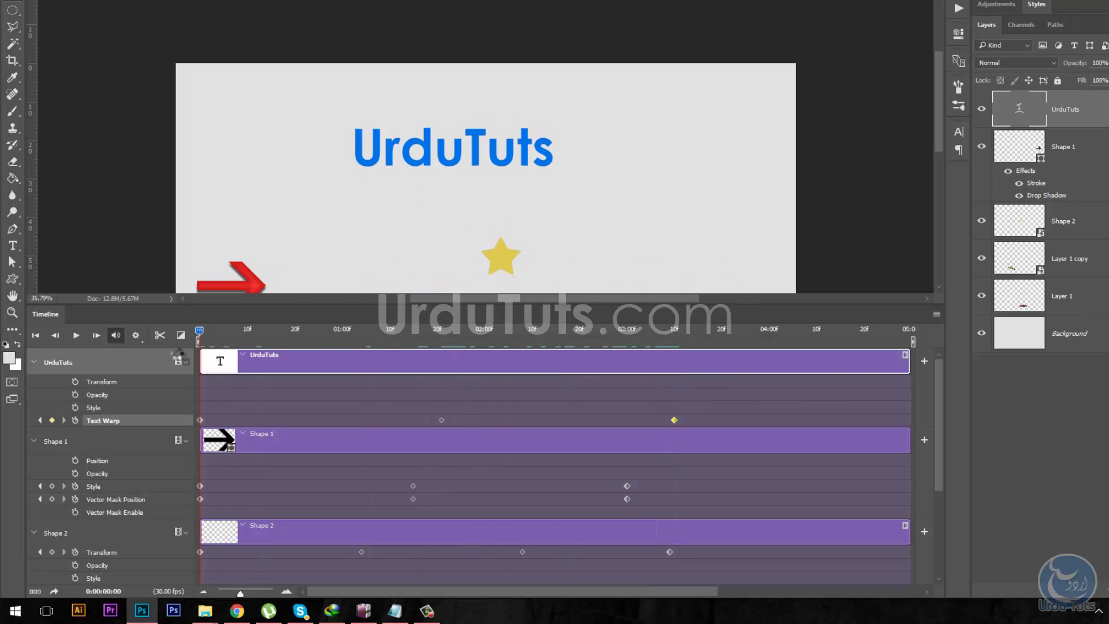
{"action": "left_click_drag", "start_coordinate": [479, 149], "coordinate": [316, 152]}
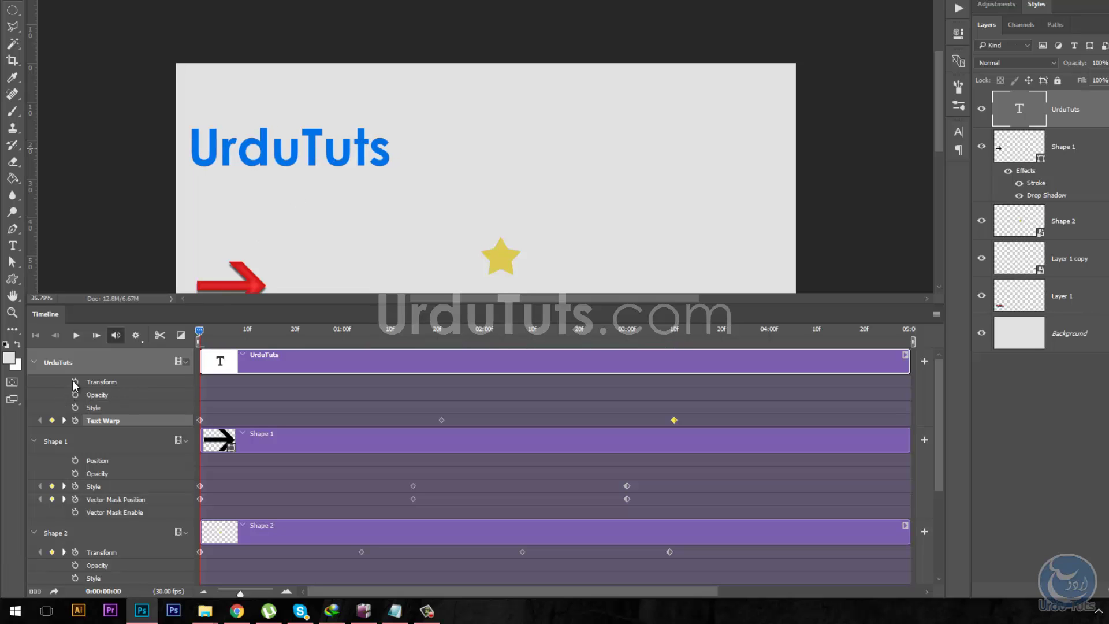
{"action": "left_click", "coordinate": [75, 382]}
Move the UrduTuts text to the canvas centre at 0:00:01:21 and to the canvas's right edge at 0:00:03:10.
{"action": "left_click_drag", "start_coordinate": [261, 341], "coordinate": [442, 351]}
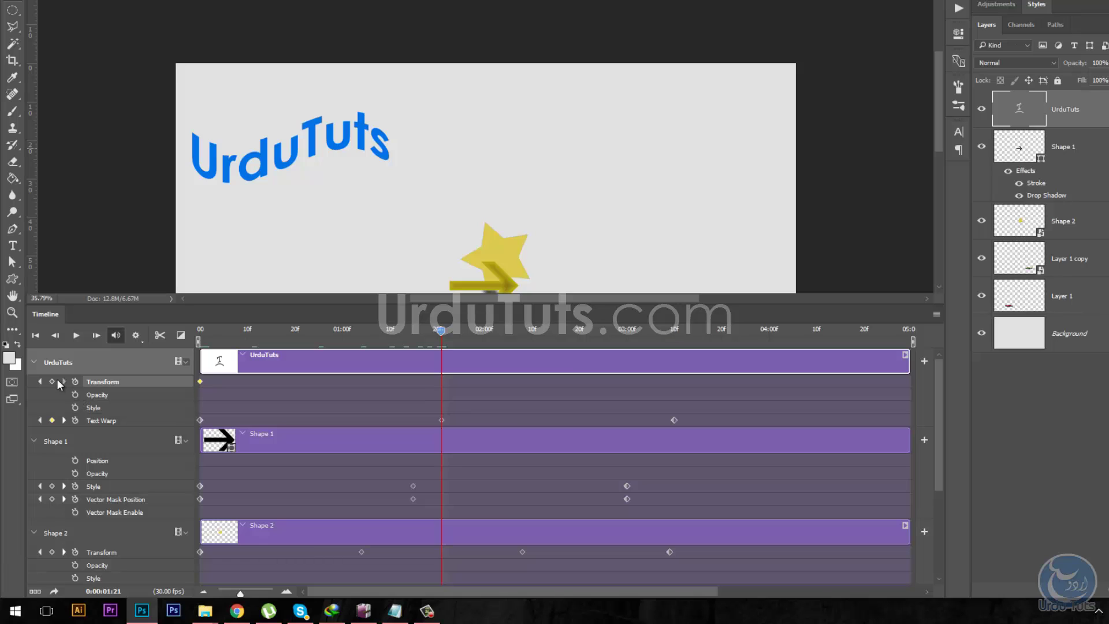
{"action": "left_click_drag", "start_coordinate": [265, 159], "coordinate": [470, 158]}
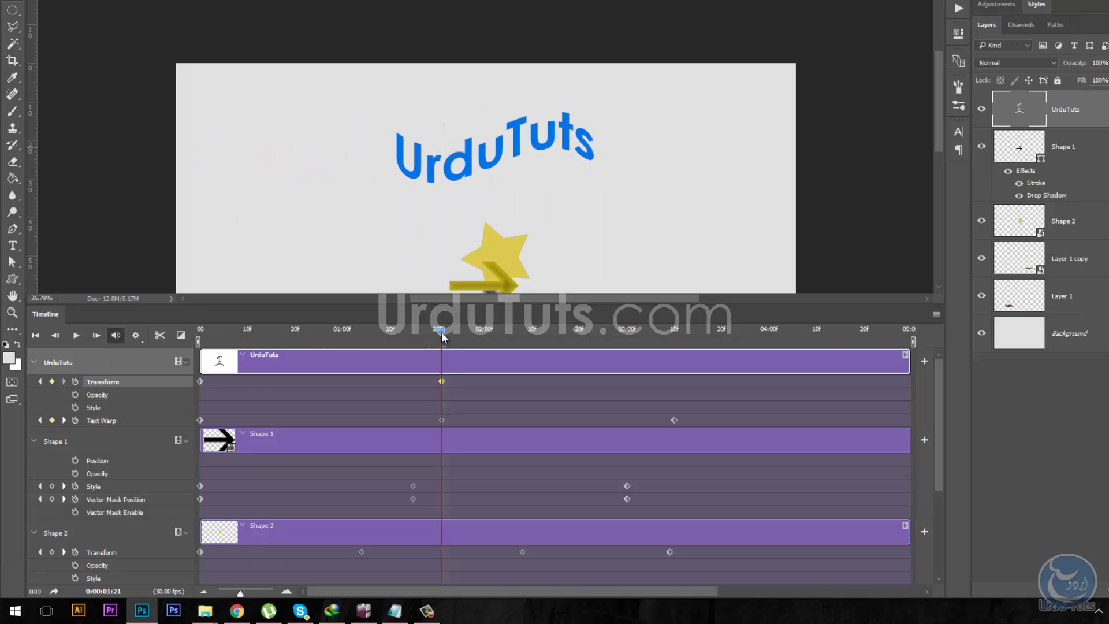
{"action": "left_click_drag", "start_coordinate": [441, 337], "coordinate": [671, 341]}
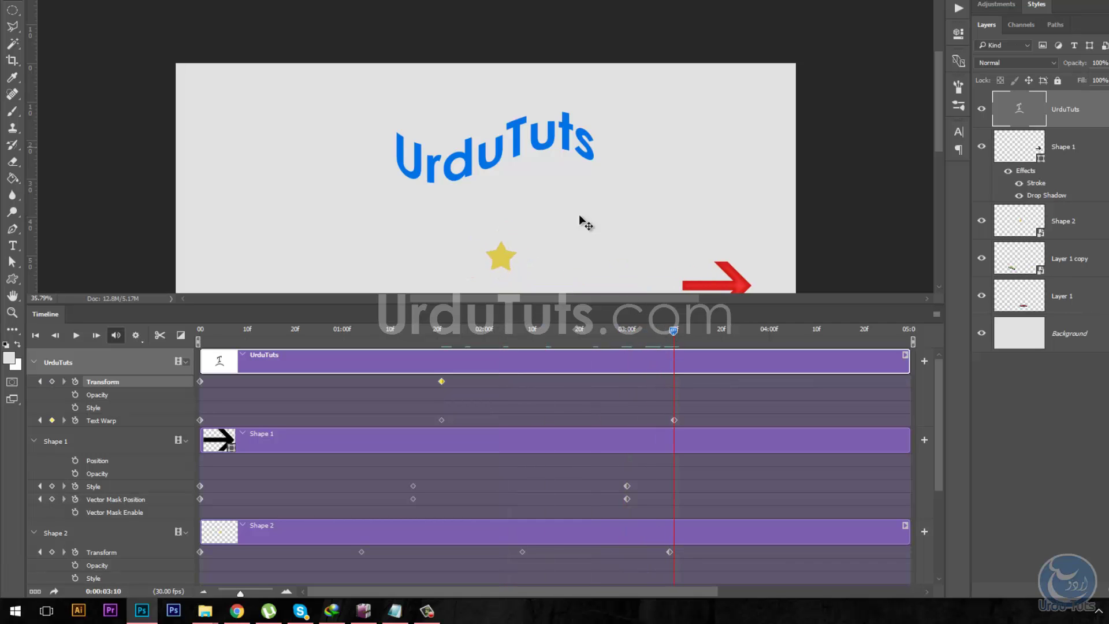
{"action": "left_click_drag", "start_coordinate": [481, 146], "coordinate": [669, 145]}
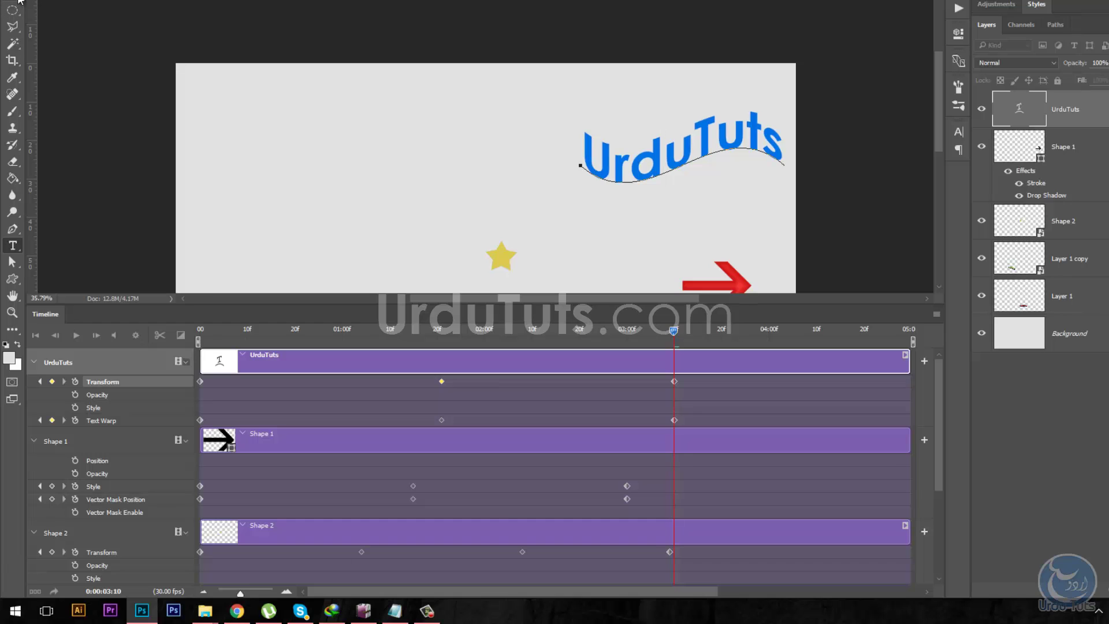
At 0:00:03:10, set the UrduTuts text's warp style to None.
{"action": "left_click", "coordinate": [12, 246]}
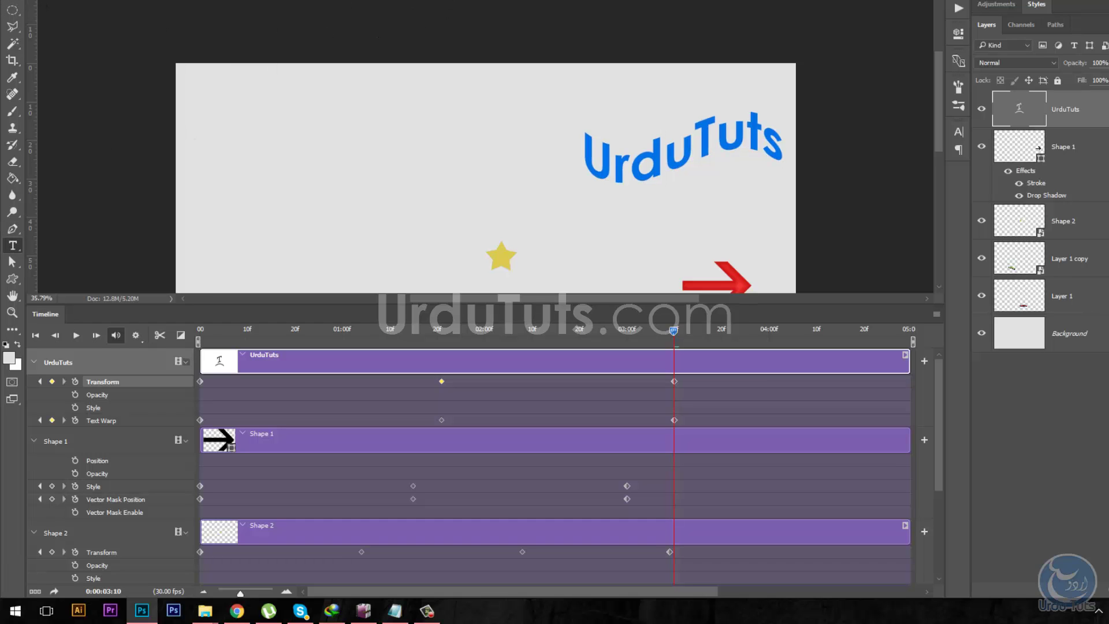
{"action": "left_click", "coordinate": [594, 125]}
{"action": "left_click", "coordinate": [596, 134]}
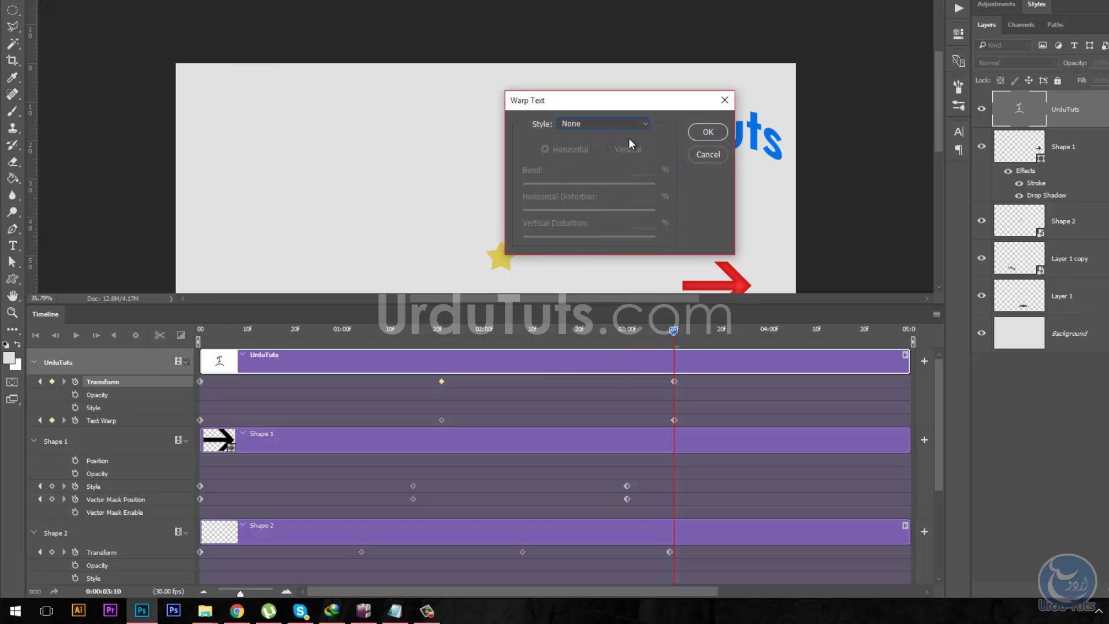
{"action": "left_click", "coordinate": [706, 132]}
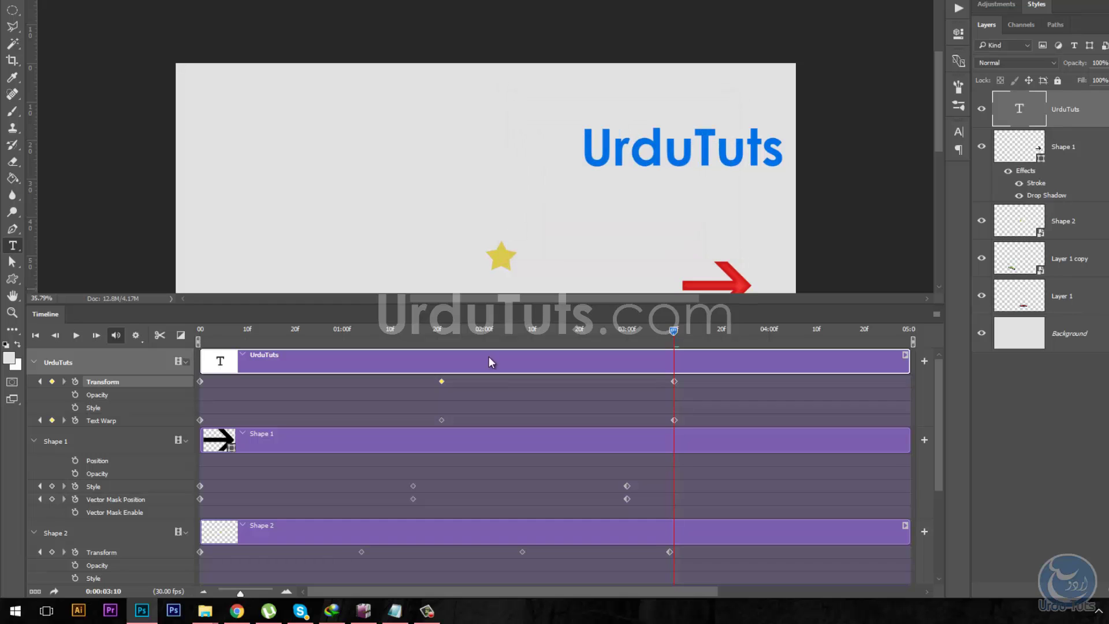
Play the animation from the beginning to check the UrduTuts text's movement and warp.
{"action": "left_click", "coordinate": [674, 381]}
{"action": "left_click_drag", "start_coordinate": [674, 330], "coordinate": [118, 368]}
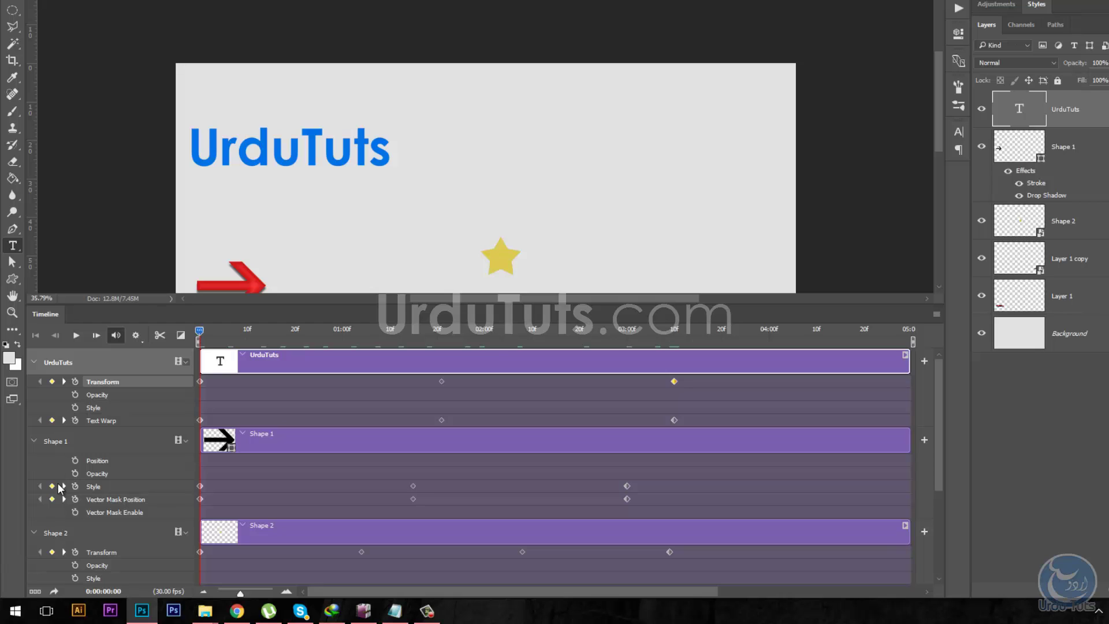
{"action": "left_click", "coordinate": [76, 335]}
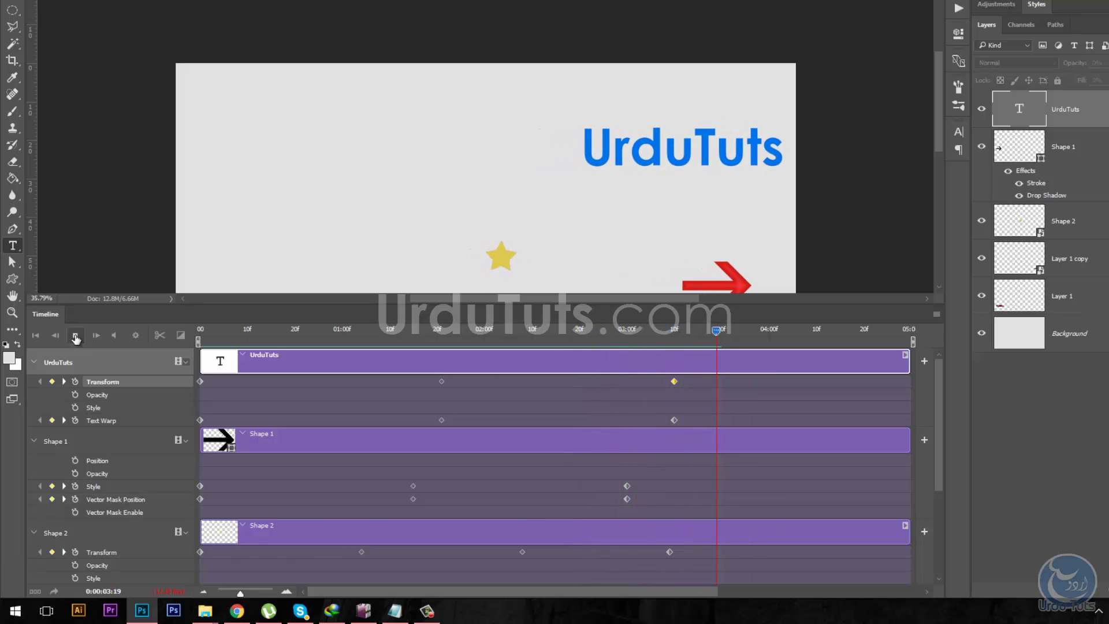
{"action": "left_click", "coordinate": [76, 336]}
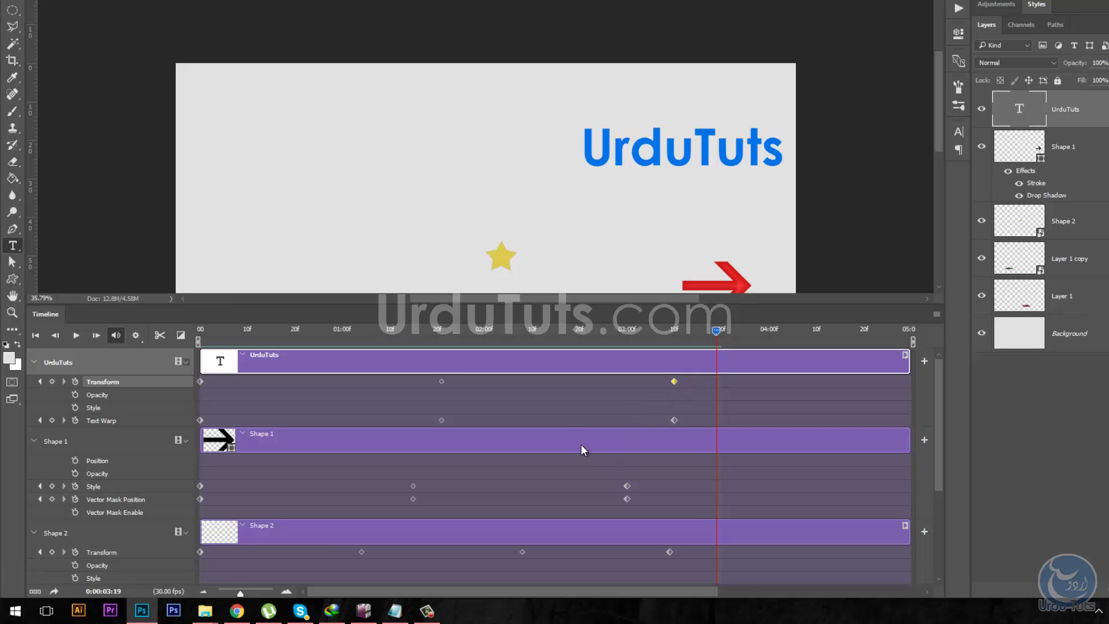
Delete the UrduTuts layer's three Transform keyframes and move the text back to the canvas centre.
{"action": "key", "text": "Delete"}
{"action": "left_click", "coordinate": [440, 380]}
{"action": "key", "text": "Delete"}
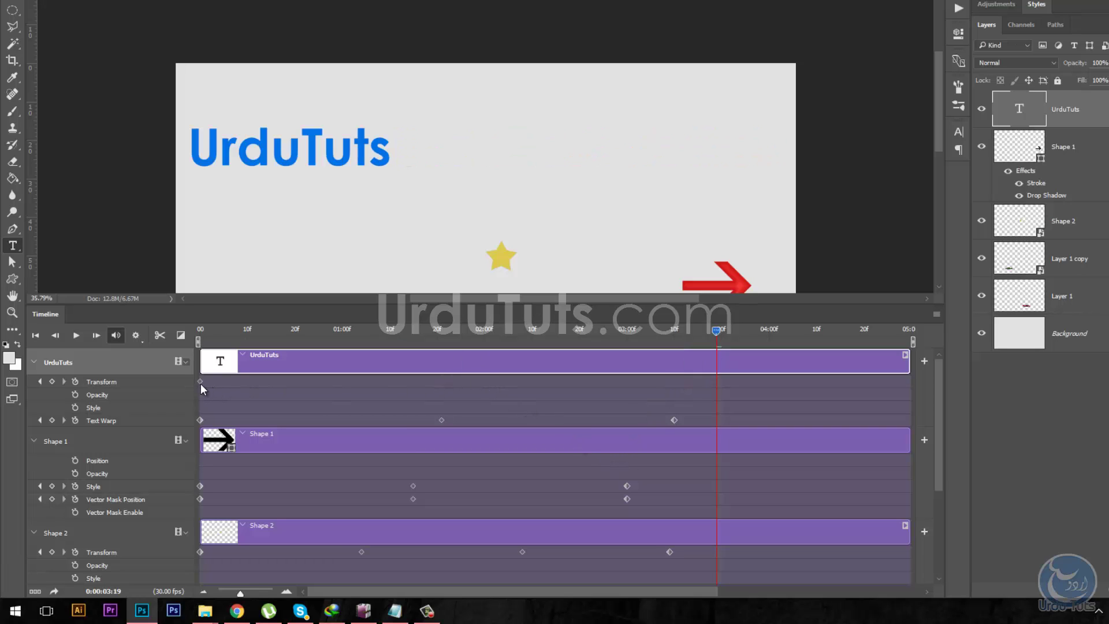
{"action": "left_click", "coordinate": [200, 382]}
{"action": "key", "text": "Delete"}
{"action": "left_click", "coordinate": [11, 3]}
{"action": "left_click_drag", "start_coordinate": [261, 154], "coordinate": [426, 152]}
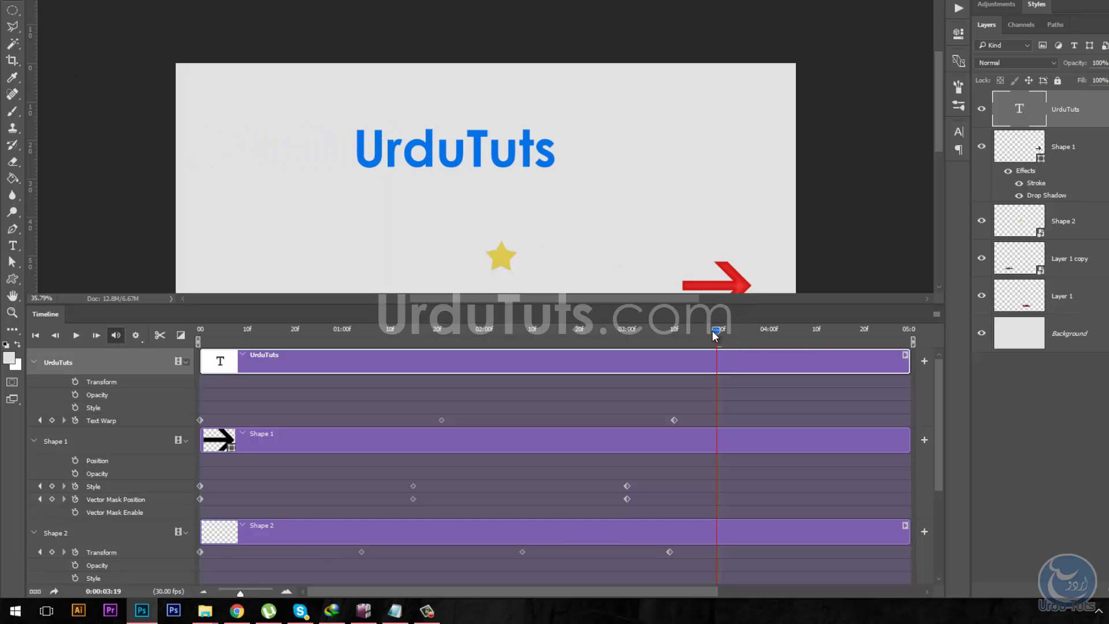
Play the animation from the beginning to check the text warping in place.
{"action": "left_click_drag", "start_coordinate": [715, 333], "coordinate": [164, 371]}
{"action": "left_click", "coordinate": [73, 335]}
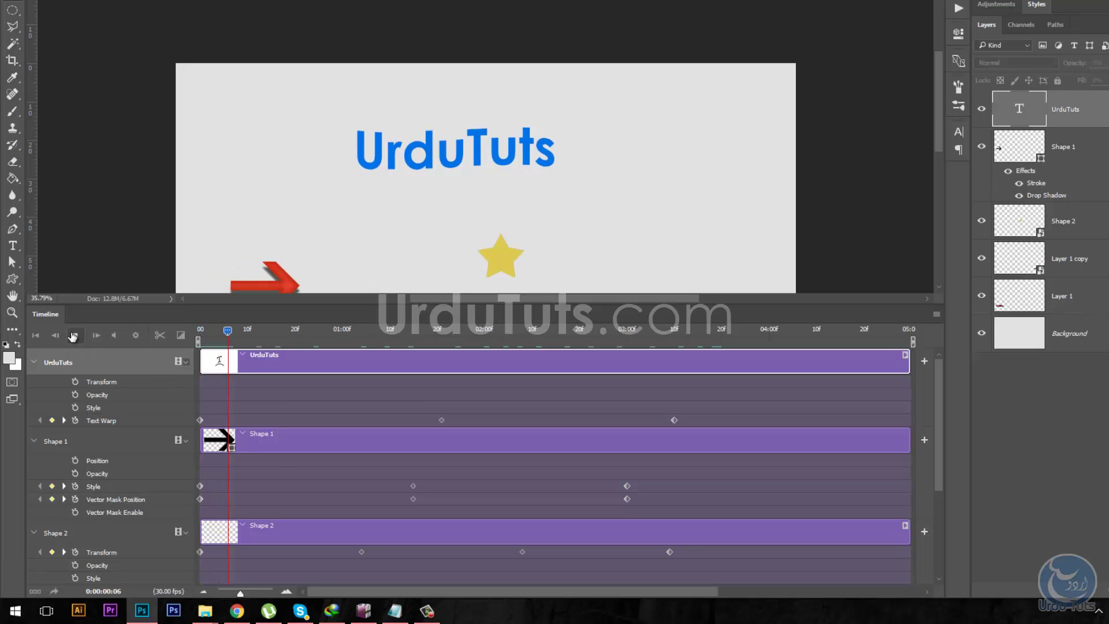
{"action": "left_click", "coordinate": [73, 336]}
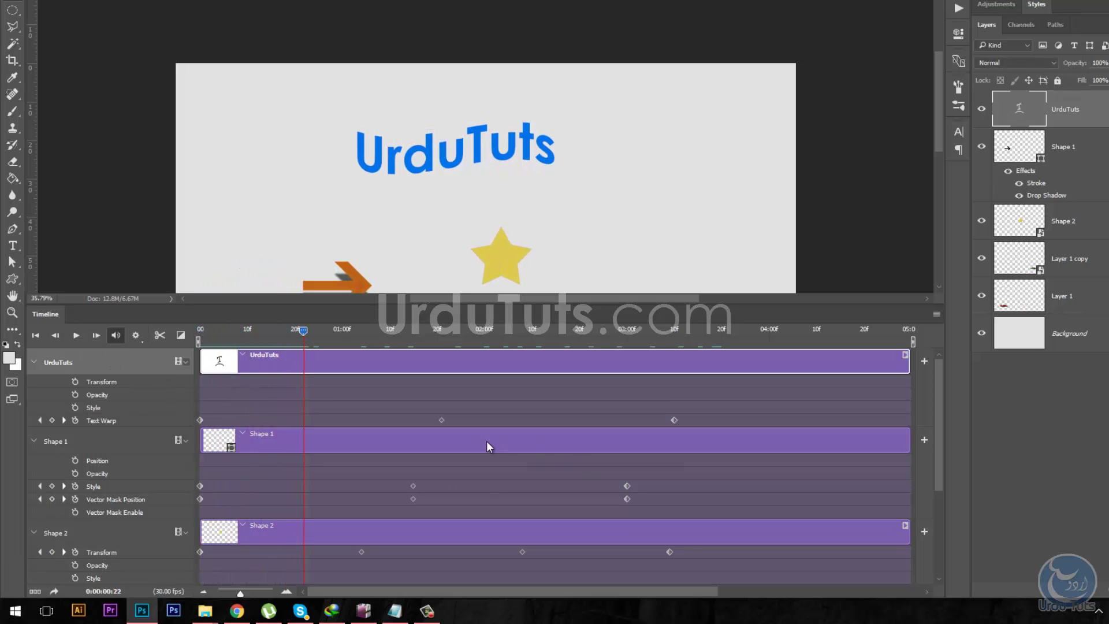
Move the second and third Text Warp keyframes to about frames 7 and 17, and play the animation from the beginning.
{"action": "left_click_drag", "start_coordinate": [441, 420], "coordinate": [233, 420]}
{"action": "left_click_drag", "start_coordinate": [672, 421], "coordinate": [281, 428]}
{"action": "left_click_drag", "start_coordinate": [305, 332], "coordinate": [196, 338]}
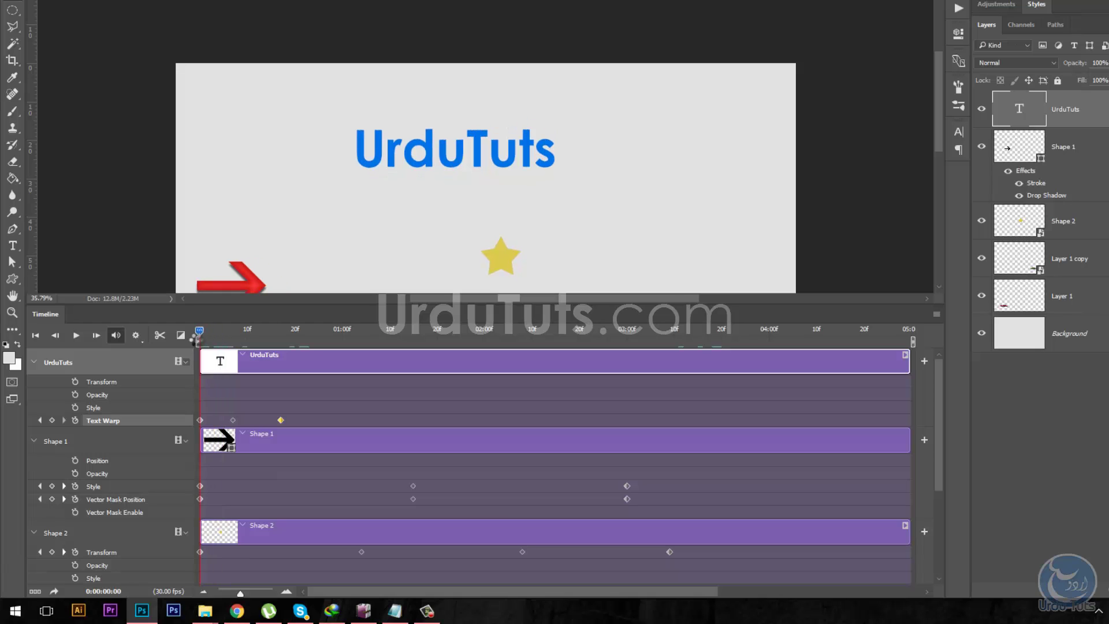
{"action": "left_click", "coordinate": [75, 335]}
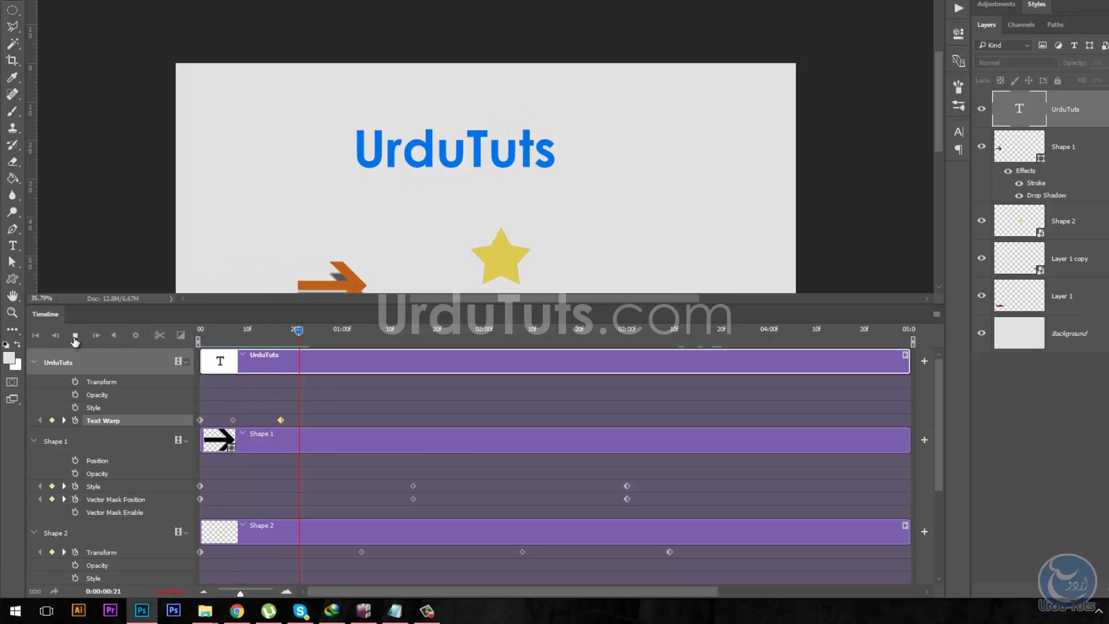
{"action": "left_click", "coordinate": [75, 337]}
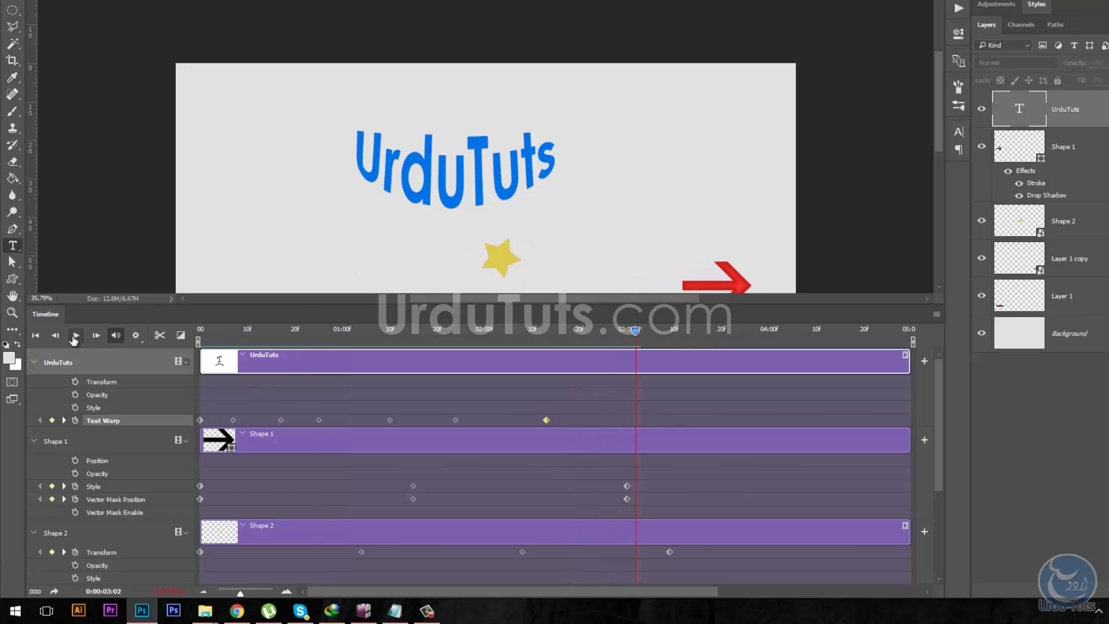
{"action": "left_click", "coordinate": [74, 337]}
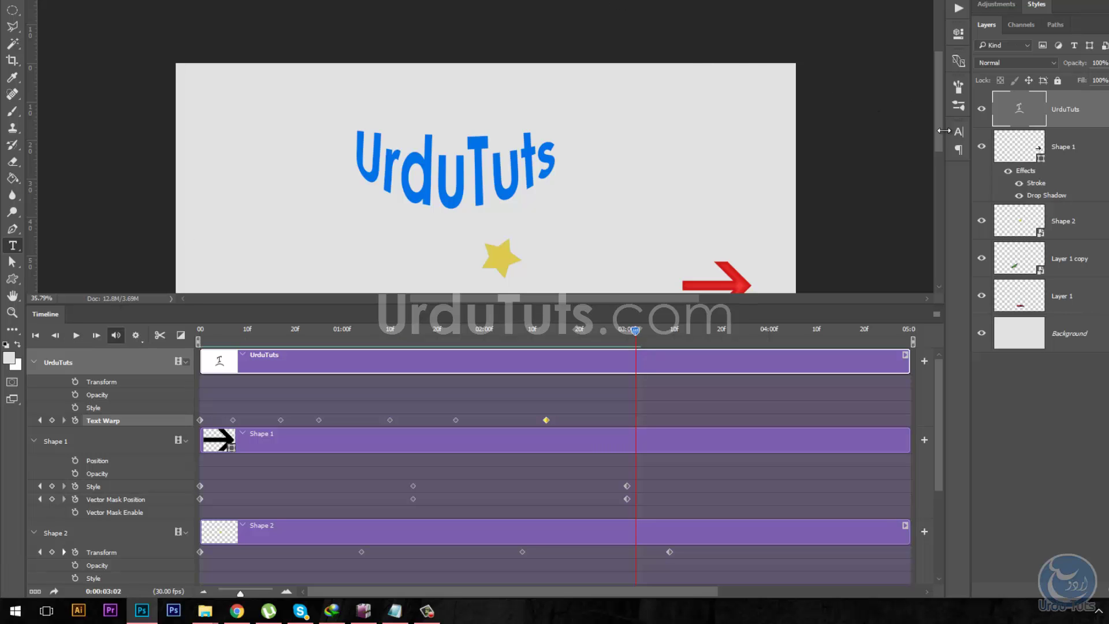
Hide the UrduTuts text layer and play the animation of the remaining layers on the whole canvas.
{"action": "left_click", "coordinate": [980, 109]}
{"action": "left_click_drag", "start_coordinate": [940, 92], "coordinate": [941, 133]}
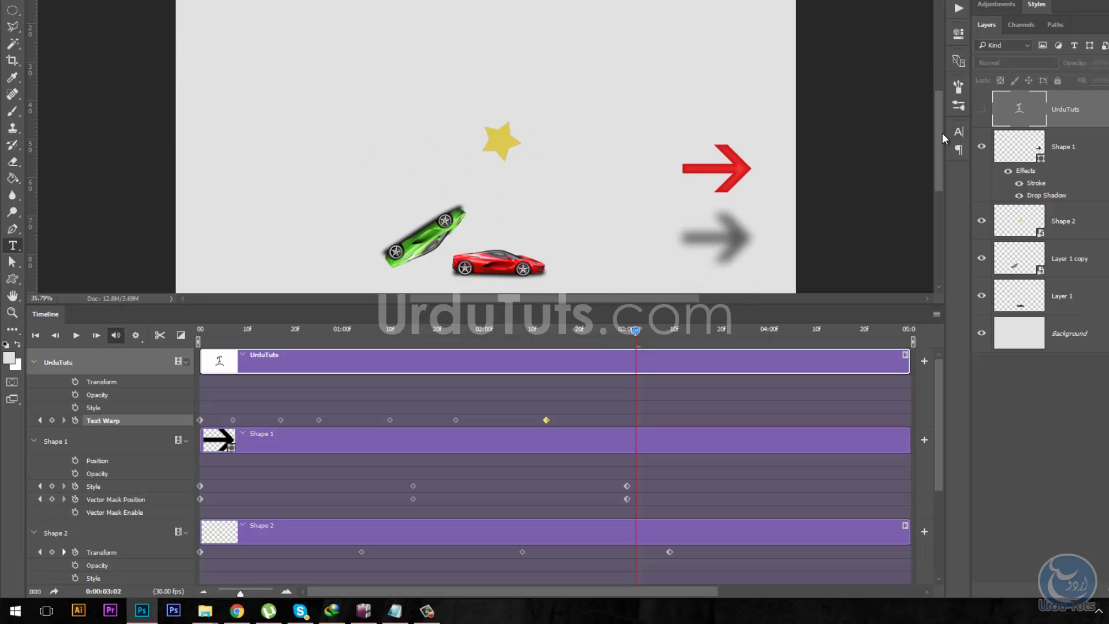
{"action": "key", "text": "ctrl+0"}
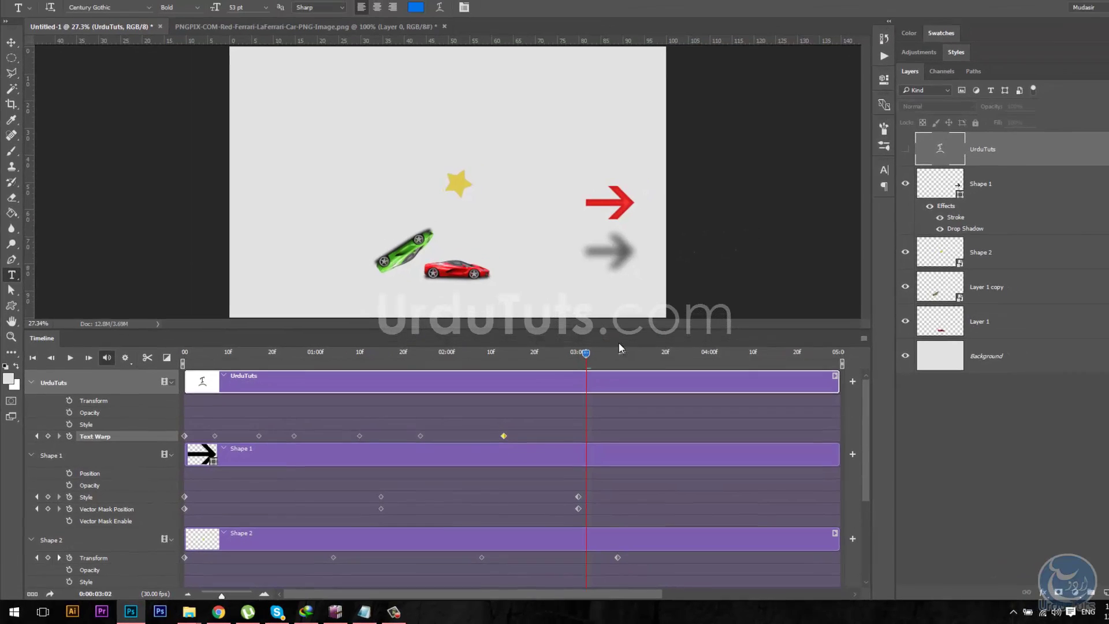
{"action": "left_click_drag", "start_coordinate": [604, 338], "coordinate": [600, 488]}
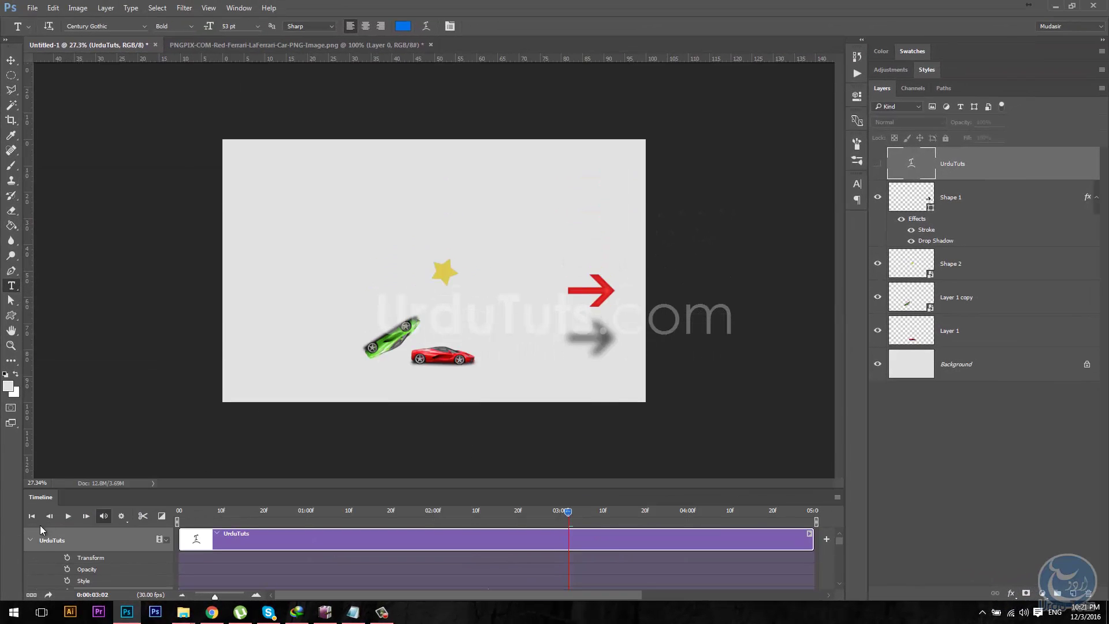
{"action": "left_click", "coordinate": [67, 516]}
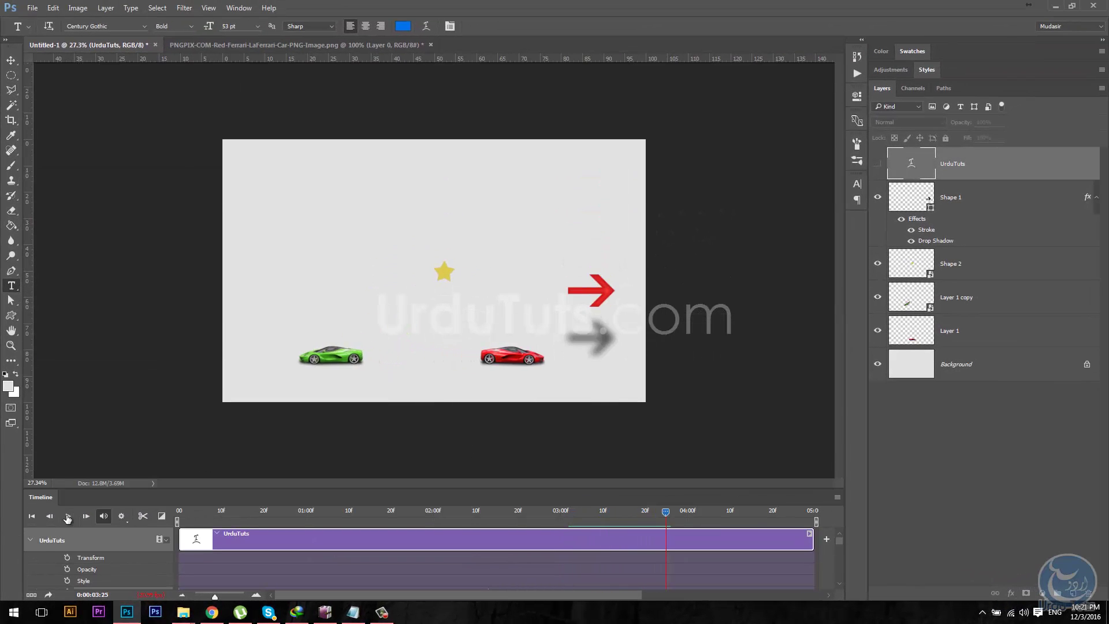
{"action": "left_click", "coordinate": [68, 516]}
Trim the Shape 2 clip's end to its last Transform keyframe and the Shape 1 clip's end to just past its last keyframes.
{"action": "left_click_drag", "start_coordinate": [576, 490], "coordinate": [576, 358]}
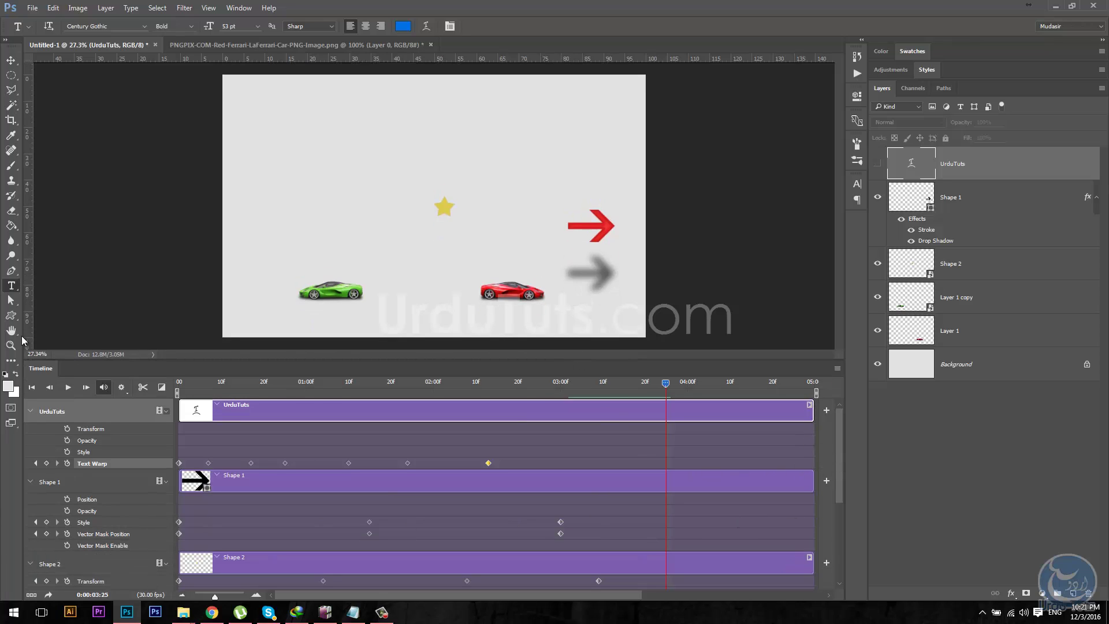
{"action": "left_click", "coordinate": [11, 63]}
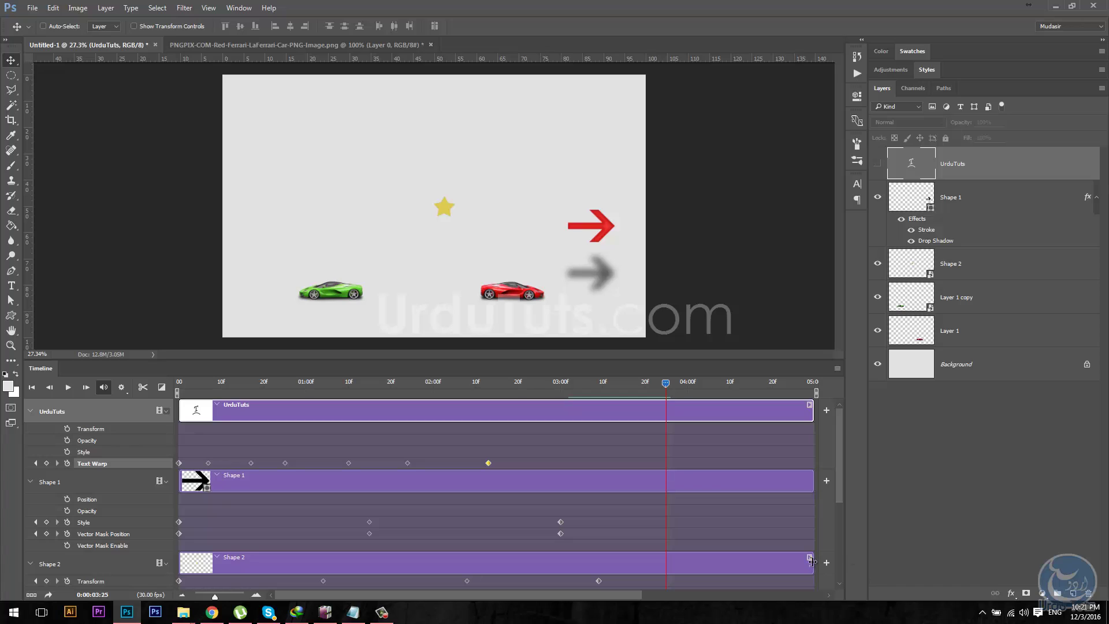
{"action": "left_click_drag", "start_coordinate": [812, 559], "coordinate": [597, 559]}
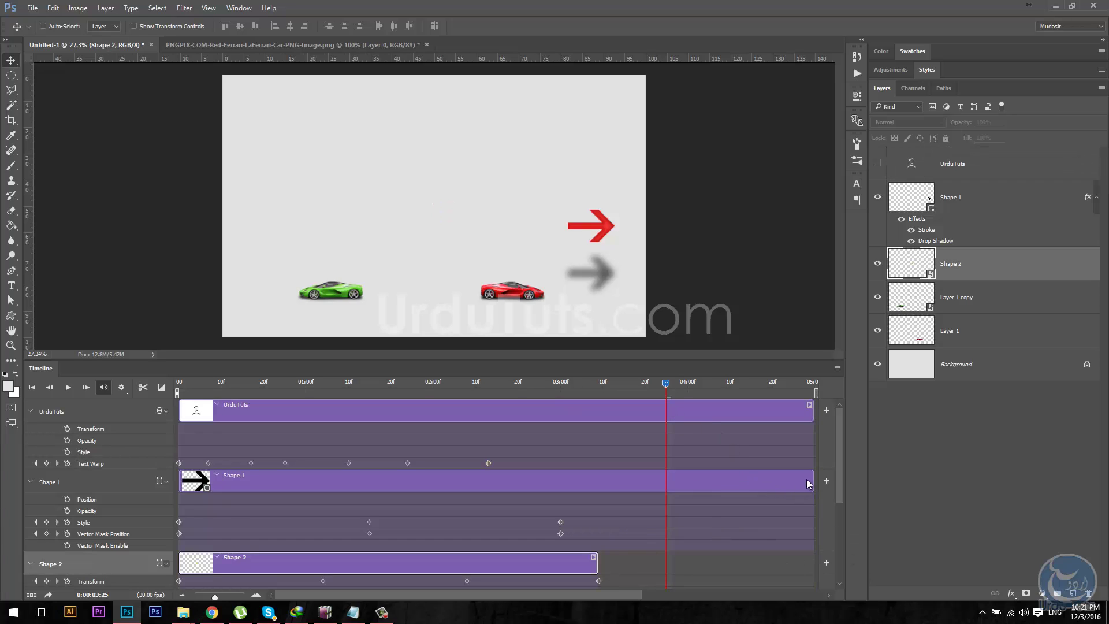
{"action": "left_click_drag", "start_coordinate": [810, 484], "coordinate": [590, 492]}
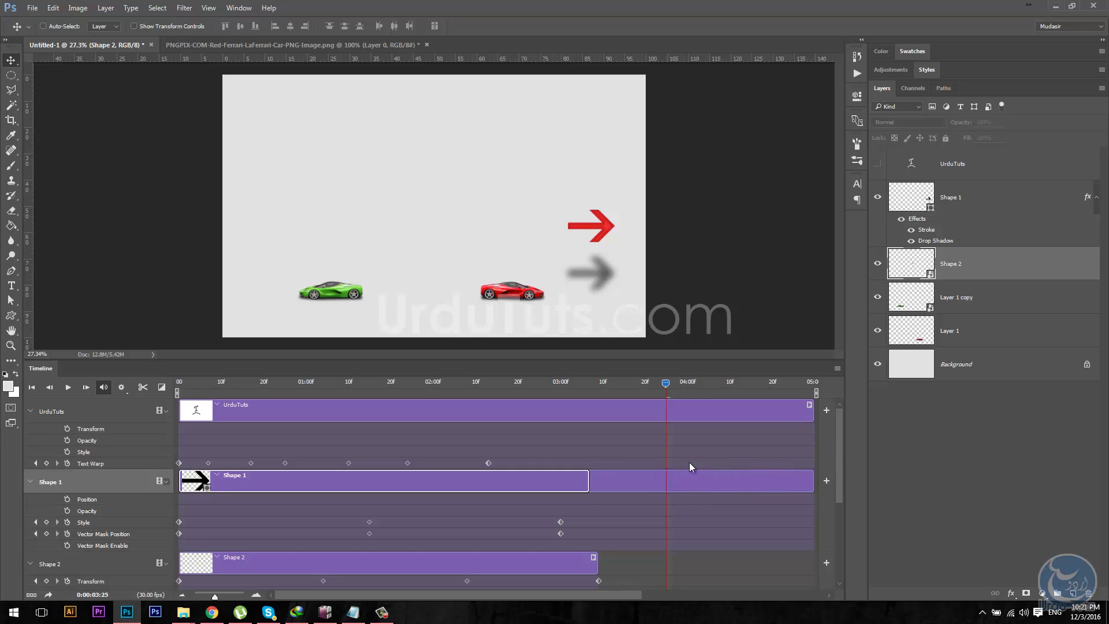
Trim the UrduTuts clip's end to match the Shape 1 clip's end, and play the animation briefly from the first frame.
{"action": "left_click", "coordinate": [816, 407]}
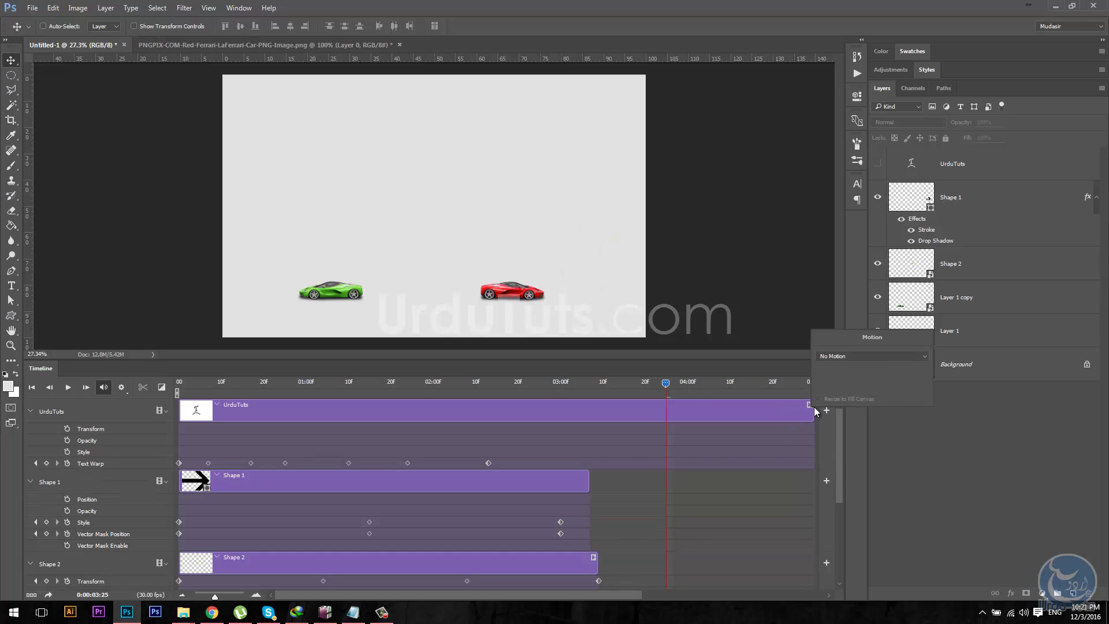
{"action": "left_click_drag", "start_coordinate": [811, 410], "coordinate": [589, 421]}
{"action": "left_click_drag", "start_coordinate": [668, 378], "coordinate": [124, 387]}
{"action": "key", "text": "space"}
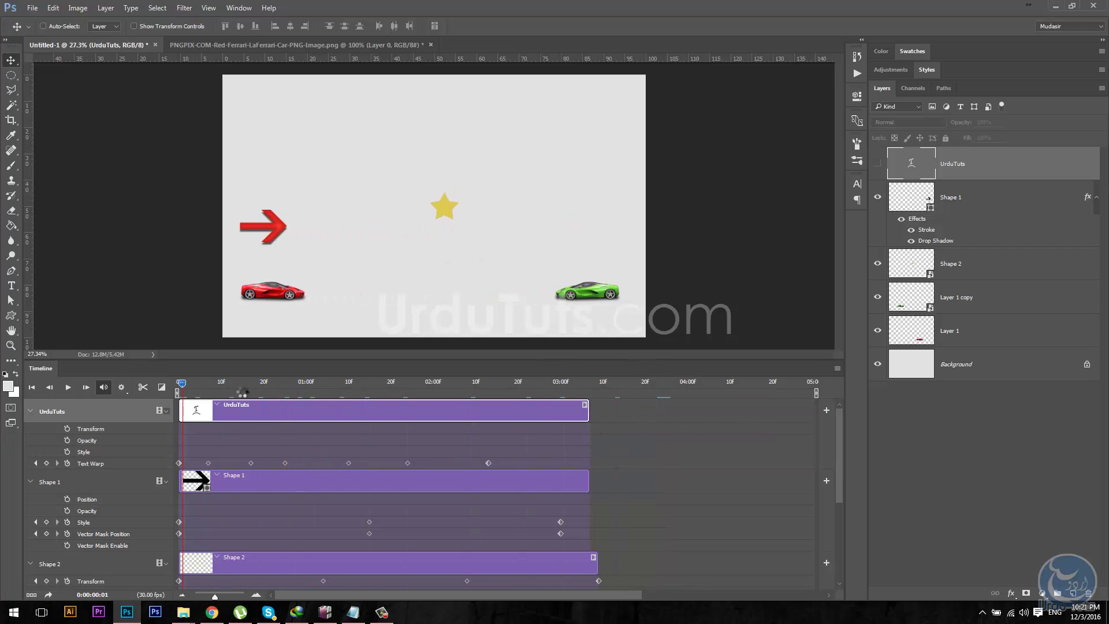
{"action": "key", "text": "space"}
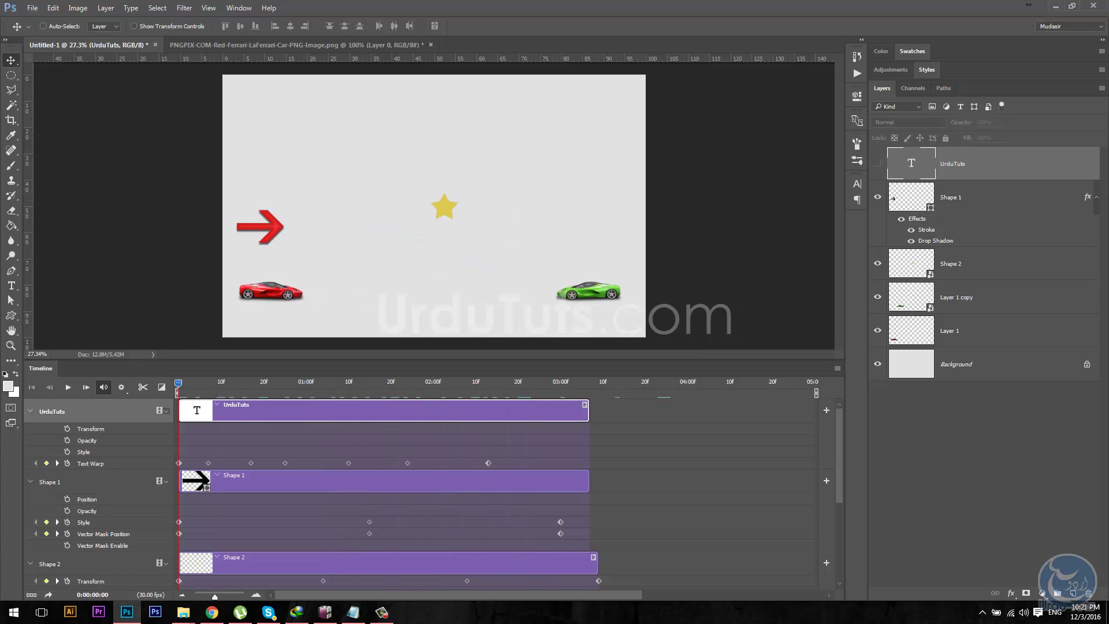
Dock the Timeline back below the canvas and turn on Loop Playback for the animation.
{"action": "left_click", "coordinate": [32, 7]}
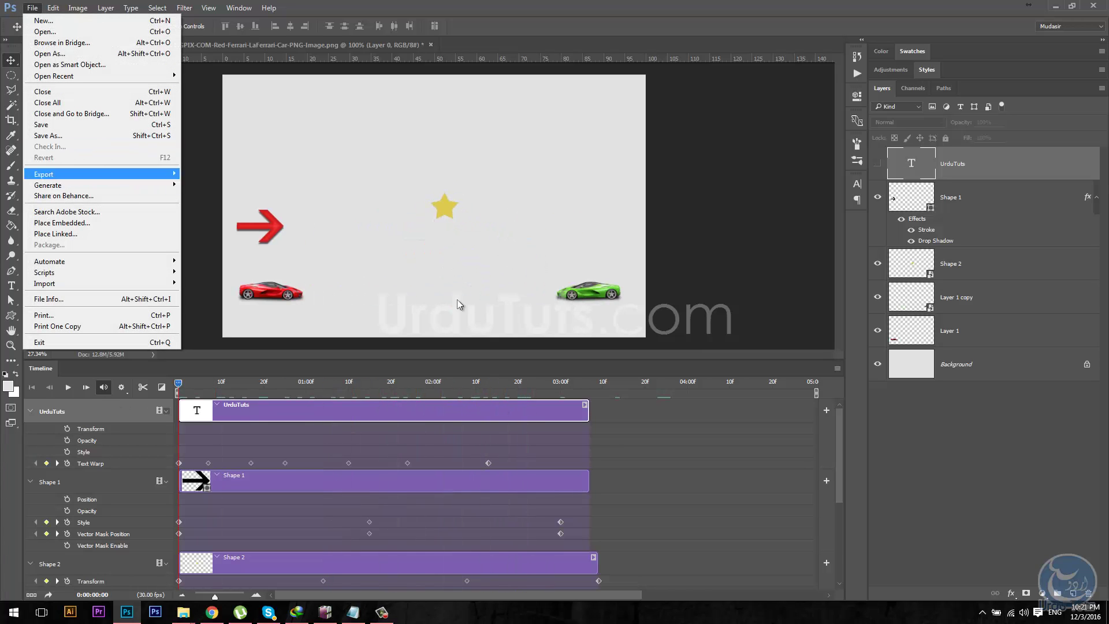
{"action": "left_click_drag", "start_coordinate": [840, 367], "coordinate": [839, 368]}
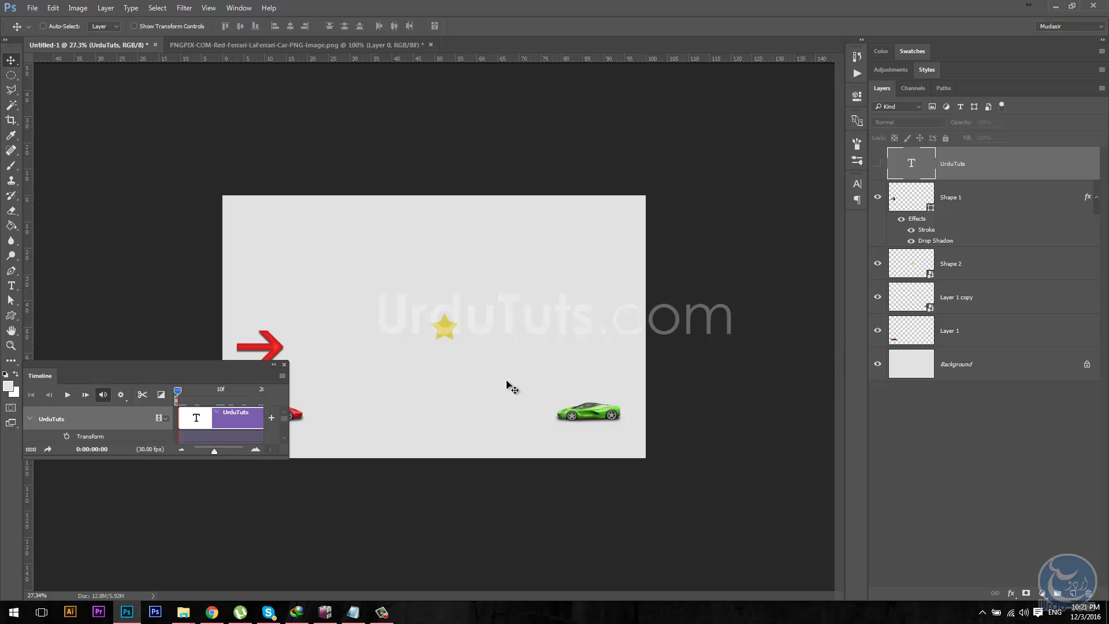
{"action": "left_click_drag", "start_coordinate": [265, 377], "coordinate": [461, 601]}
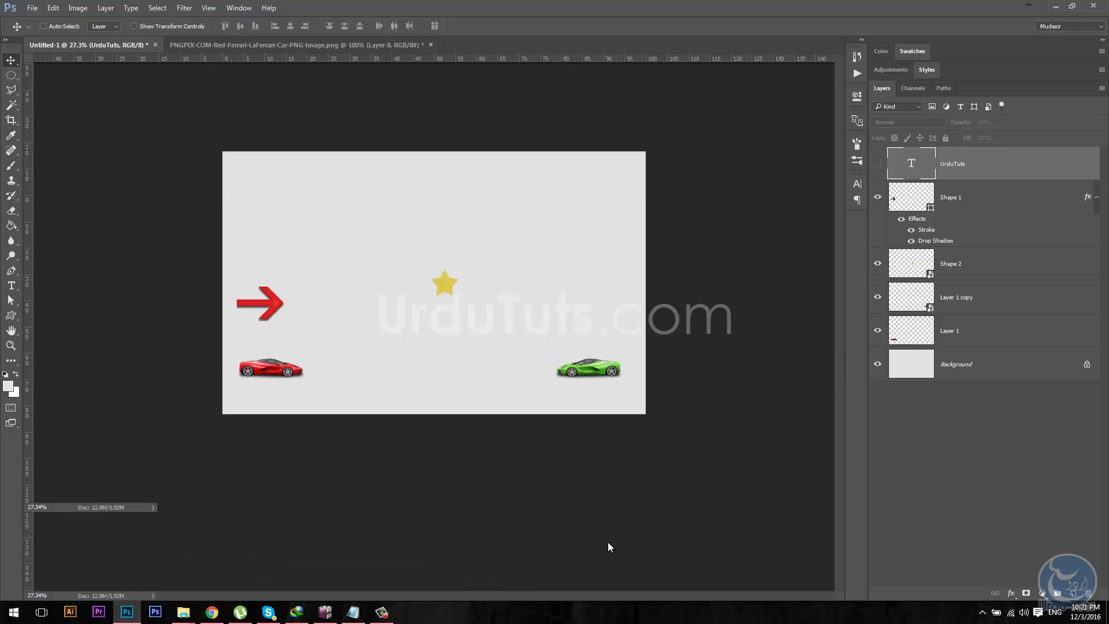
{"action": "left_click", "coordinate": [837, 522]}
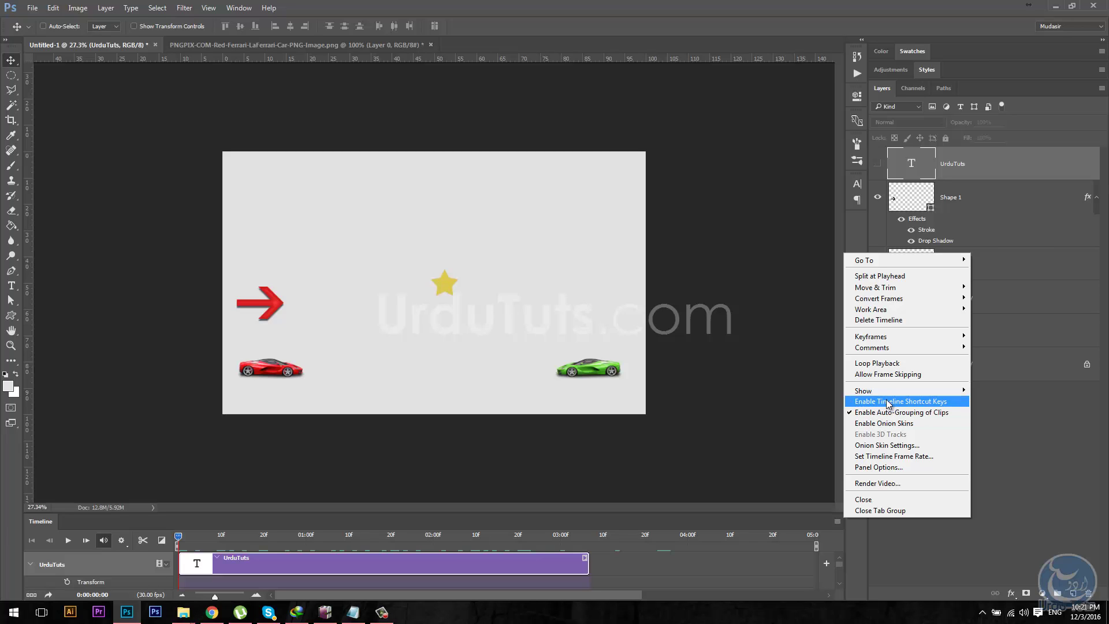
{"action": "left_click", "coordinate": [878, 363]}
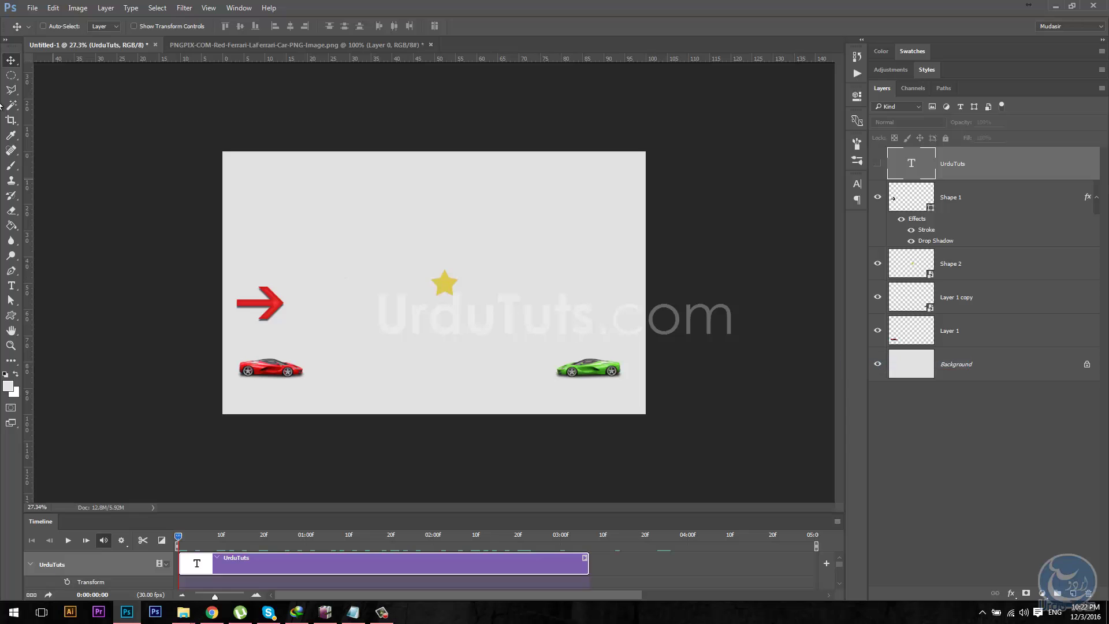
Open Save for Web for the animation, choose GIF as the file format, and cancel the export.
{"action": "left_click", "coordinate": [32, 8]}
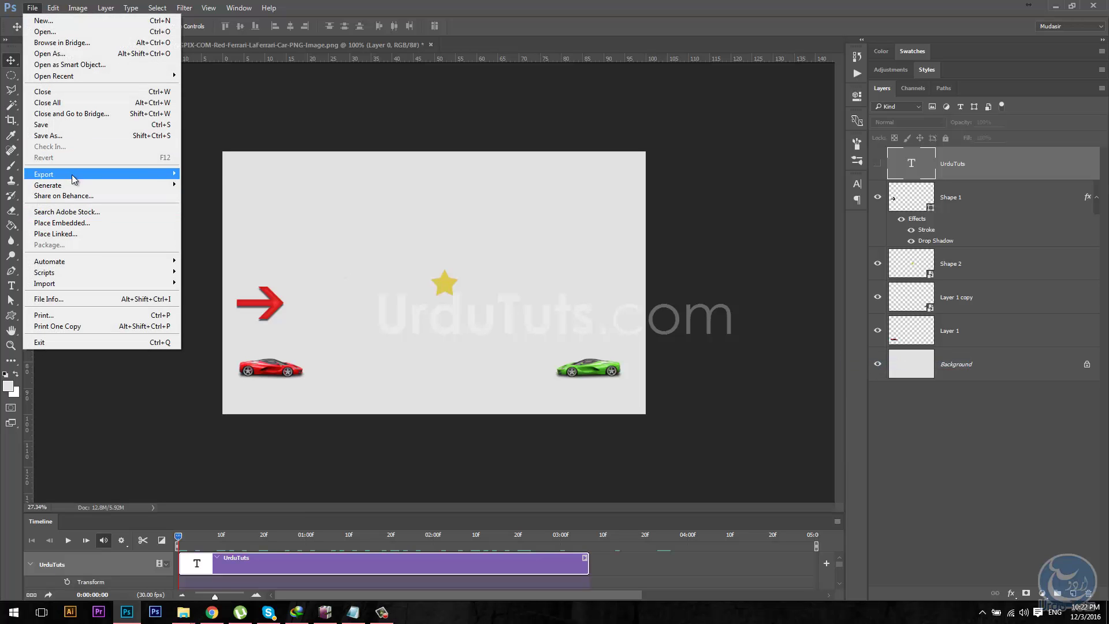
{"action": "mouse_move", "coordinate": [92, 174]}
{"action": "left_click", "coordinate": [243, 218]}
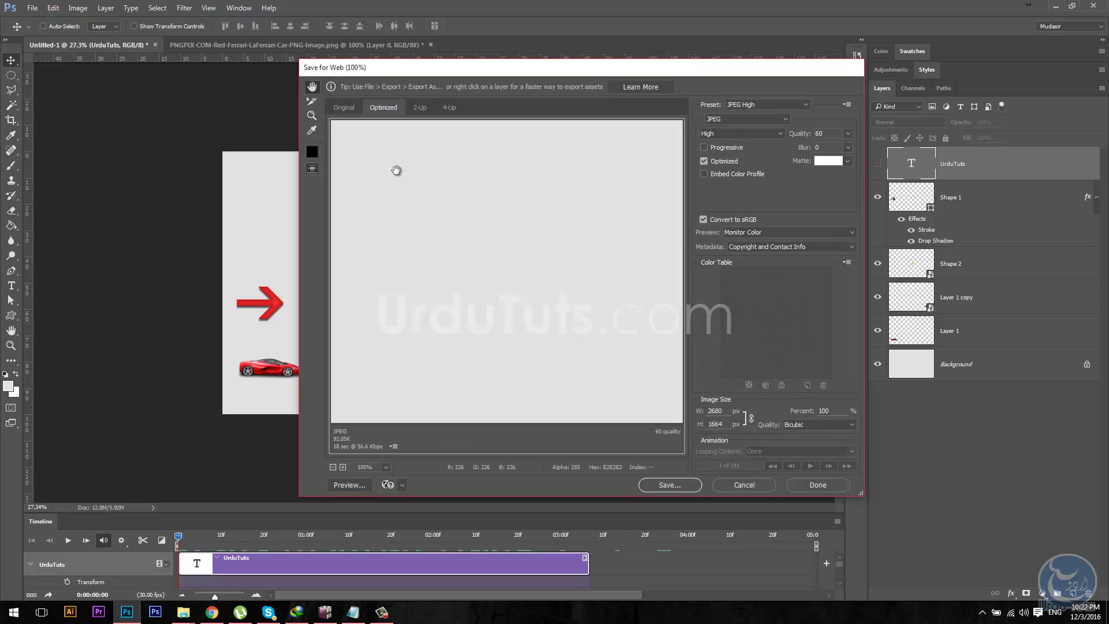
{"action": "left_click", "coordinate": [753, 119]}
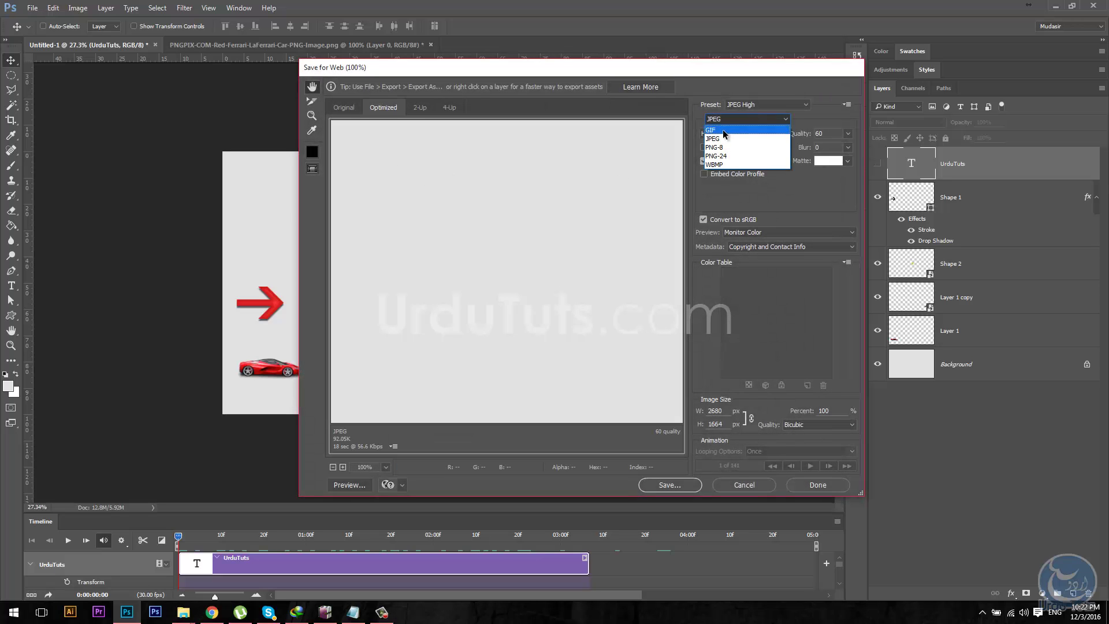
{"action": "left_click", "coordinate": [745, 127]}
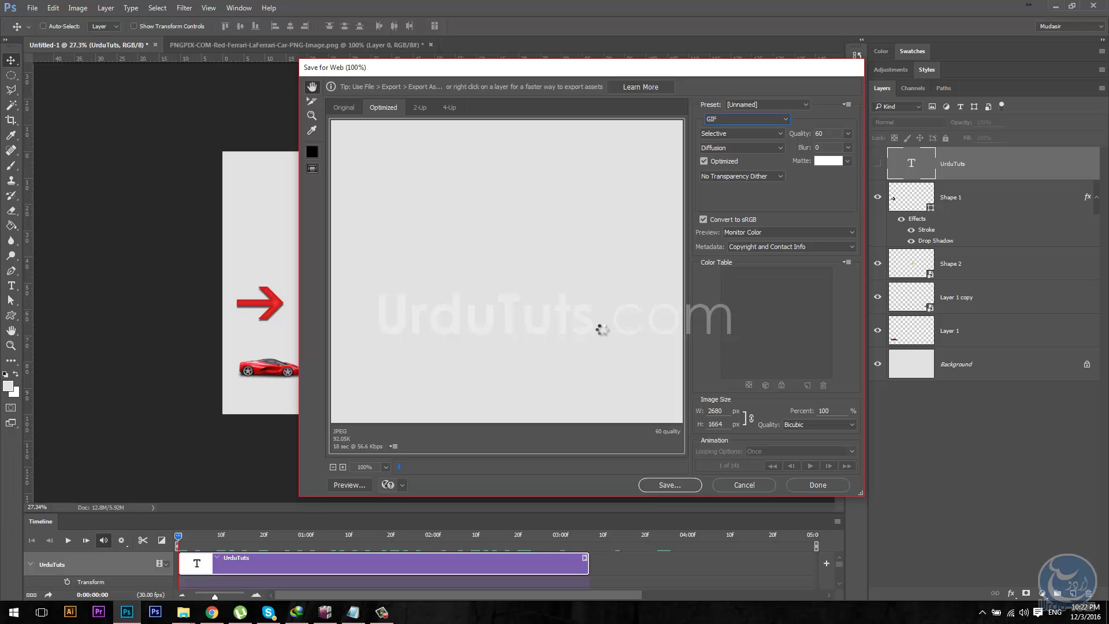
{"action": "left_click", "coordinate": [745, 485]}
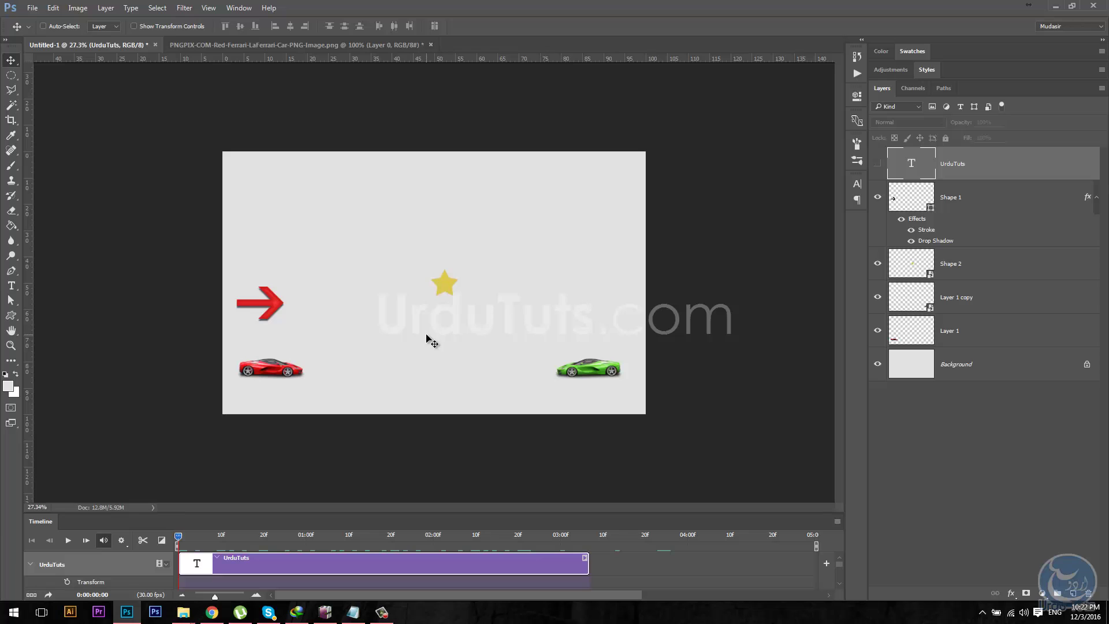
Play the looped animation from the first frame.
{"action": "left_click", "coordinate": [68, 540]}
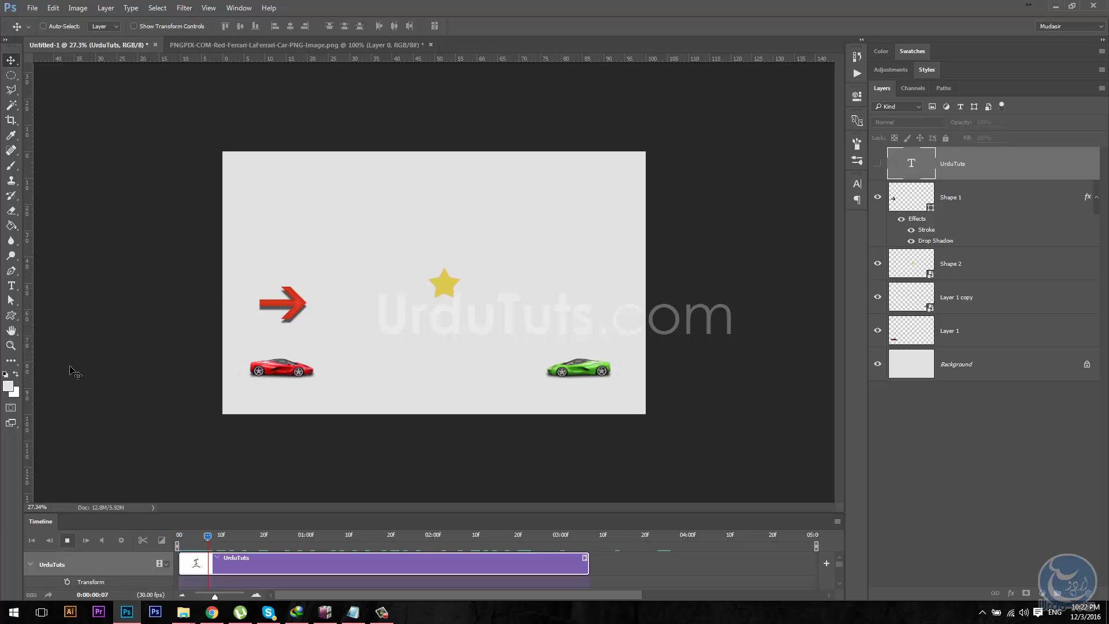